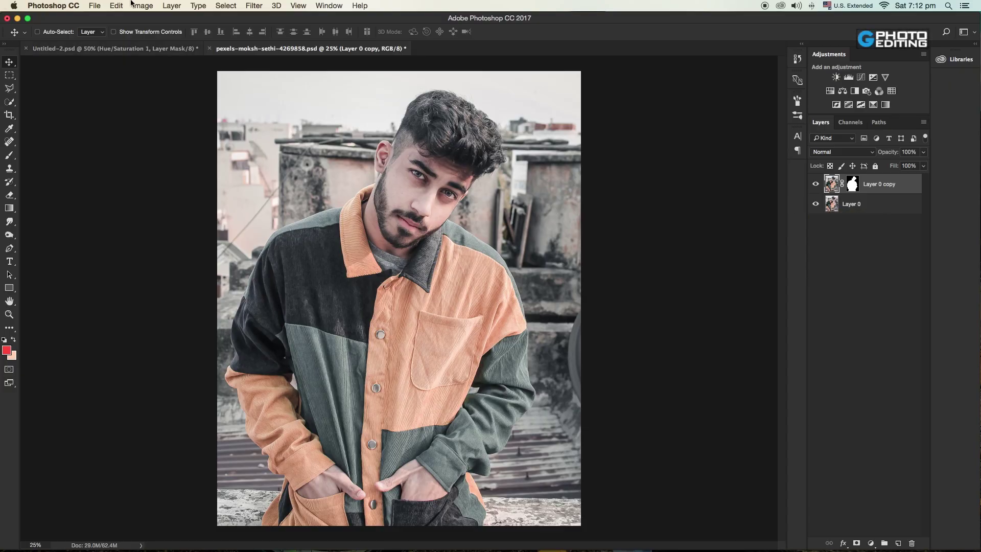
Create a new blank Portrait 4 x 6 in, 300 ppi document from the Photo presets.
{"action": "left_click", "coordinate": [816, 205]}
{"action": "left_click", "coordinate": [96, 6]}
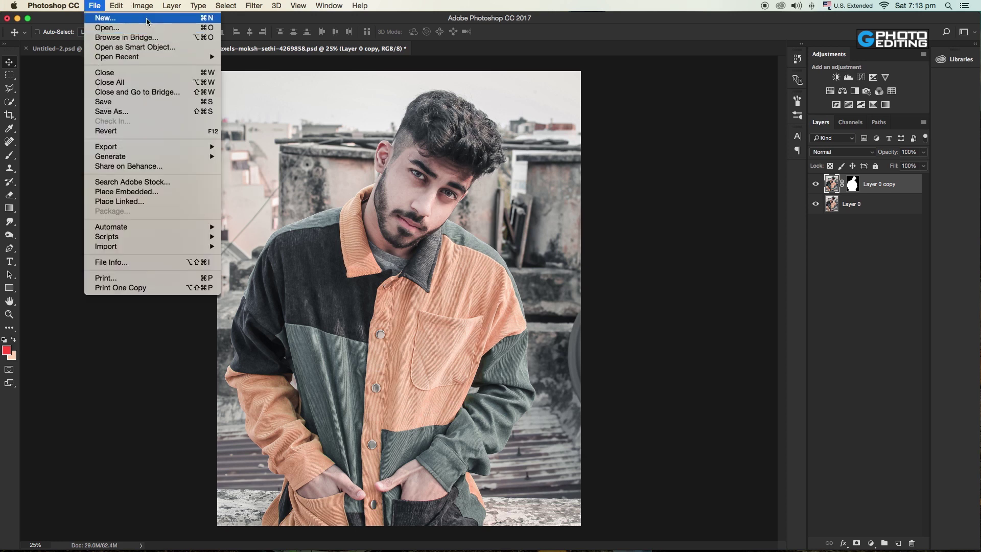
{"action": "left_click", "coordinate": [157, 29]}
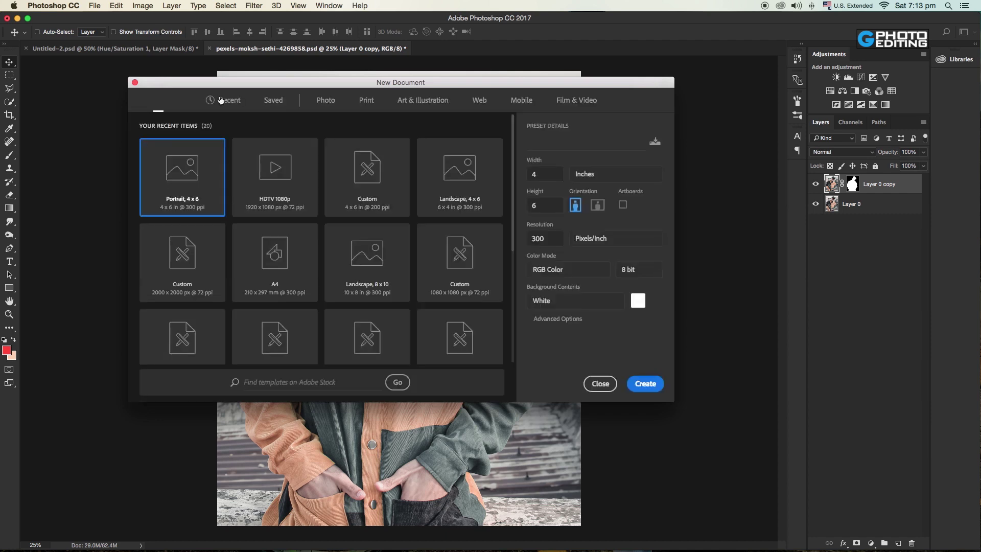
{"action": "left_click", "coordinate": [324, 101]}
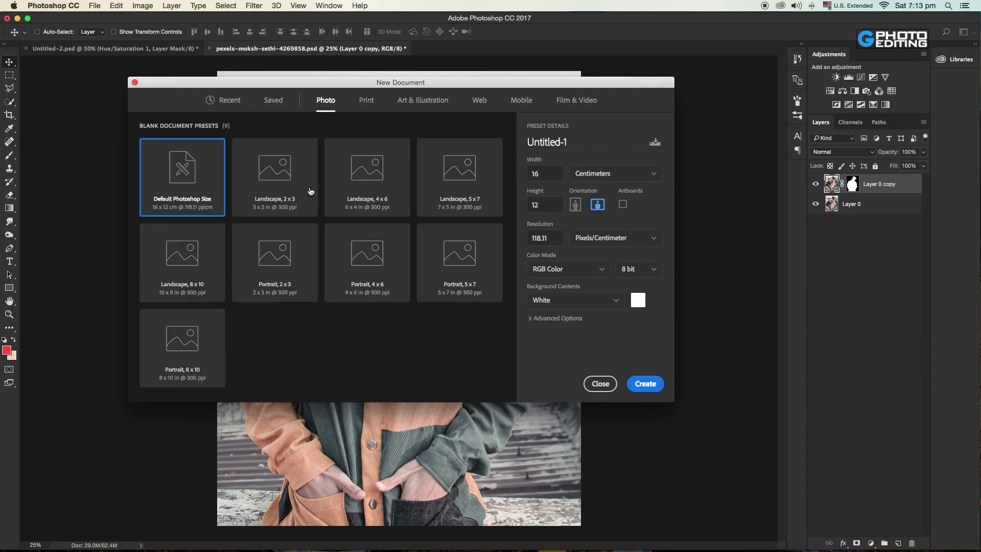
{"action": "left_click", "coordinate": [361, 262]}
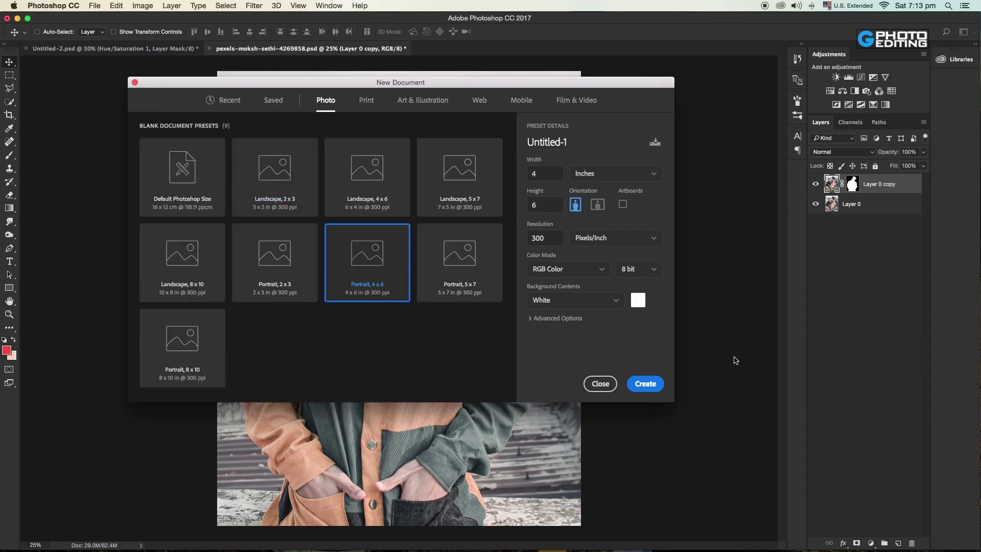
{"action": "left_click", "coordinate": [646, 385]}
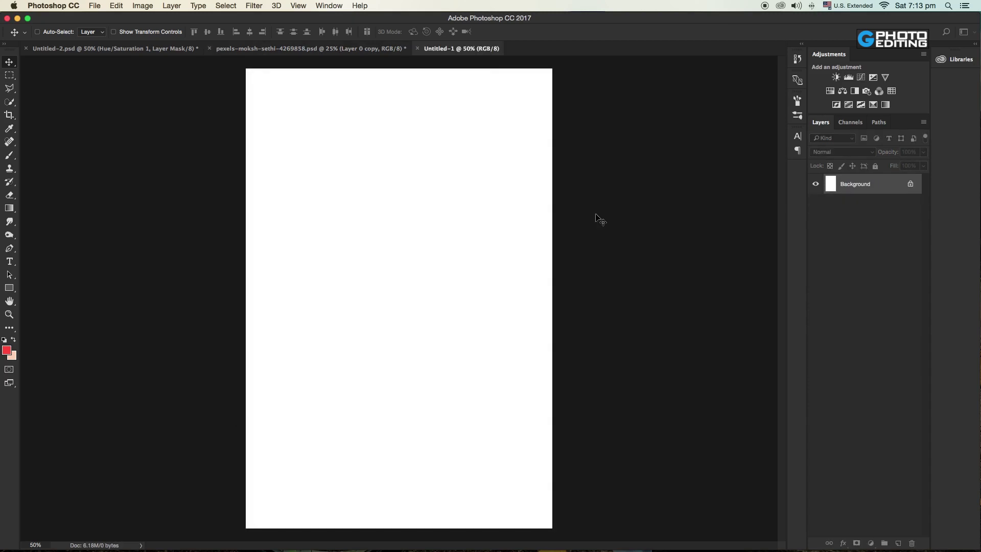
{"action": "left_click", "coordinate": [259, 49]}
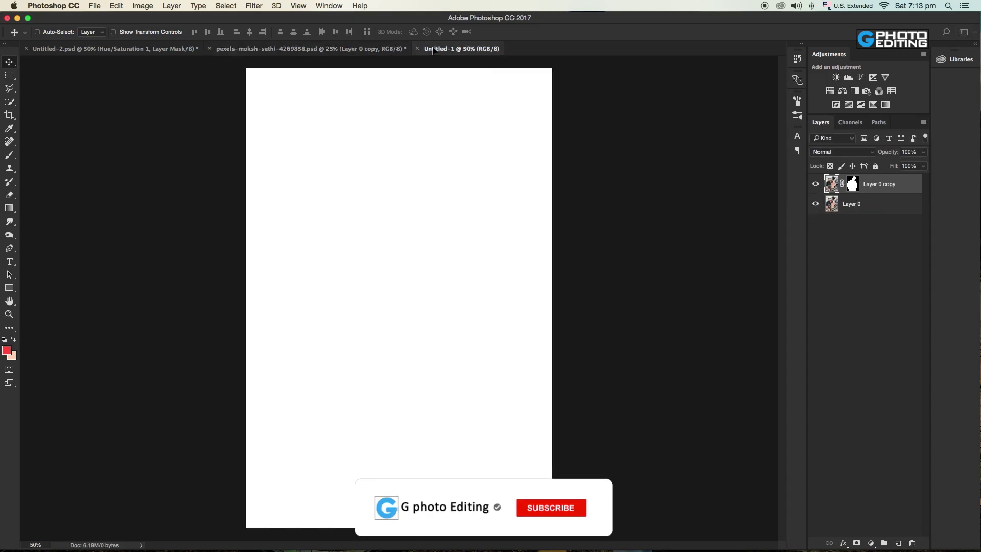
Copy the cut-out man layer into Untitled-1, scaled to about 35% and centred on the canvas.
{"action": "left_click_drag", "start_coordinate": [433, 49], "coordinate": [435, 238]}
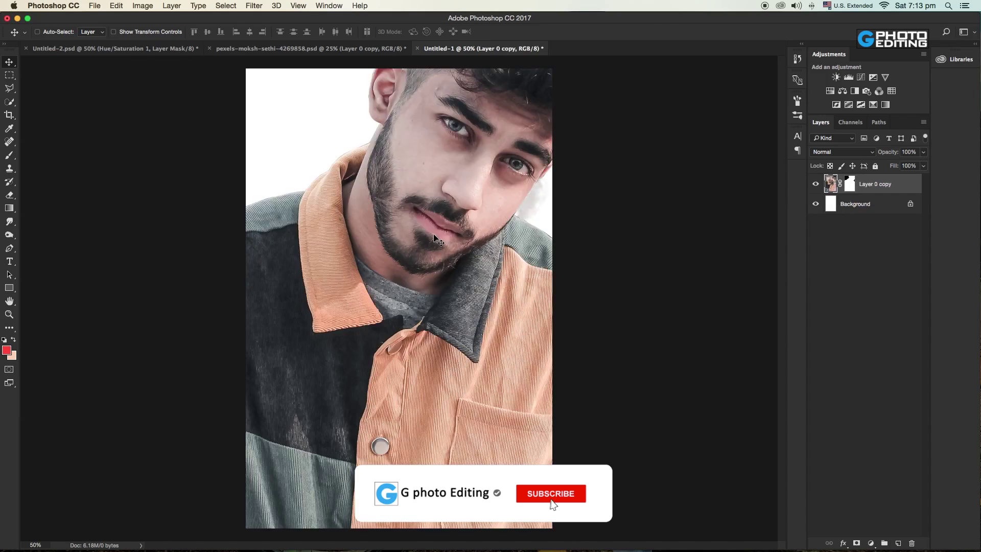
{"action": "key", "text": "super+minus"}
{"action": "key", "text": "super+minus"}
{"action": "key", "text": "super+minus"}
{"action": "key", "text": "super+minus"}
{"action": "key", "text": "super+t"}
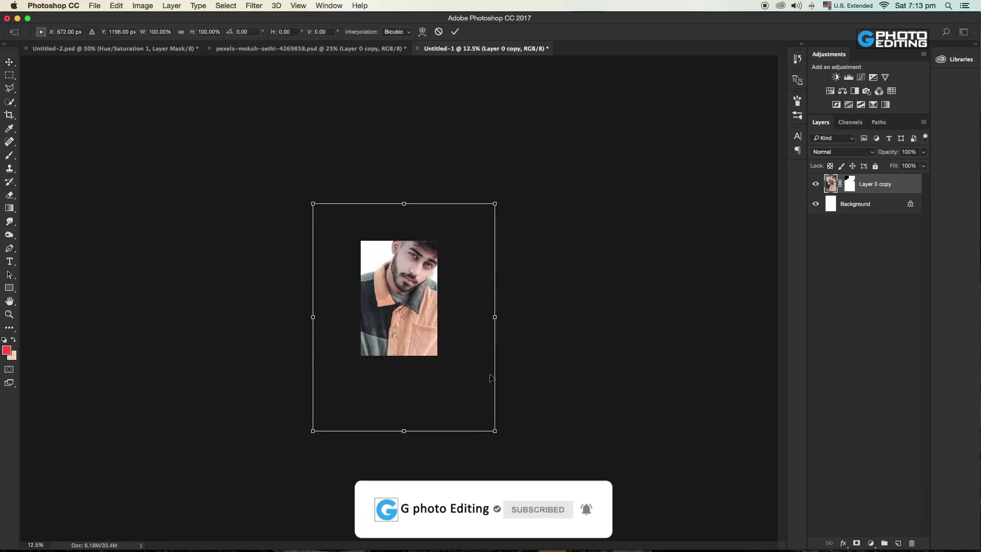
{"action": "mouse_move", "coordinate": [492, 431]}
{"action": "left_mouse_down"}
{"action": "mouse_move", "coordinate": [376, 271]}
{"action": "mouse_move", "coordinate": [380, 277]}
{"action": "left_mouse_up"}
{"action": "left_click_drag", "start_coordinate": [404, 311], "coordinate": [428, 333]}
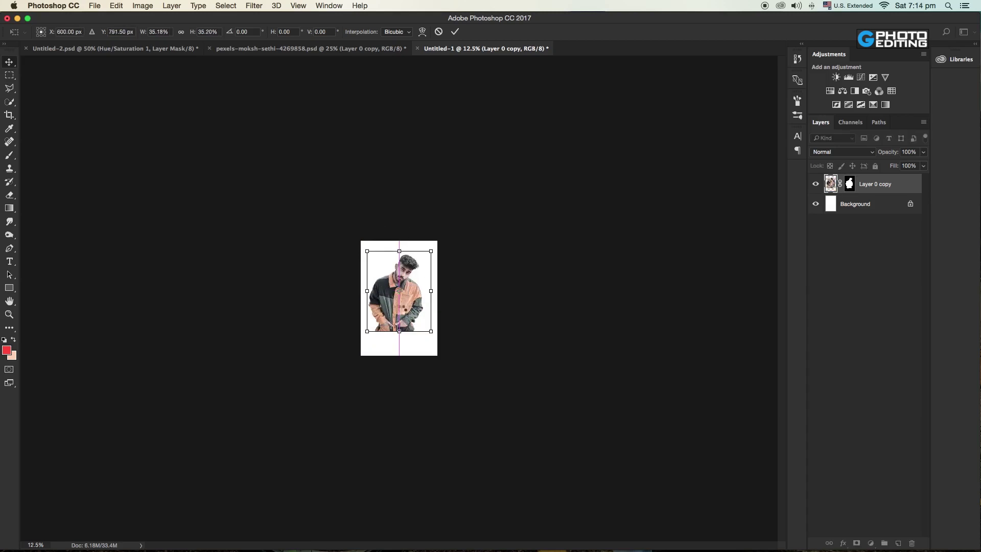
{"action": "key", "text": "Return"}
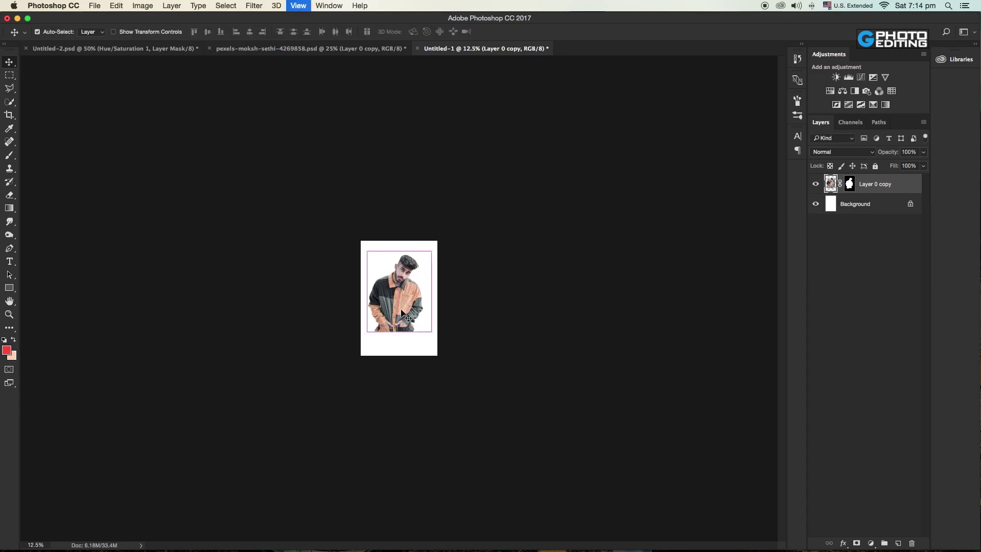
{"action": "key", "text": "super+plus"}
{"action": "key", "text": "super+plus"}
{"action": "key", "text": "super+plus"}
{"action": "key", "text": "super+plus"}
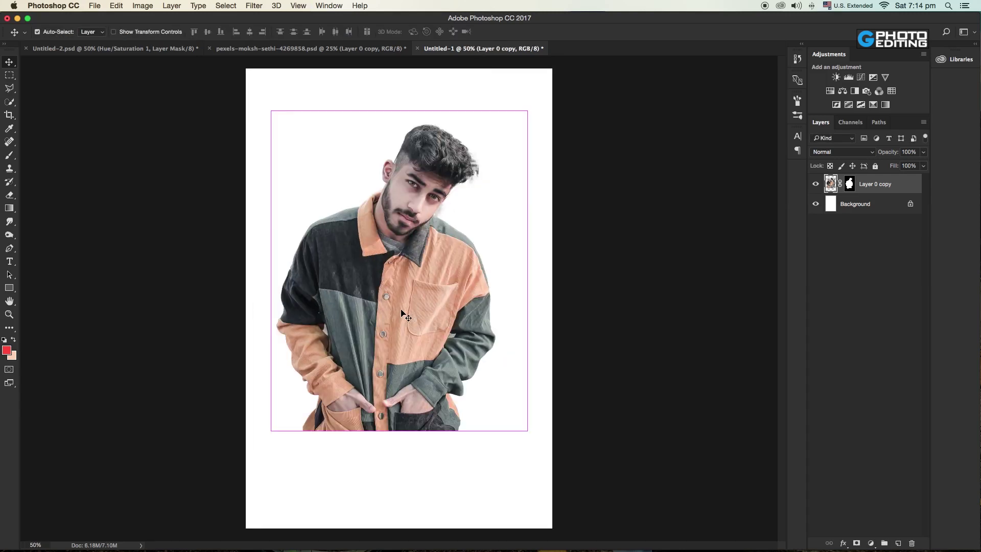
{"action": "left_click", "coordinate": [9, 114]}
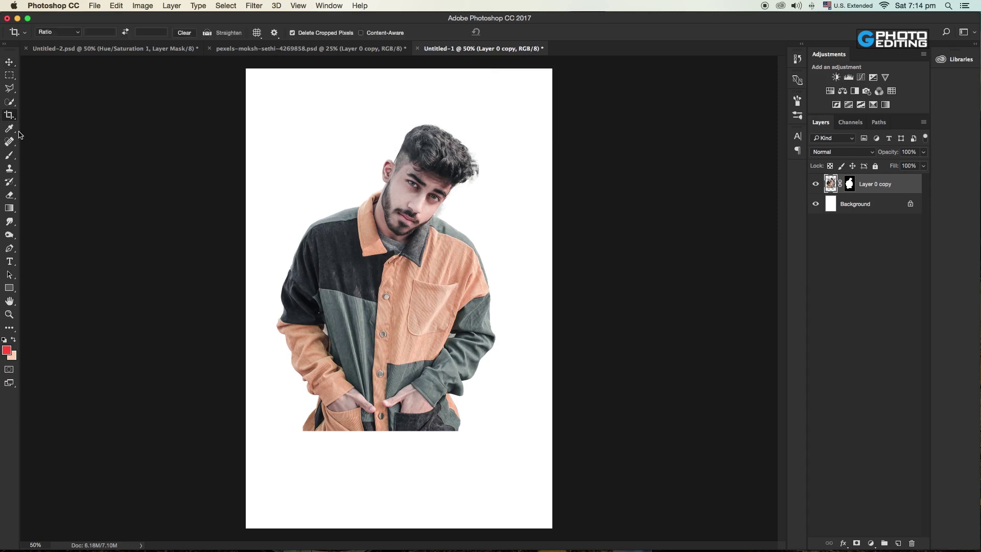
Widen the canvas with the Crop tool and fill a new layer below the man with white.
{"action": "left_click_drag", "start_coordinate": [244, 299], "coordinate": [208, 300]}
{"action": "key", "text": "Return"}
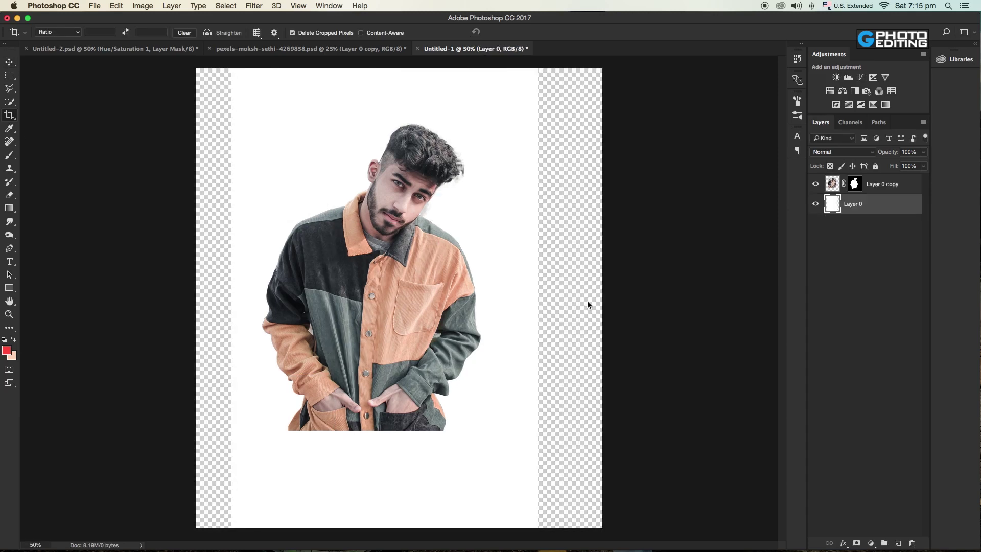
{"action": "left_click", "coordinate": [898, 543]}
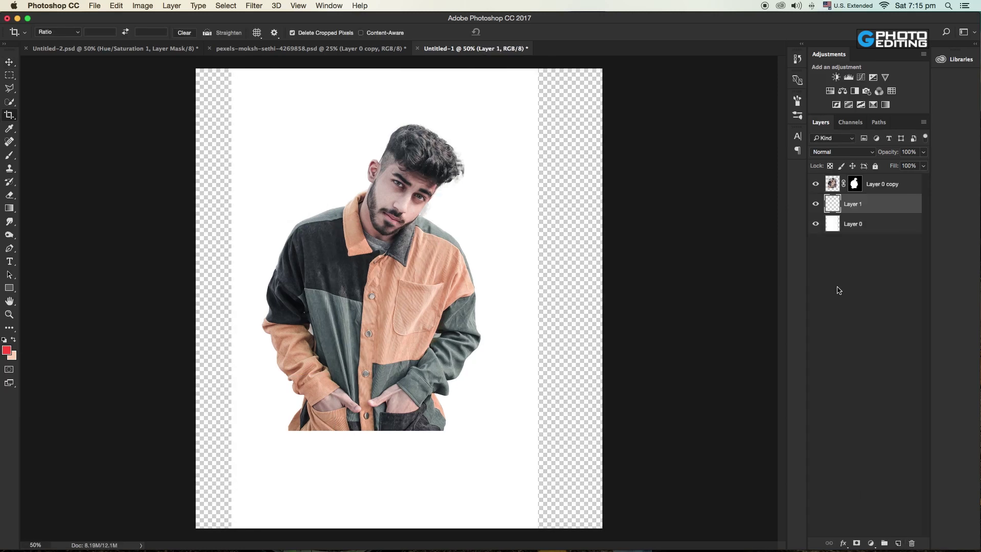
{"action": "left_click", "coordinate": [12, 355]}
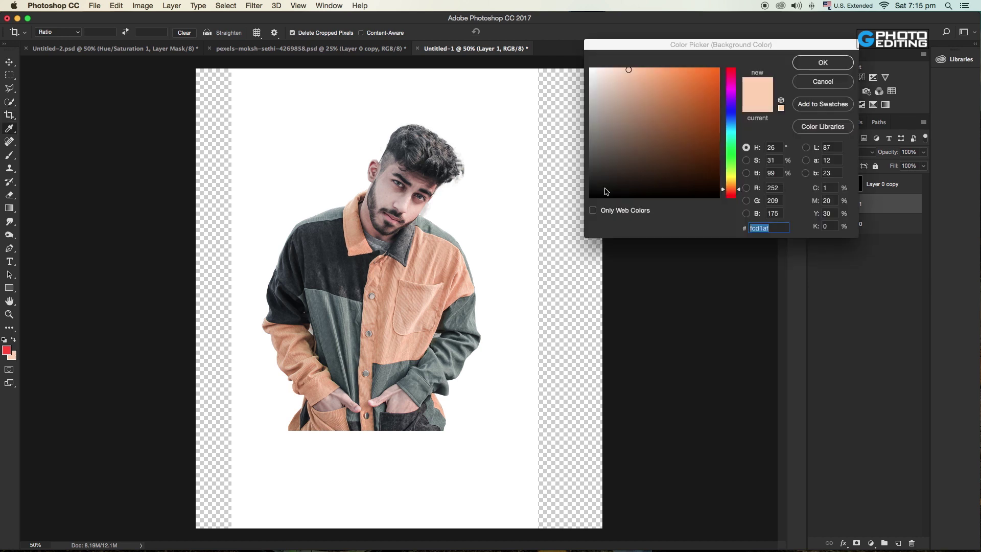
{"action": "left_click", "coordinate": [832, 65]}
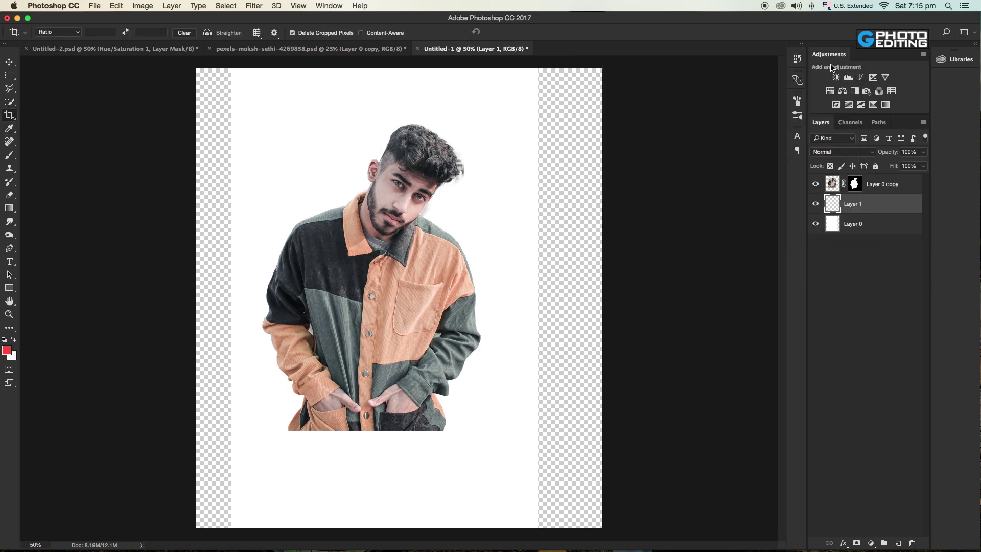
{"action": "key", "text": "super+BackSpace"}
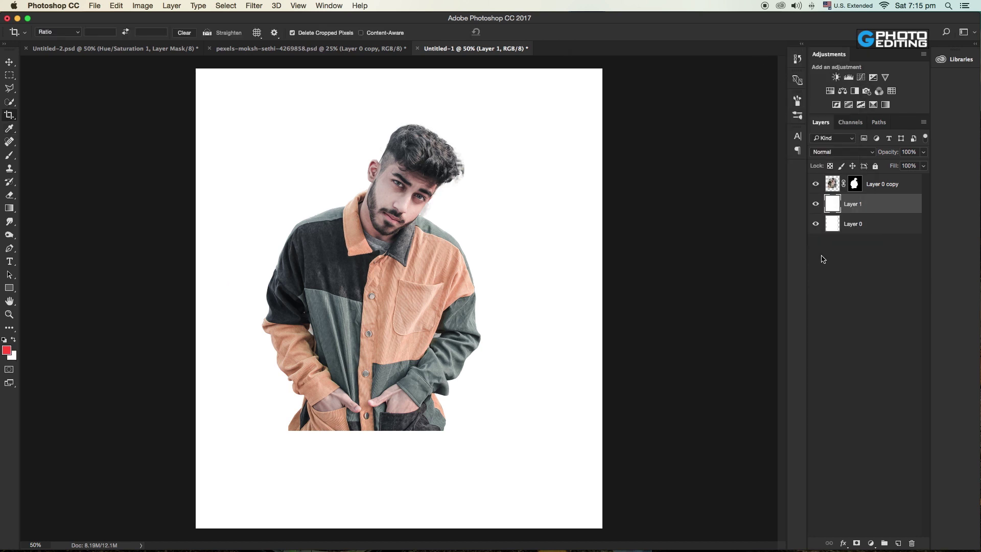
Select the man's layer, Layer 0 copy, and move him slightly to the right.
{"action": "left_click", "coordinate": [9, 62]}
{"action": "right_click", "coordinate": [402, 296]}
{"action": "left_click", "coordinate": [408, 297]}
{"action": "left_click_drag", "start_coordinate": [411, 299], "coordinate": [423, 301]}
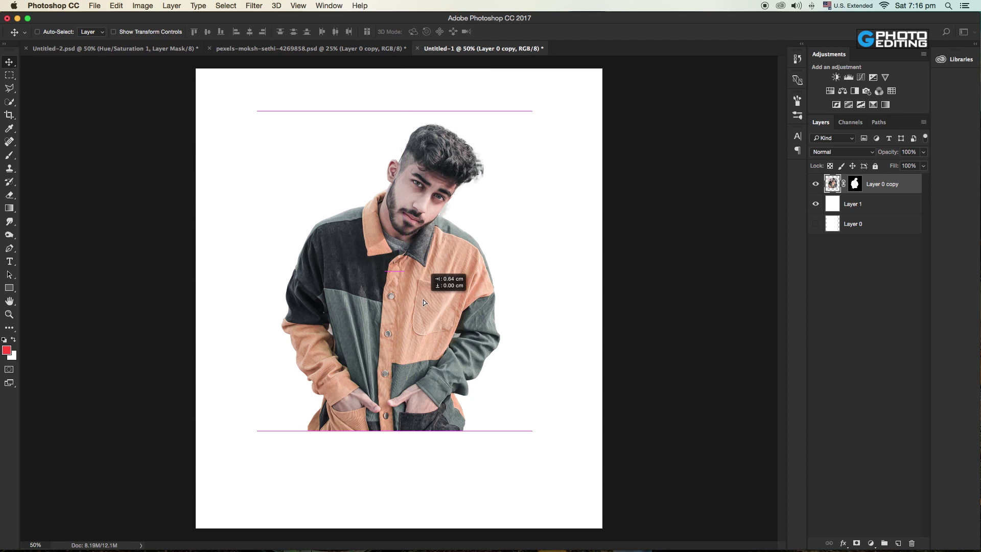
Nudge the man further right and add a new Layer 2 above the white Layer 1.
{"action": "left_click_drag", "start_coordinate": [423, 301], "coordinate": [428, 304]}
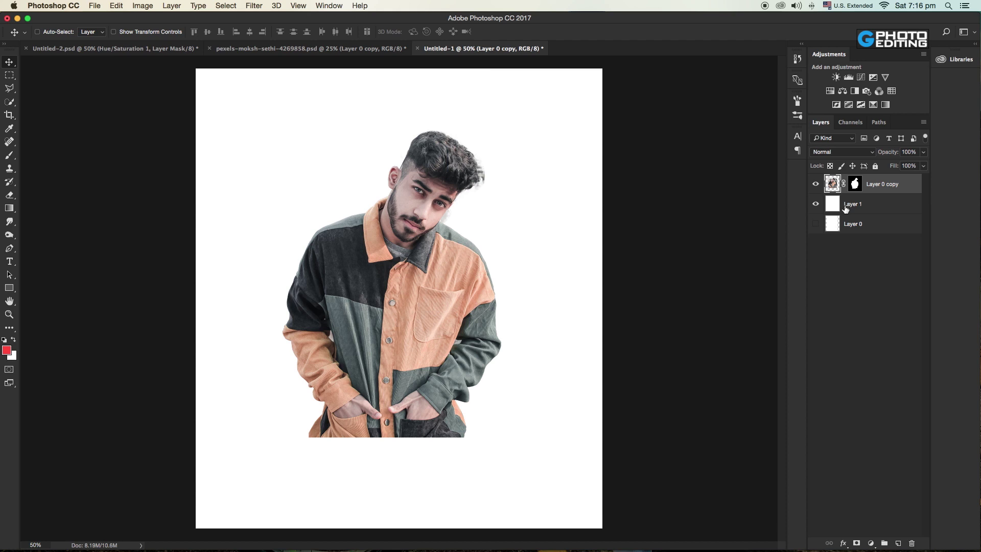
{"action": "left_click", "coordinate": [870, 207]}
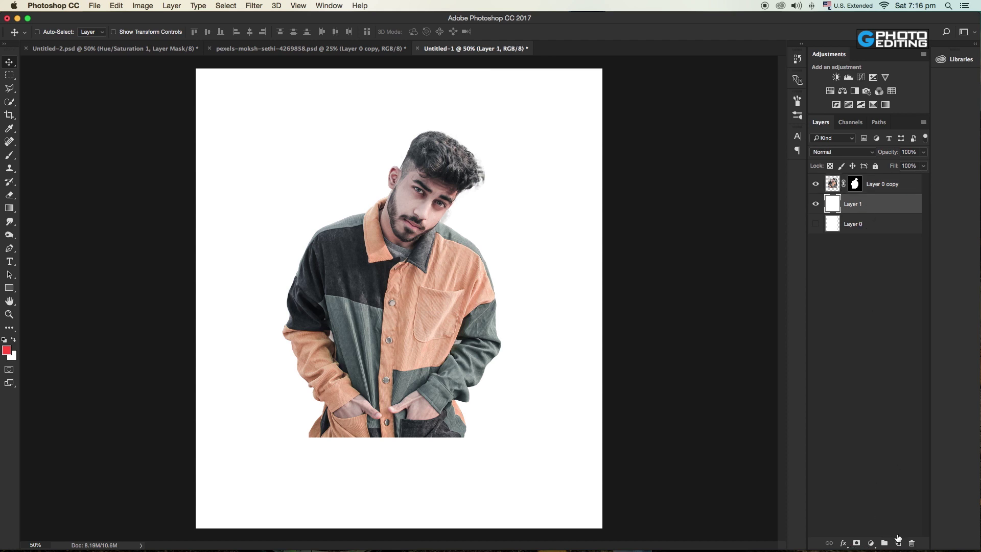
{"action": "left_click", "coordinate": [898, 543]}
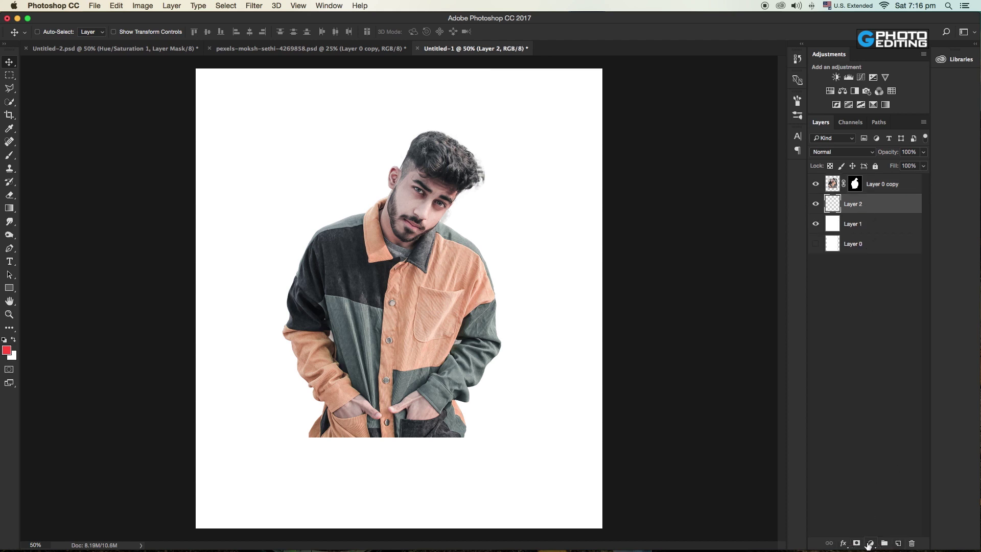
{"action": "left_click", "coordinate": [844, 543]}
{"action": "left_click", "coordinate": [864, 498]}
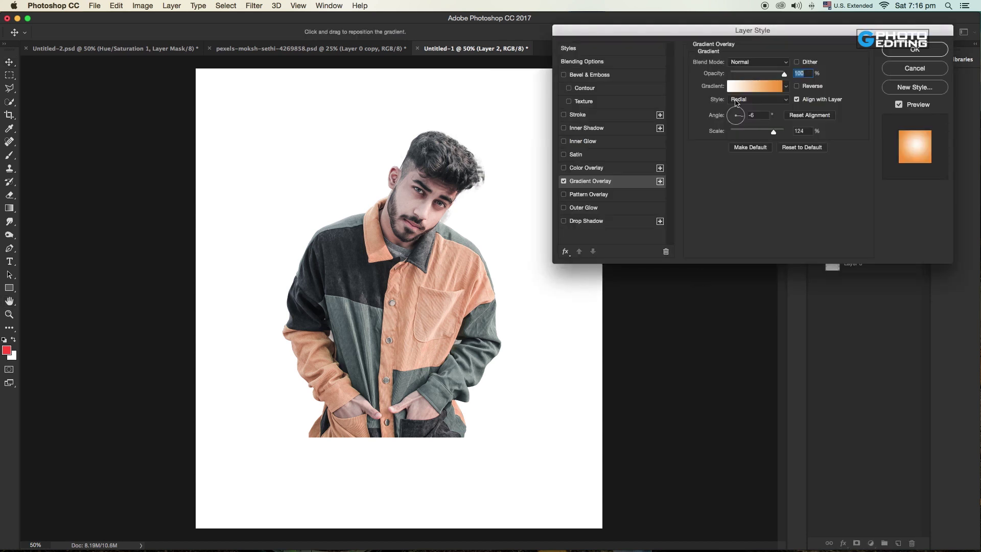
Apply a radial white-to-orange Gradient Overlay to Layer 2.
{"action": "left_click", "coordinate": [741, 86]}
{"action": "left_click", "coordinate": [816, 268]}
{"action": "left_click", "coordinate": [666, 310]}
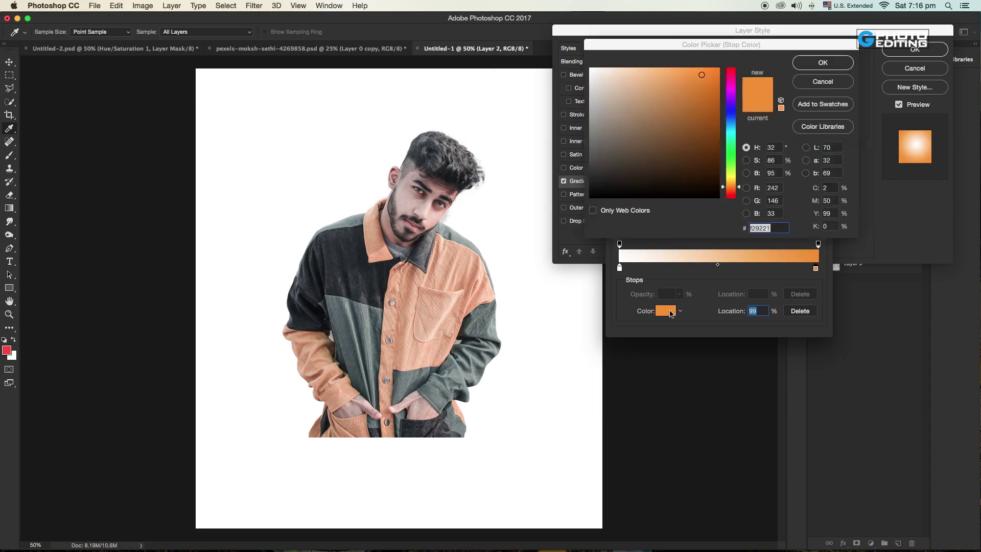
{"action": "left_click", "coordinate": [812, 65]}
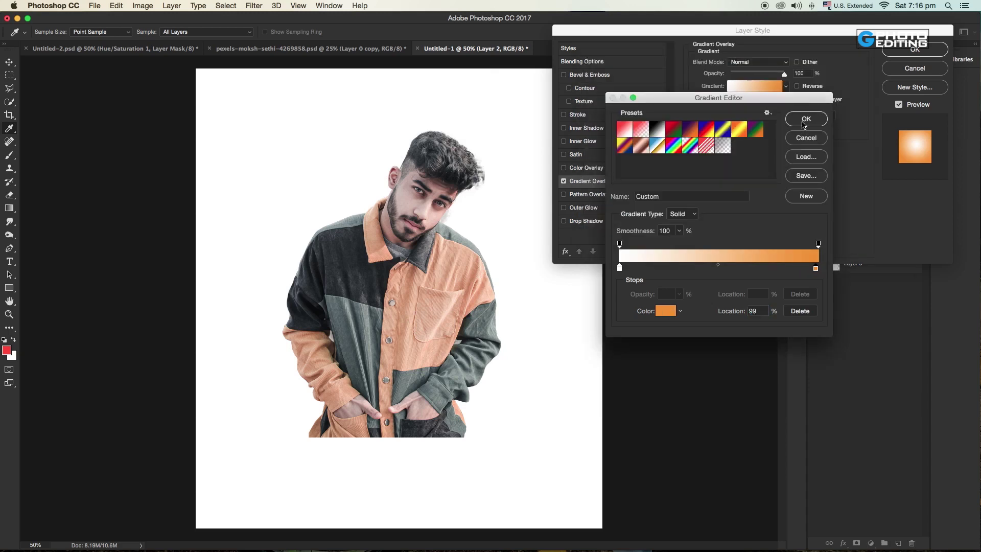
{"action": "left_click", "coordinate": [805, 126]}
{"action": "left_click", "coordinate": [914, 49]}
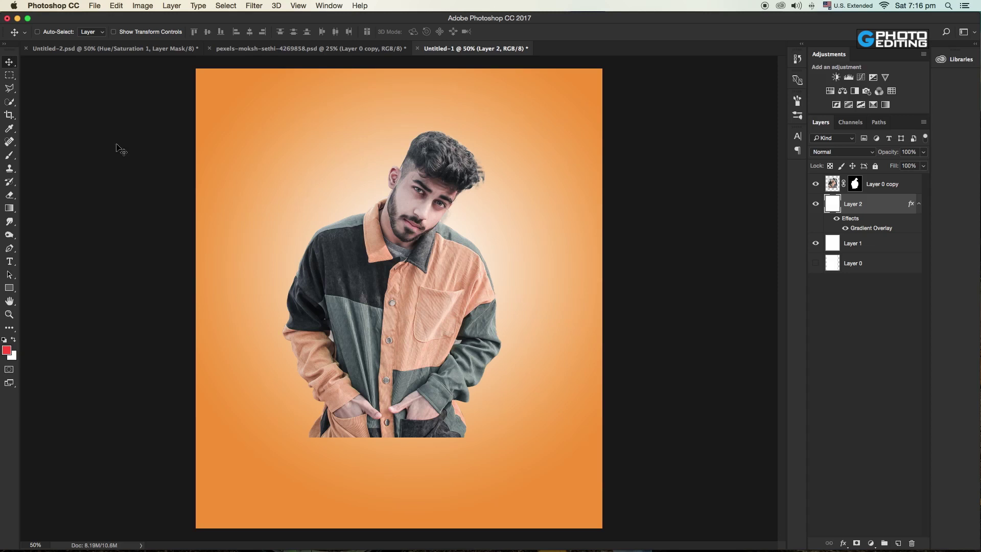
Reselect Layer 2 and briefly hide the man to check the gradient alone.
{"action": "right_click", "coordinate": [388, 283]}
{"action": "left_click", "coordinate": [388, 283]}
{"action": "left_click", "coordinate": [879, 207]}
{"action": "left_click", "coordinate": [815, 185]}
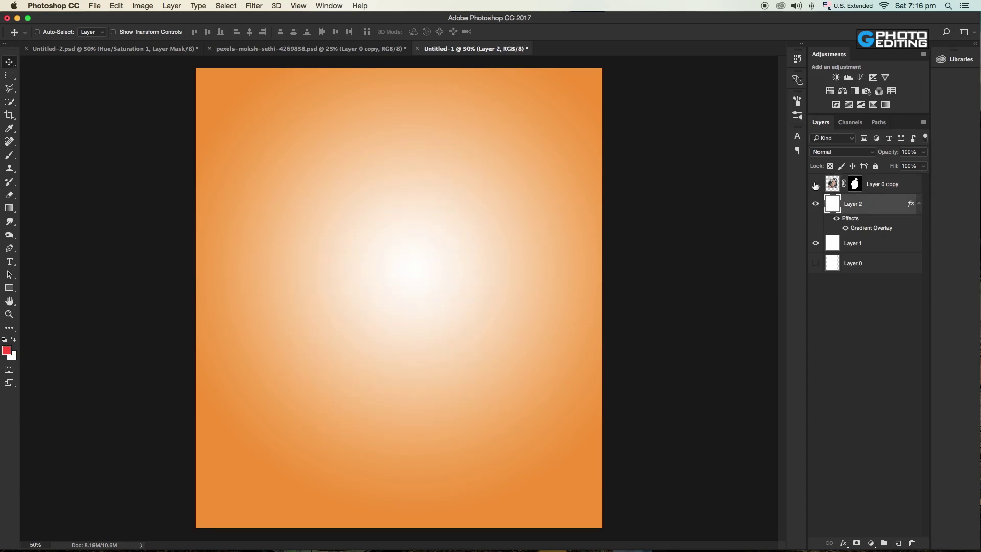
{"action": "left_click", "coordinate": [816, 185]}
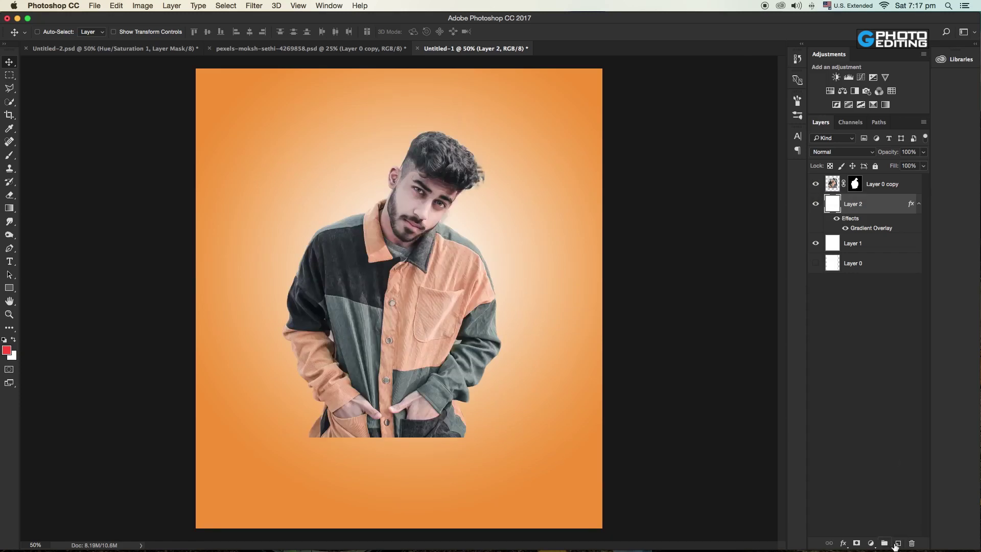
Add an empty Layer 3 above the gradient and pick the 2500 px splatter brush tip.
{"action": "left_click", "coordinate": [898, 543]}
{"action": "left_click", "coordinate": [9, 157]}
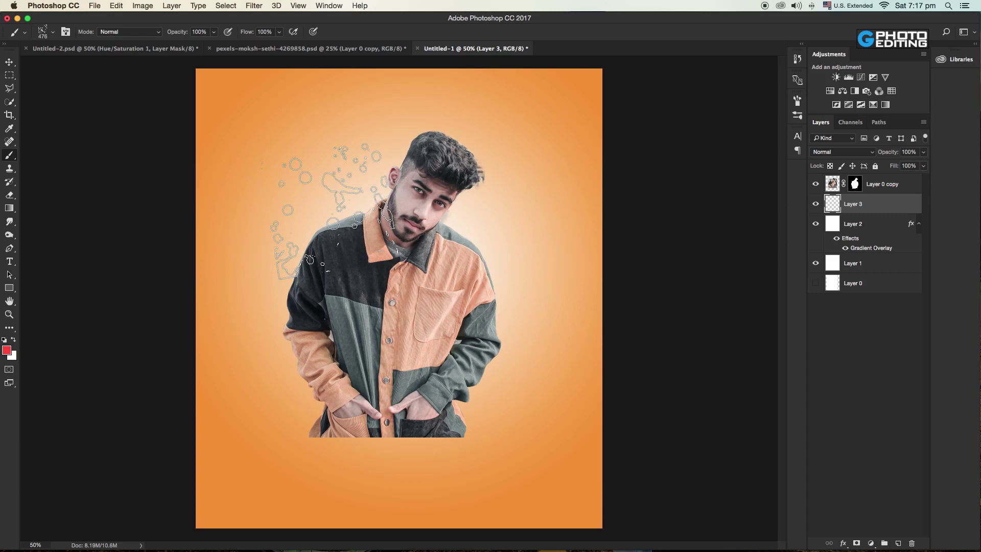
{"action": "right_click", "coordinate": [332, 209]}
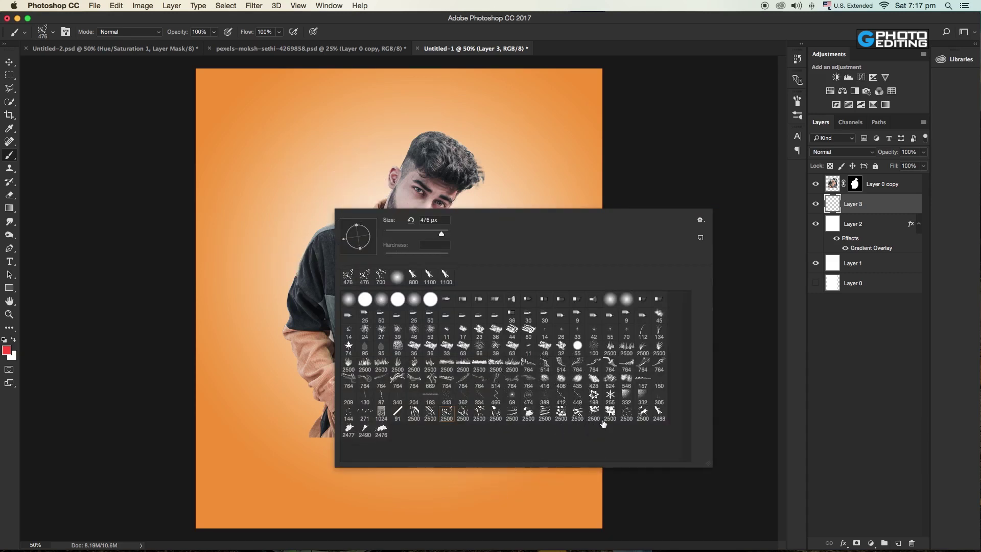
{"action": "left_click", "coordinate": [643, 413]}
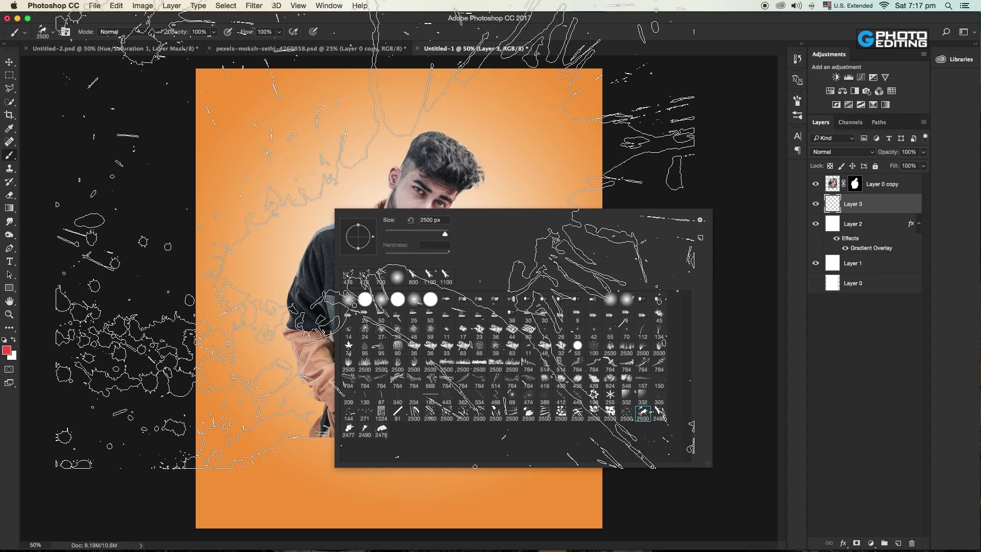
{"action": "left_click", "coordinate": [56, 34]}
{"action": "left_click", "coordinate": [56, 34]}
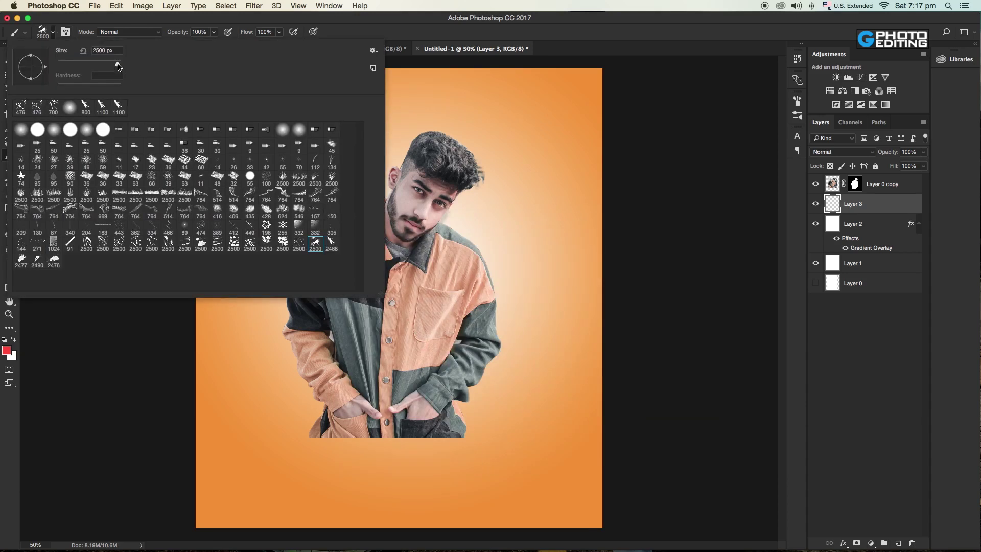
At 492 px, reset colours to black and stamp a splatter above-left of the head.
{"action": "left_click_drag", "start_coordinate": [118, 66], "coordinate": [95, 67]}
{"action": "key", "text": "Return"}
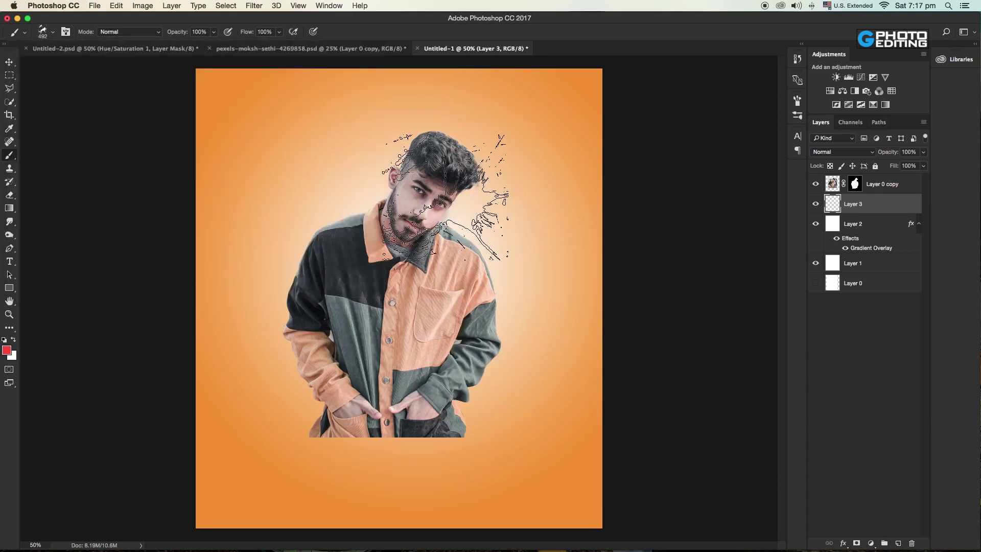
{"action": "left_click", "coordinate": [313, 254]}
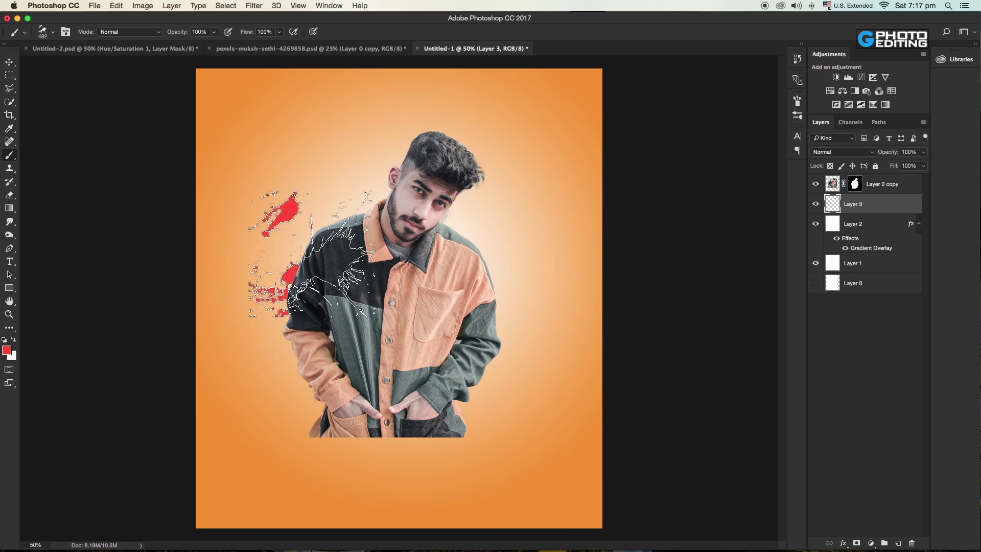
{"action": "key", "text": "ctrl+z"}
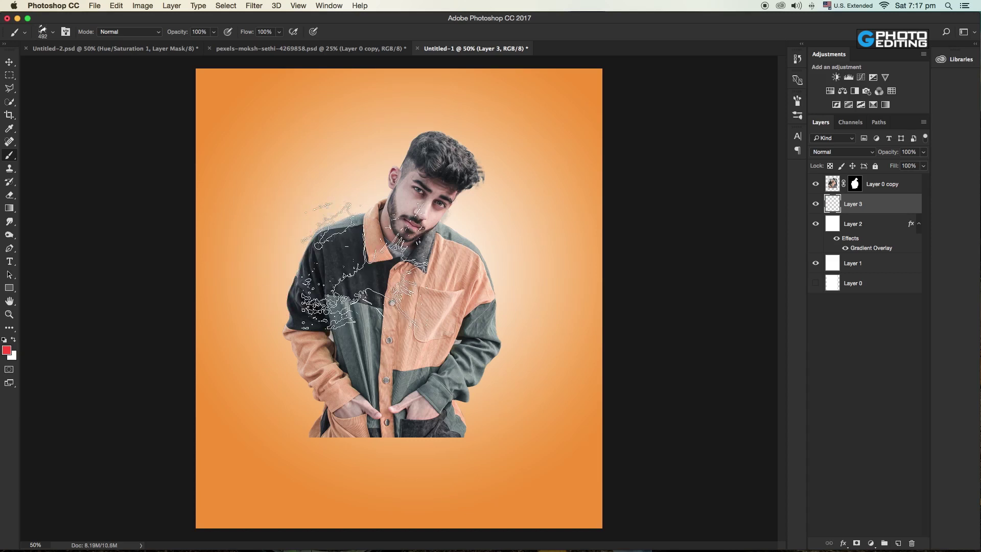
{"action": "left_click", "coordinate": [4, 340]}
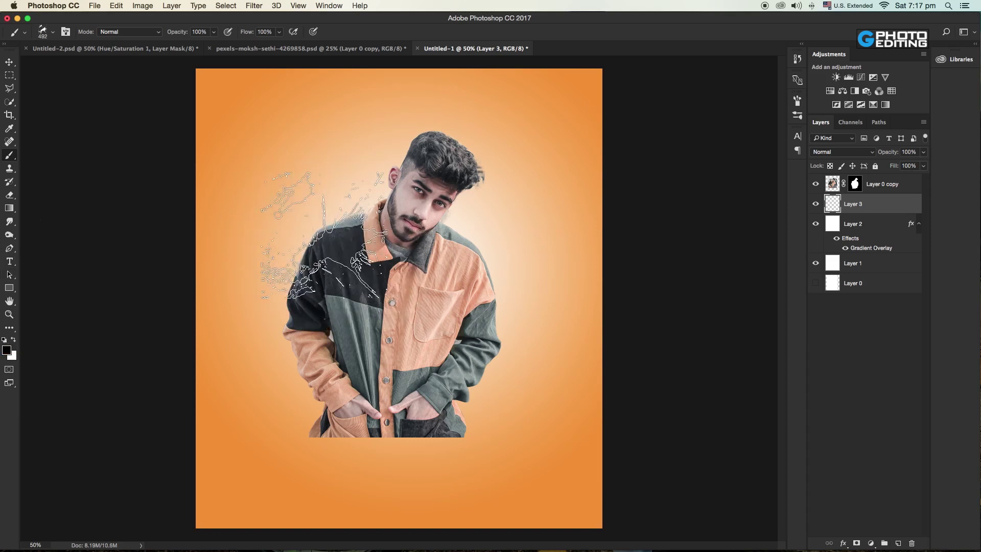
{"action": "left_click", "coordinate": [325, 238]}
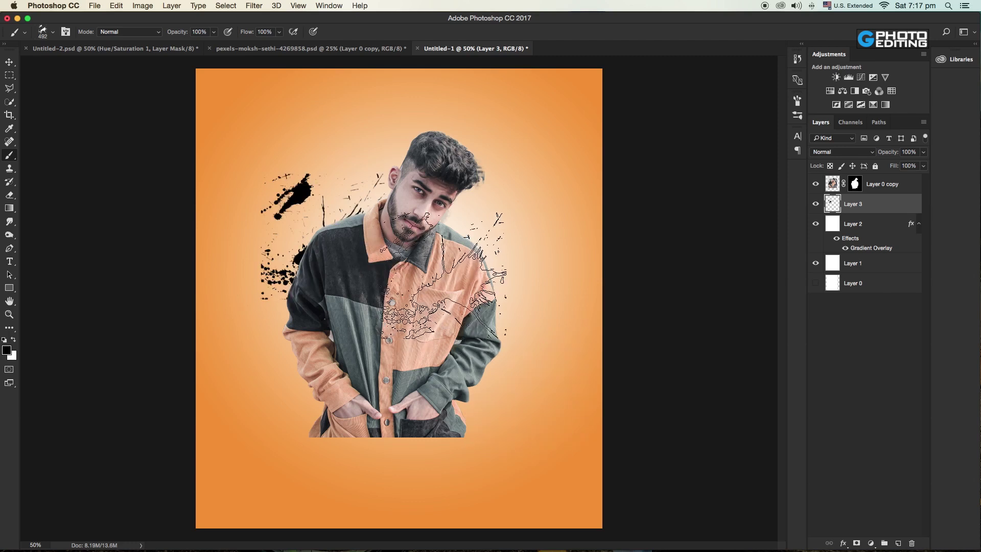
Stamp a black splatter right of the head with the brush tip rotated about 45°.
{"action": "right_click", "coordinate": [443, 275]}
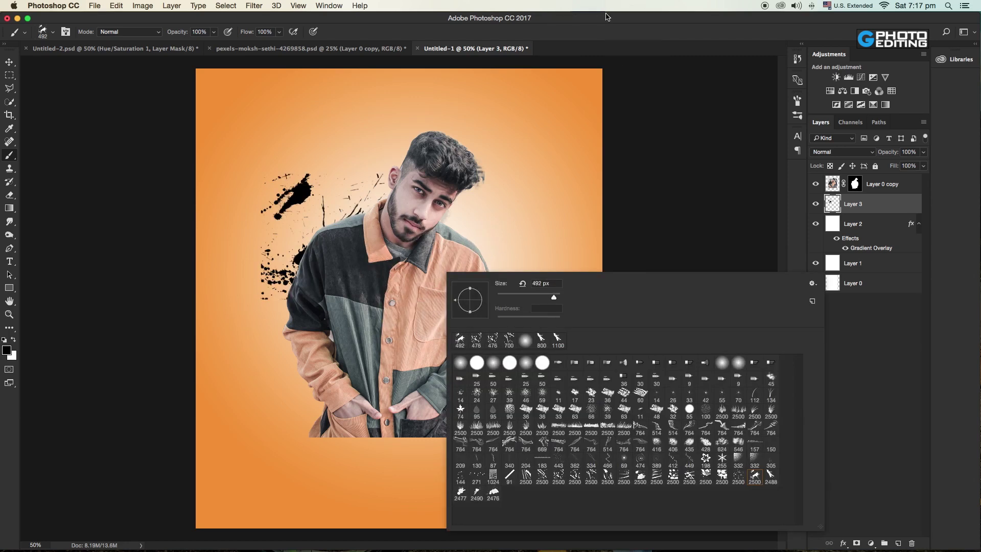
{"action": "left_click", "coordinate": [606, 17]}
{"action": "left_click", "coordinate": [462, 264]}
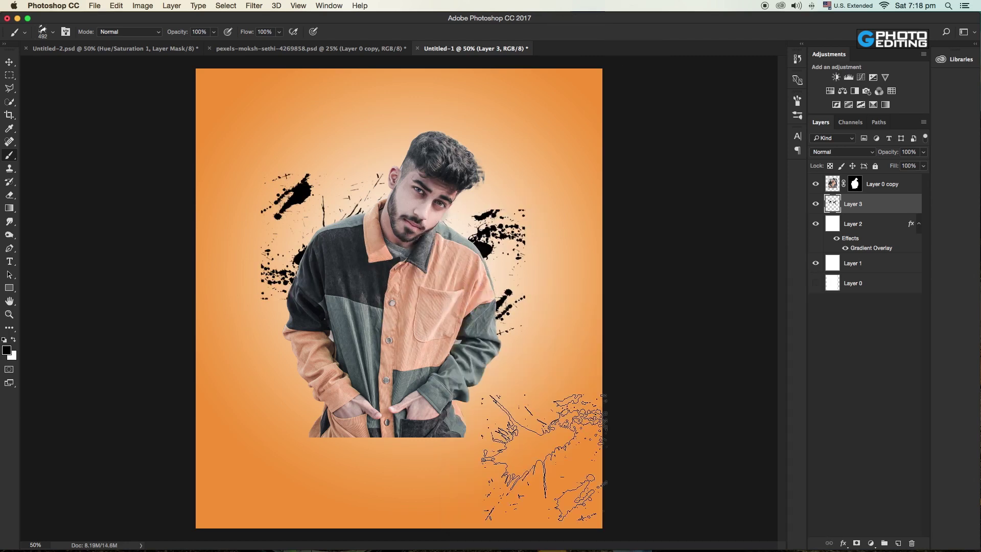
{"action": "key", "text": "ctrl+z"}
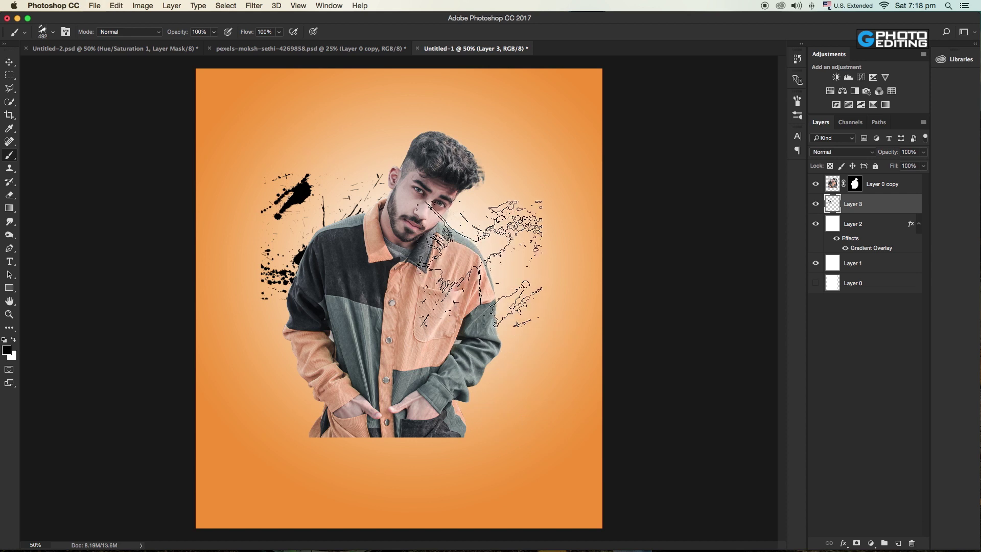
{"action": "right_click", "coordinate": [480, 264]}
{"action": "left_click_drag", "start_coordinate": [515, 293], "coordinate": [520, 287]}
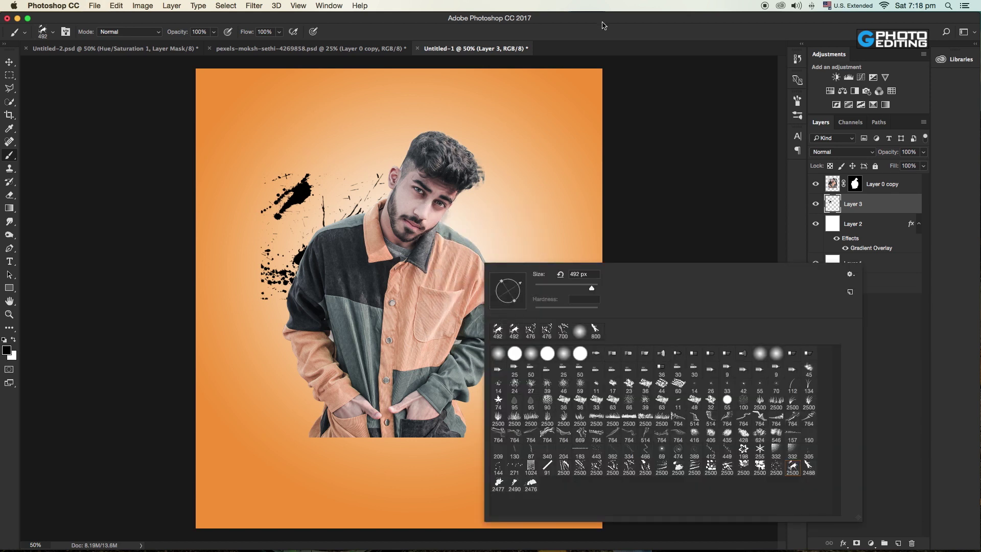
{"action": "key", "text": "Return"}
{"action": "left_click", "coordinate": [491, 245]}
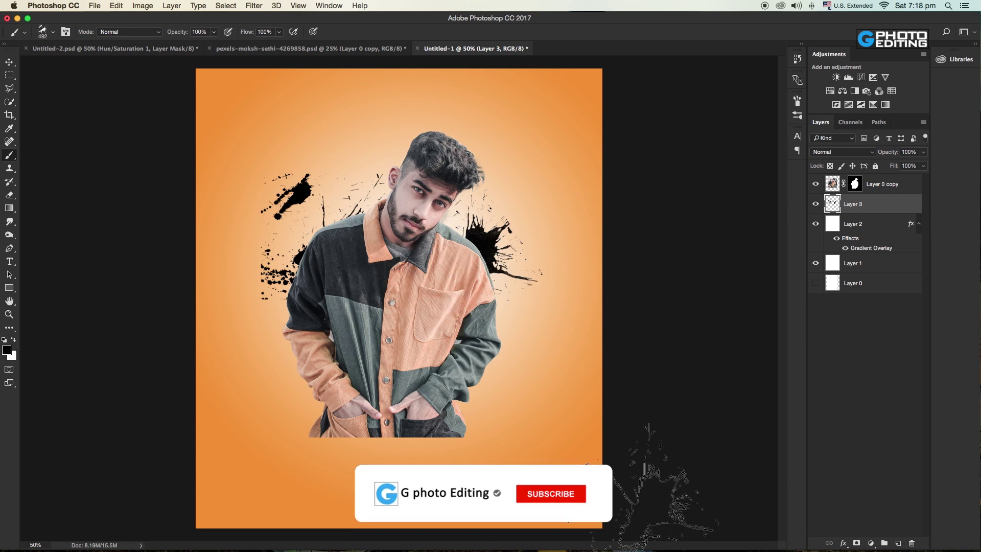
Switch to the 2476 px splatter tip at 2120 px and stamp a splatter left of the man.
{"action": "right_click", "coordinate": [332, 280]}
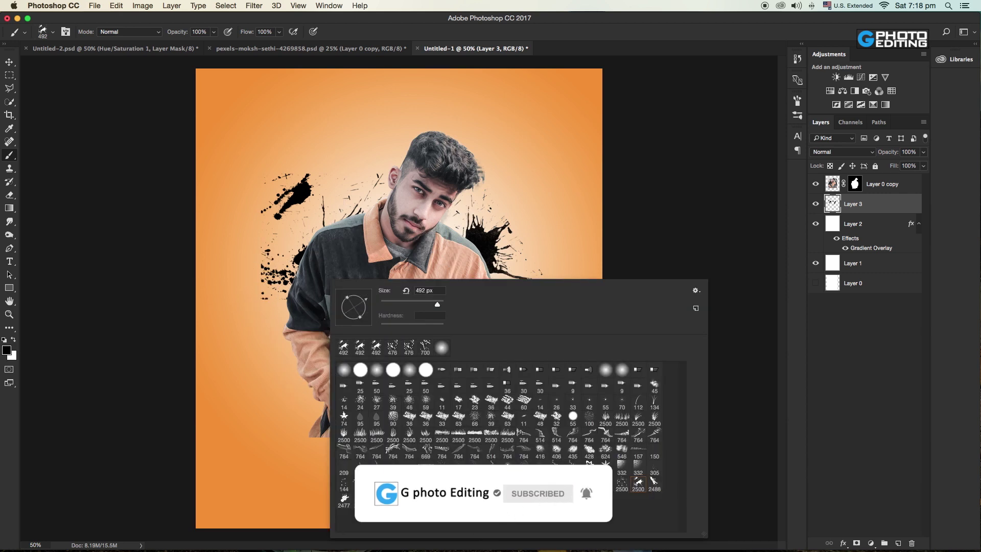
{"action": "left_click", "coordinate": [377, 499]}
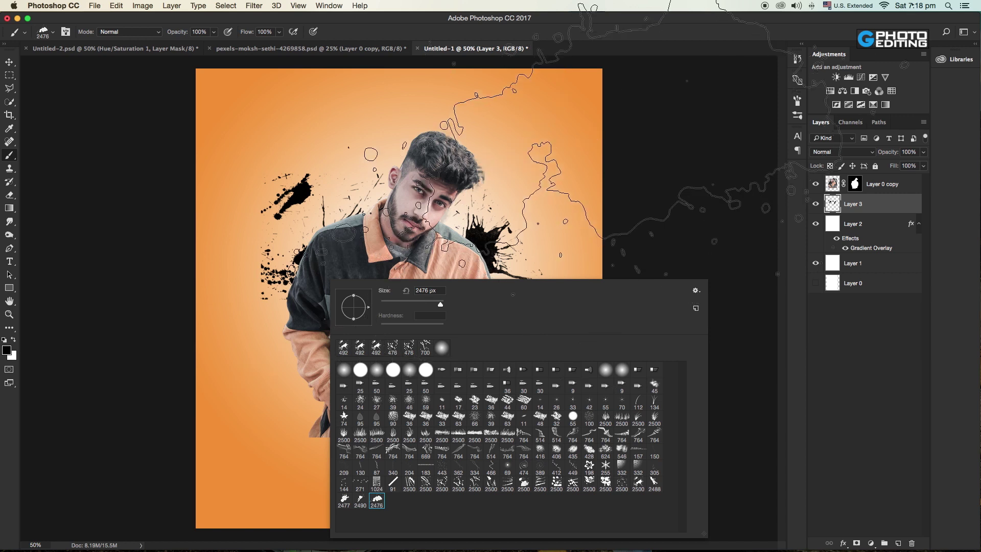
{"action": "key", "text": "Return"}
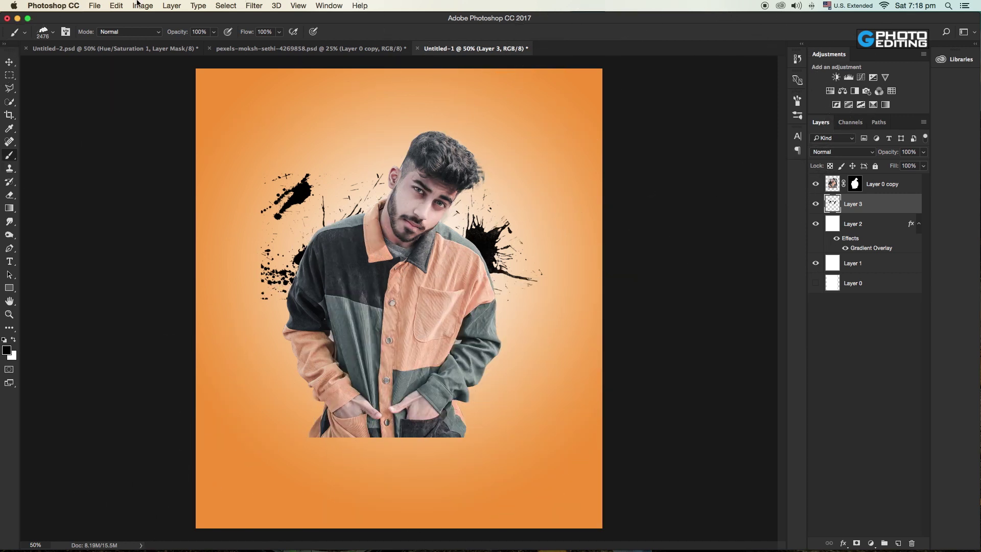
{"action": "left_click", "coordinate": [54, 32]}
{"action": "left_click_drag", "start_coordinate": [120, 65], "coordinate": [123, 66]}
{"action": "left_click", "coordinate": [302, 245]}
Set the brush to 800 px and stamp a black splatter beside the lower-left jacket.
{"action": "left_click", "coordinate": [53, 32]}
{"action": "left_click", "coordinate": [118, 65]}
{"action": "mouse_move", "coordinate": [116, 67]}
{"action": "left_mouse_down"}
{"action": "mouse_move", "coordinate": [105, 68]}
{"action": "mouse_move", "coordinate": [114, 66]}
{"action": "left_mouse_up"}
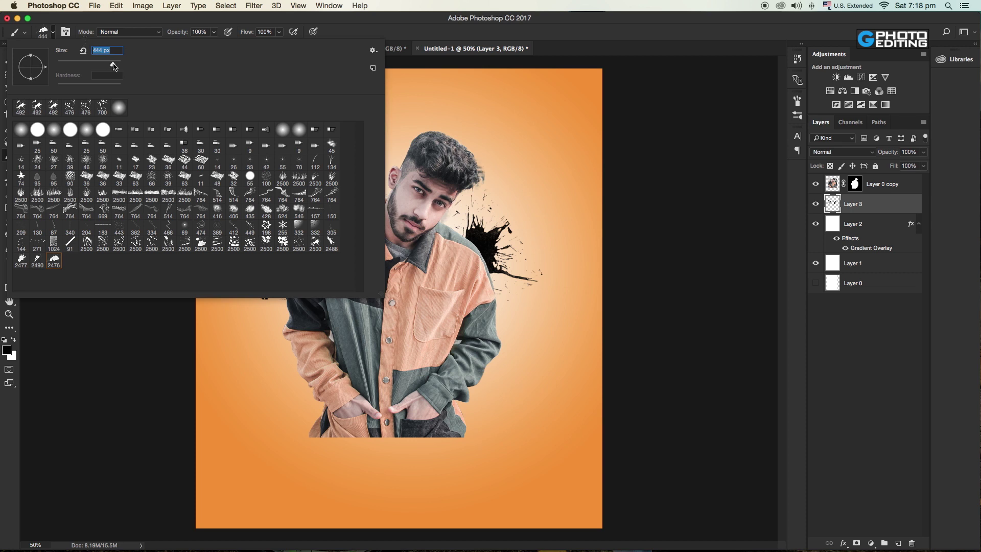
{"action": "type", "text": "800"}
{"action": "key", "text": "Return"}
{"action": "left_click", "coordinate": [261, 347]}
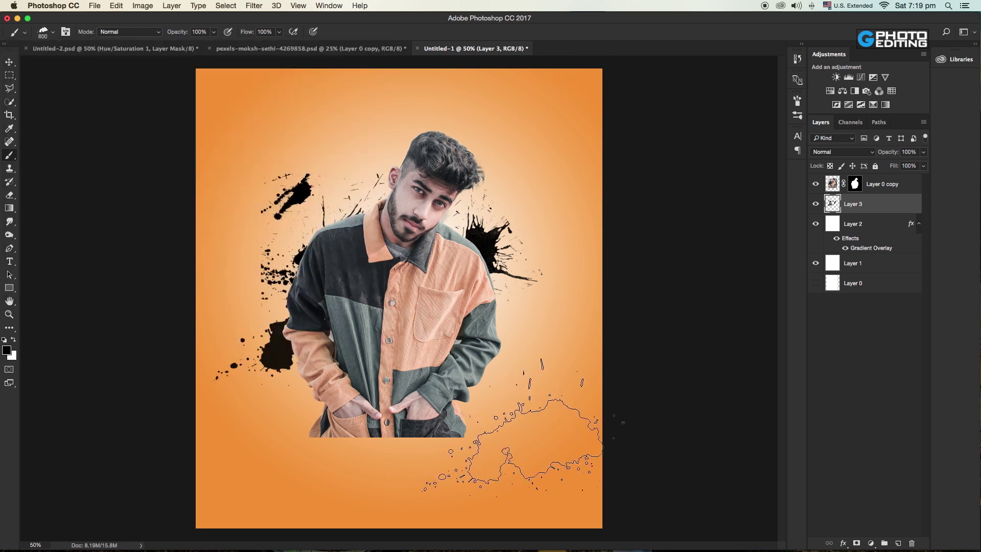
Rotate the brush tip to a diagonal angle and choose another 2500 px splatter tip.
{"action": "right_click", "coordinate": [297, 259]}
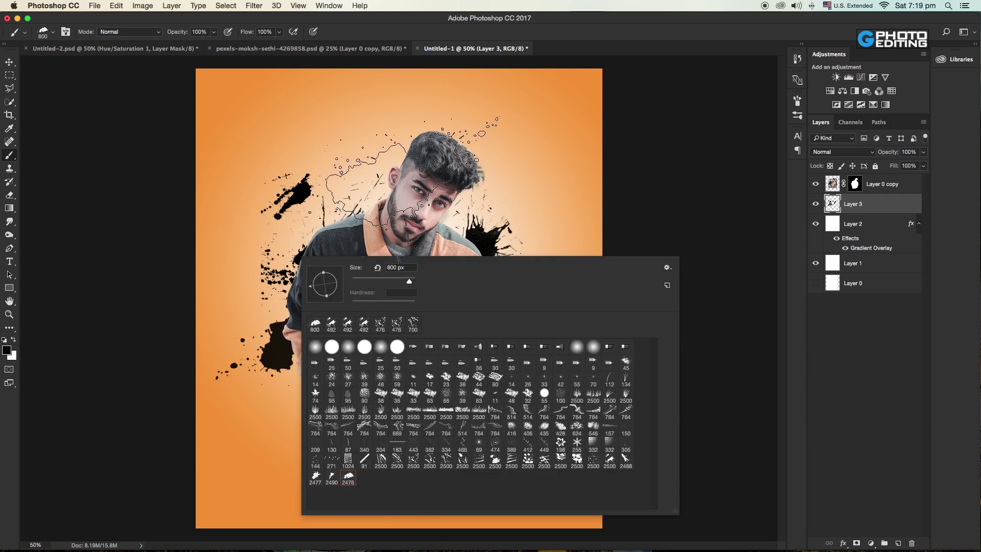
{"action": "mouse_move", "coordinate": [311, 286]}
{"action": "left_mouse_down"}
{"action": "mouse_move", "coordinate": [336, 276]}
{"action": "mouse_move", "coordinate": [314, 271]}
{"action": "left_mouse_up"}
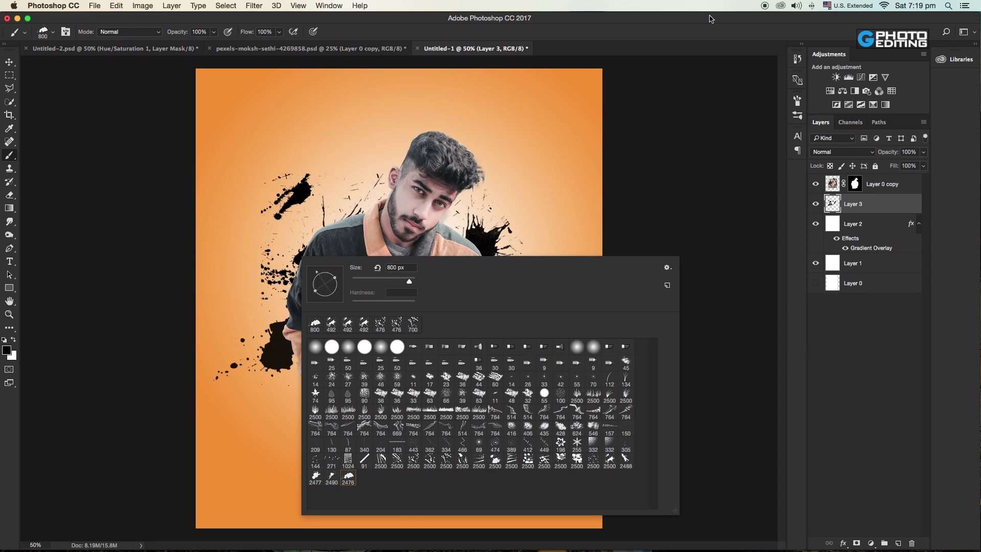
{"action": "left_click", "coordinate": [709, 19]}
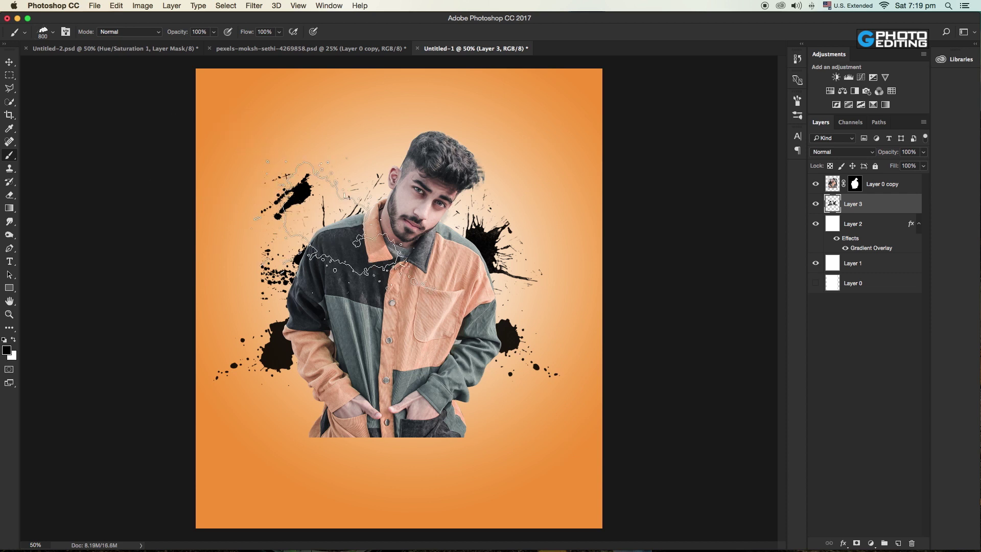
{"action": "right_click", "coordinate": [333, 230]}
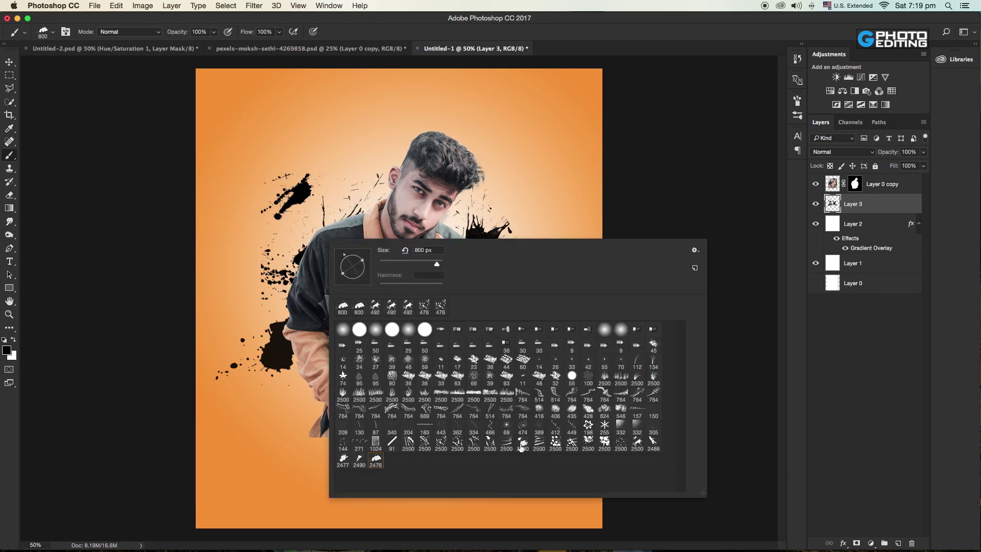
{"action": "left_click", "coordinate": [595, 443]}
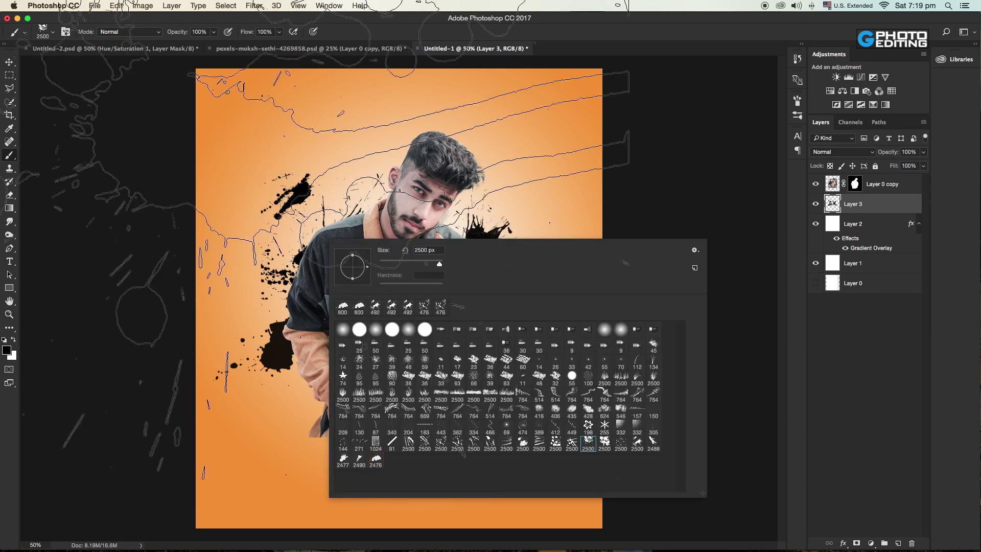
Set the splatter brush to 600 then 700 px and stamp a black splatter left of the man.
{"action": "key", "text": "Return"}
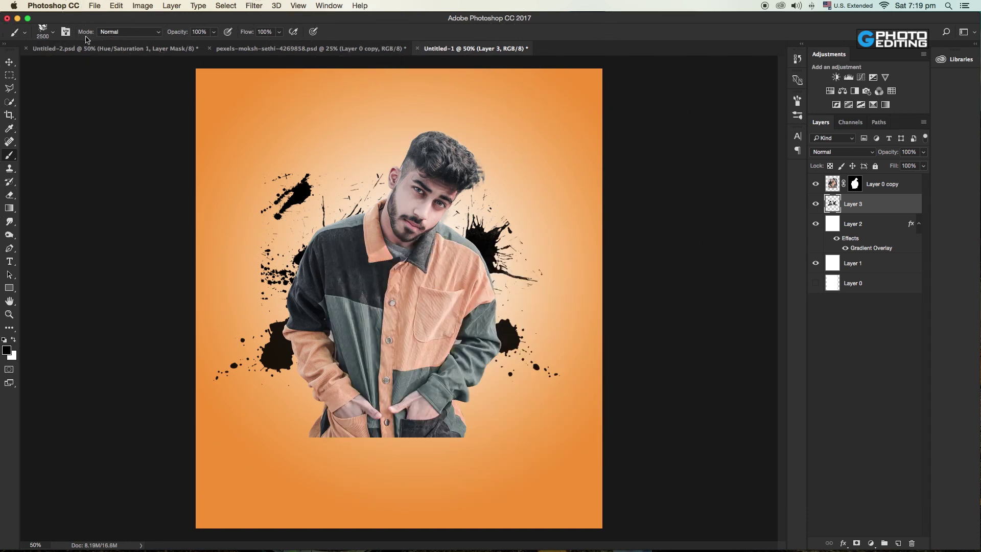
{"action": "right_click", "coordinate": [97, 75]}
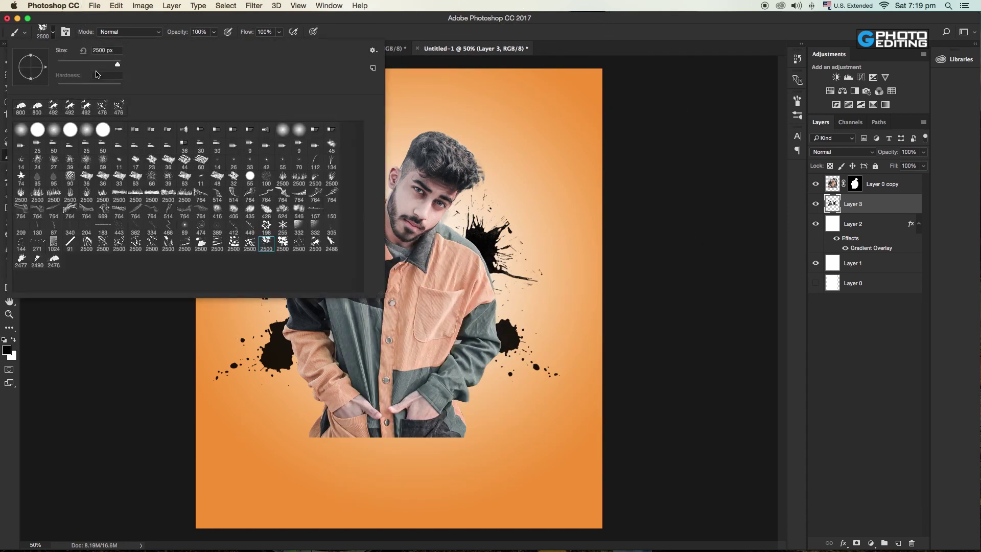
{"action": "left_click_drag", "start_coordinate": [116, 67], "coordinate": [116, 69]}
{"action": "type", "text": "600"}
{"action": "key", "text": "Return"}
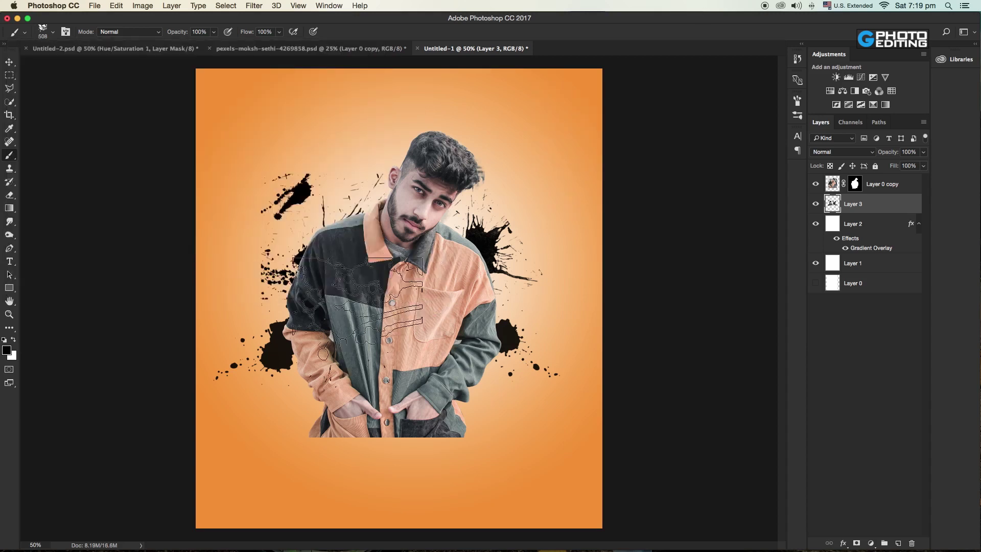
{"action": "key", "text": "bracketright"}
{"action": "left_click", "coordinate": [335, 367]}
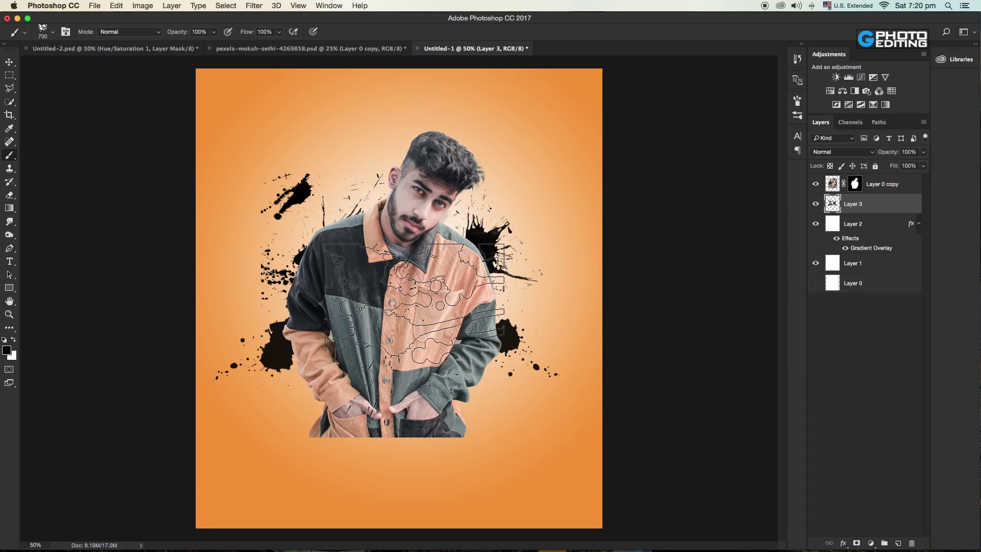
Stamp black splatters on the right side of the man.
{"action": "right_click", "coordinate": [418, 290]}
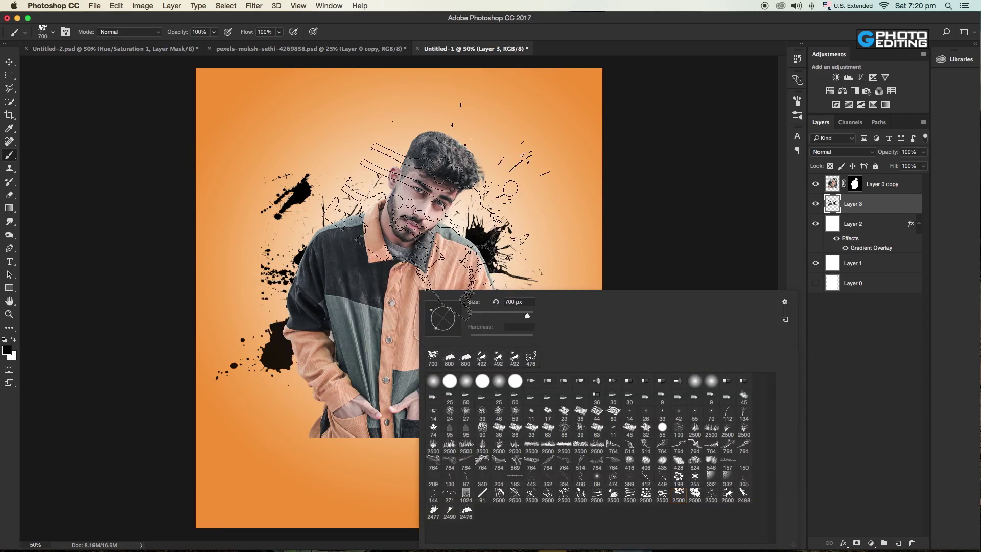
{"action": "left_click", "coordinate": [408, 445]}
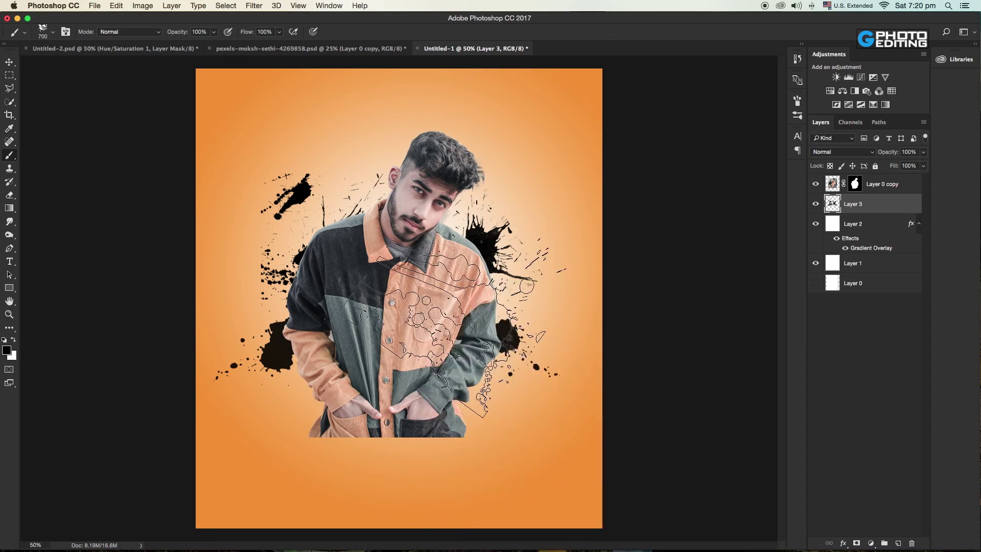
{"action": "left_click", "coordinate": [439, 322]}
{"action": "left_click", "coordinate": [10, 61]}
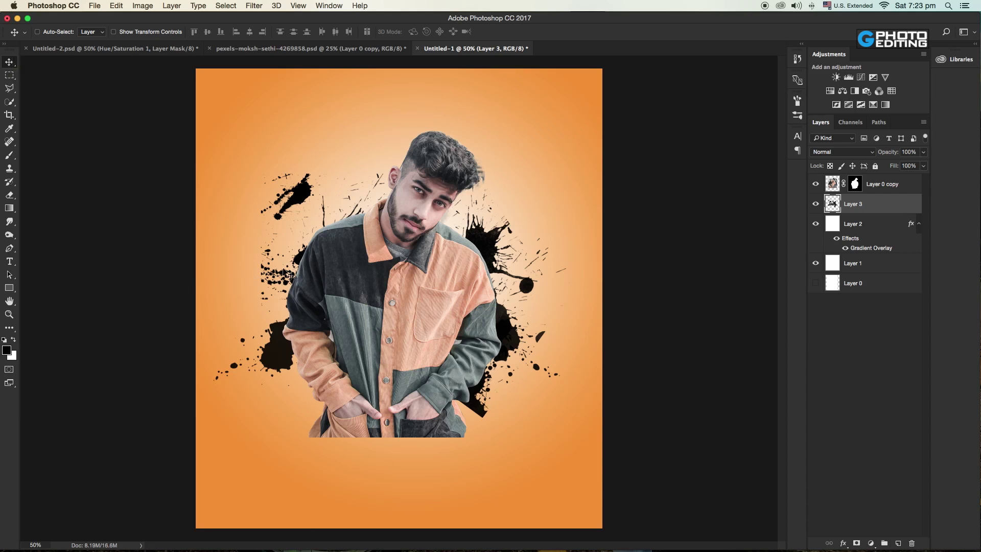
Reload the 2500 px splatter brush at 700 px and add an empty Layer 4 above Layer 3.
{"action": "key", "text": "b"}
{"action": "right_click", "coordinate": [348, 225]}
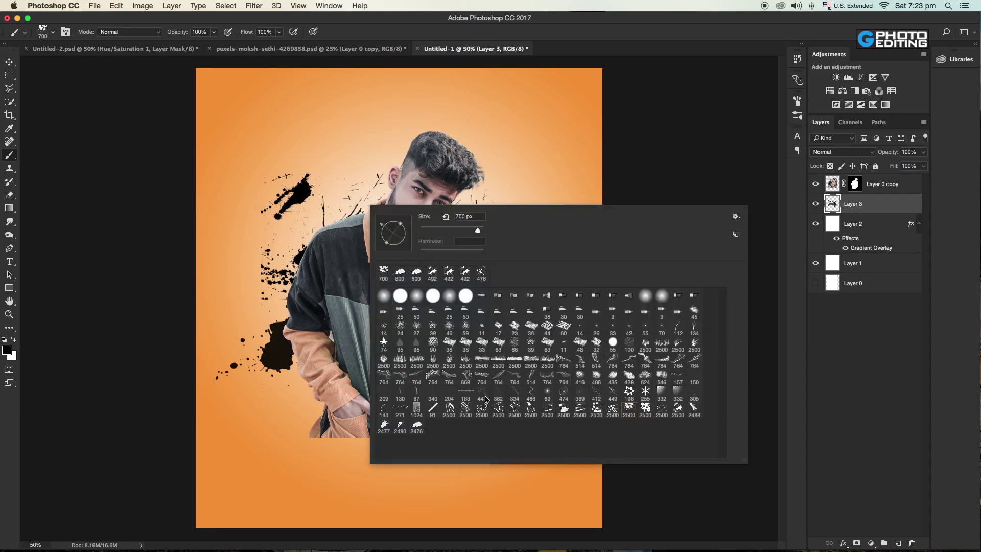
{"action": "left_click", "coordinate": [580, 409]}
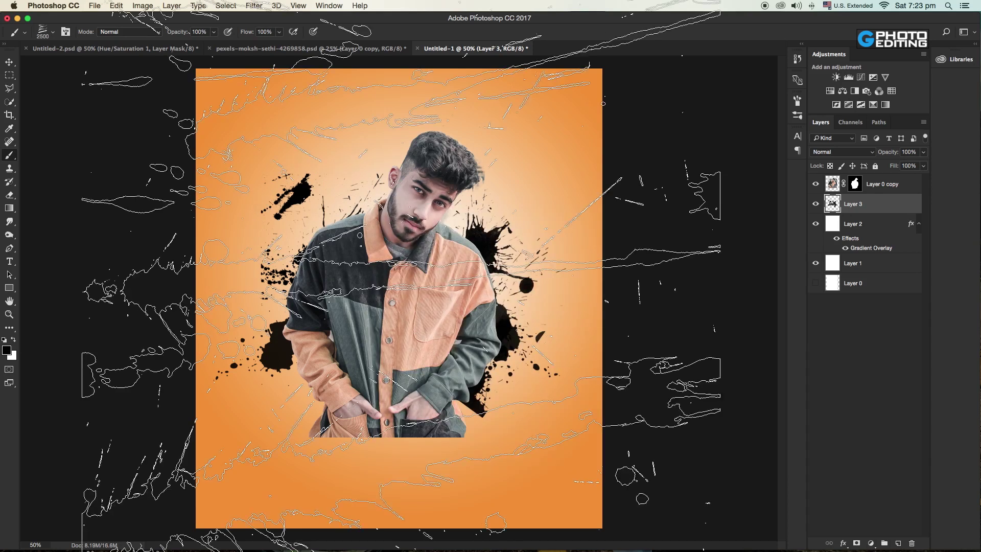
{"action": "left_click", "coordinate": [54, 33]}
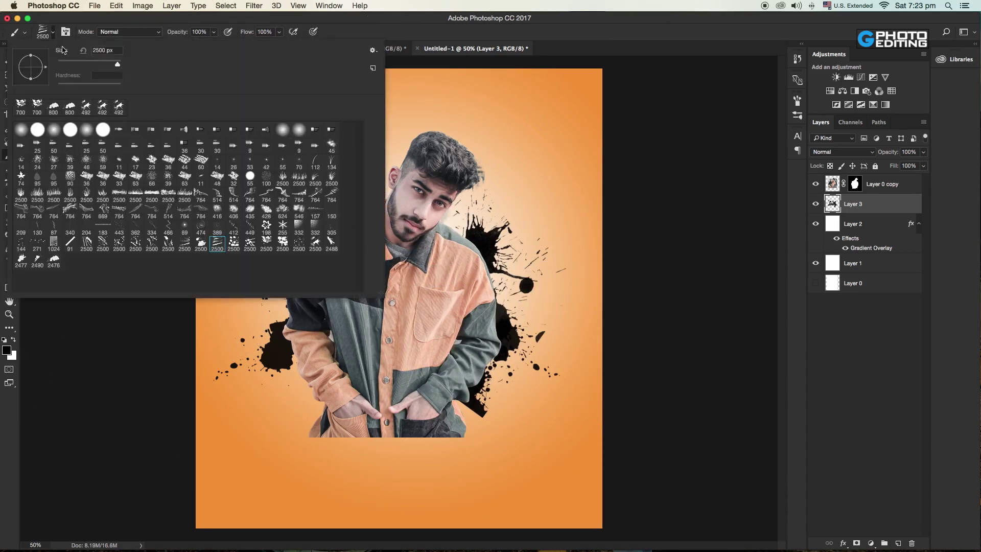
{"action": "left_click_drag", "start_coordinate": [117, 63], "coordinate": [112, 65]}
{"action": "key", "text": "Return"}
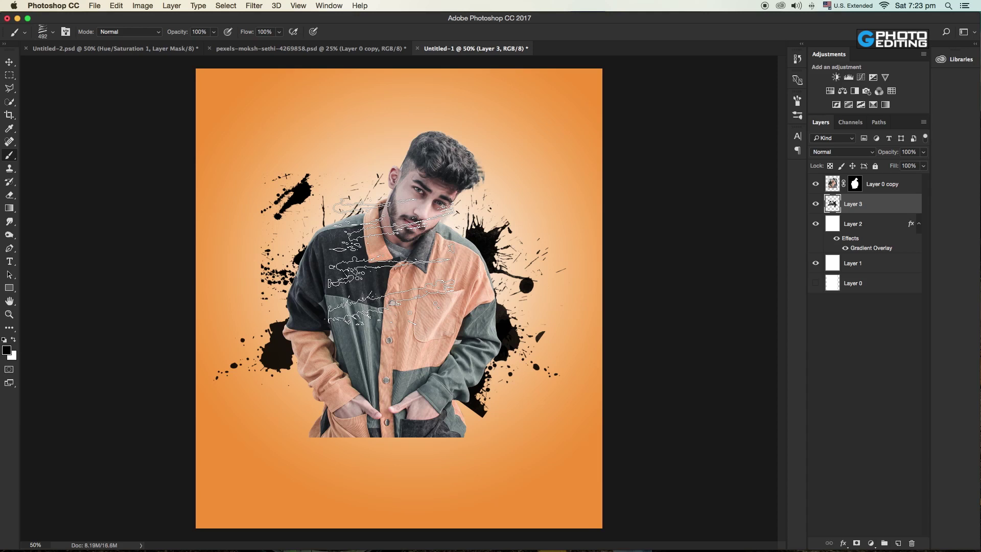
{"action": "key", "text": "bracketright"}
{"action": "key", "text": "bracketright"}
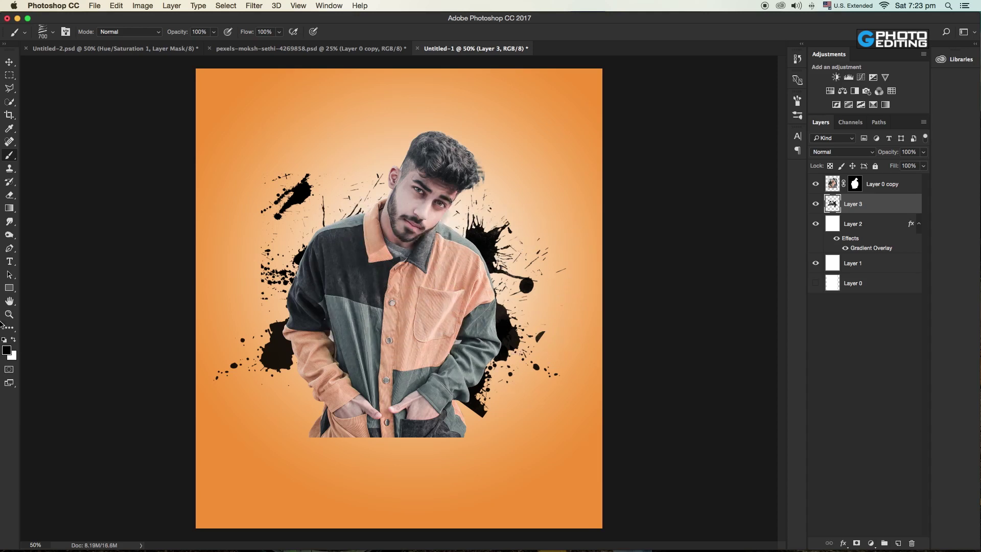
{"action": "left_click", "coordinate": [898, 543]}
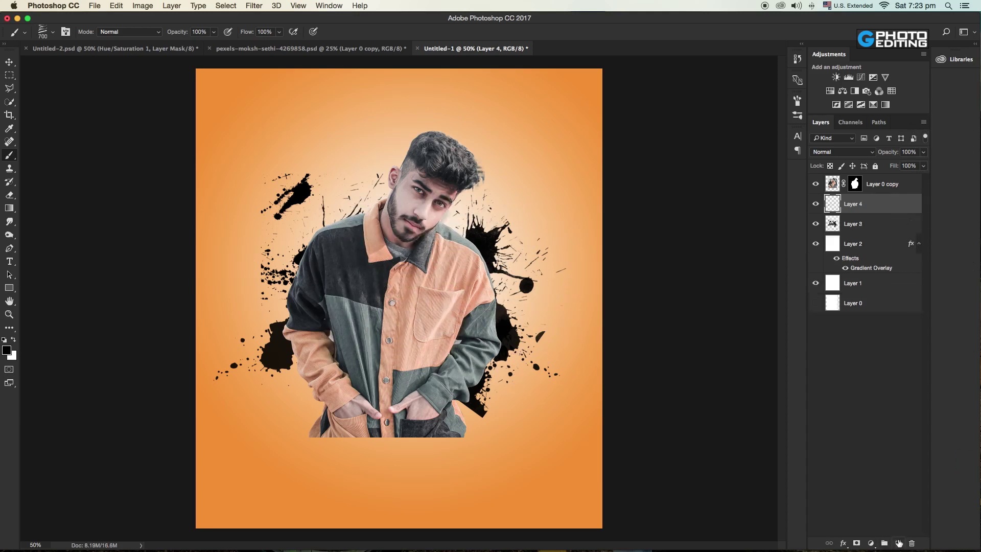
Set the foreground colour to orange f29221 and stamp an orange splatter right of the man.
{"action": "left_click", "coordinate": [7, 349]}
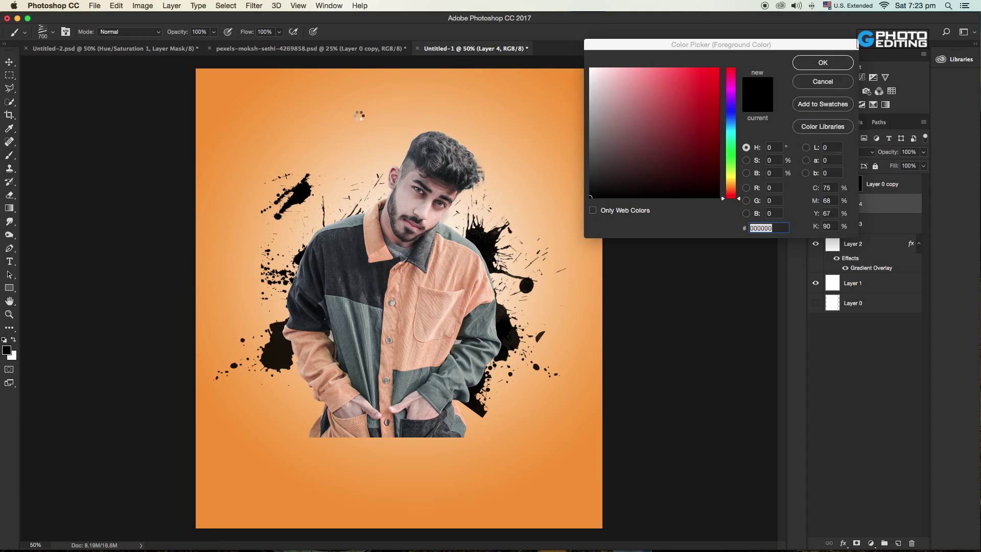
{"action": "left_click", "coordinate": [322, 100]}
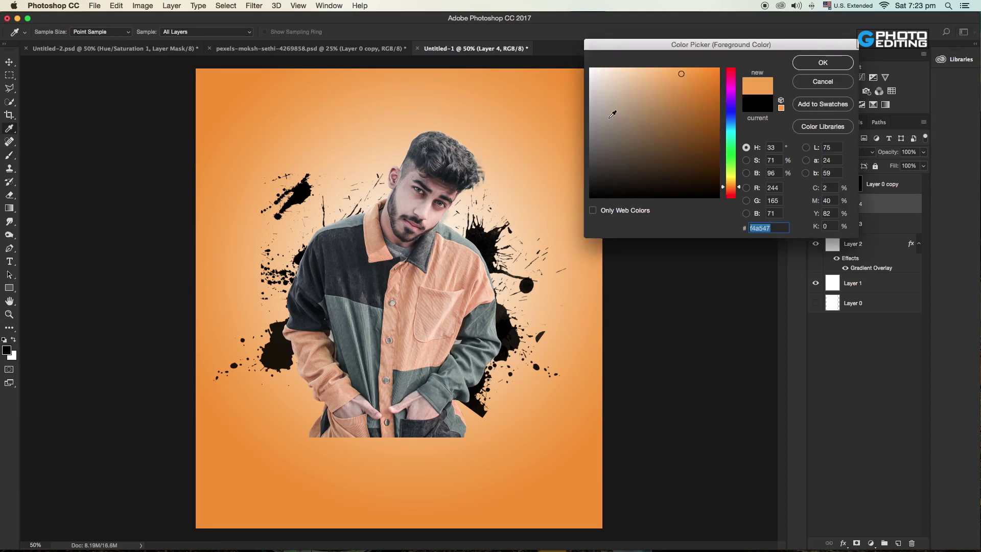
{"action": "left_click", "coordinate": [208, 69]}
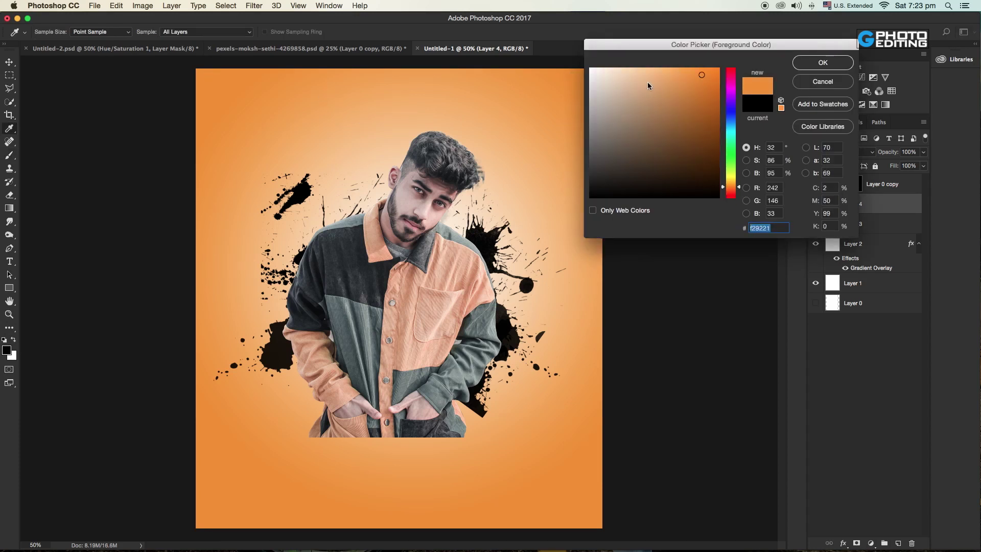
{"action": "key", "text": "Return"}
{"action": "key", "text": "b"}
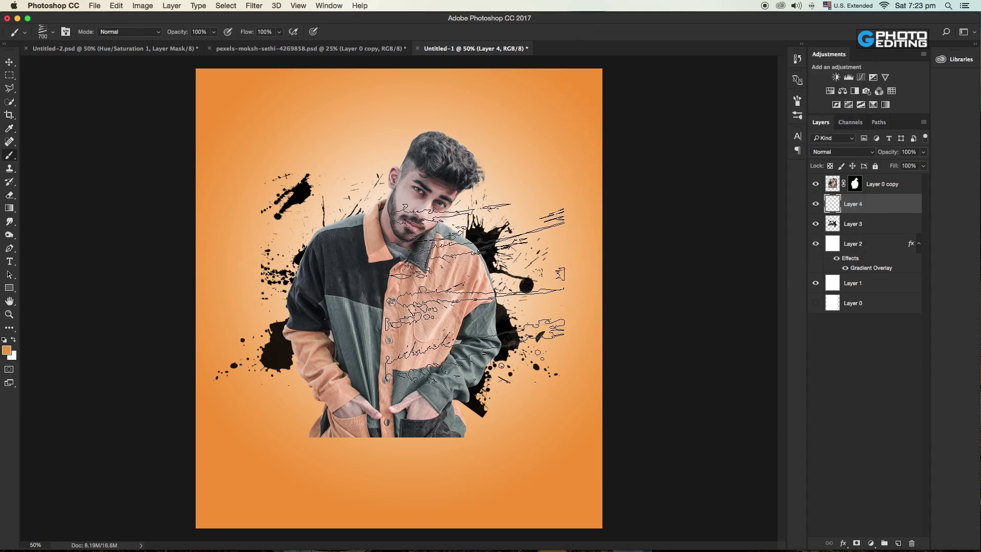
{"action": "left_click", "coordinate": [489, 291]}
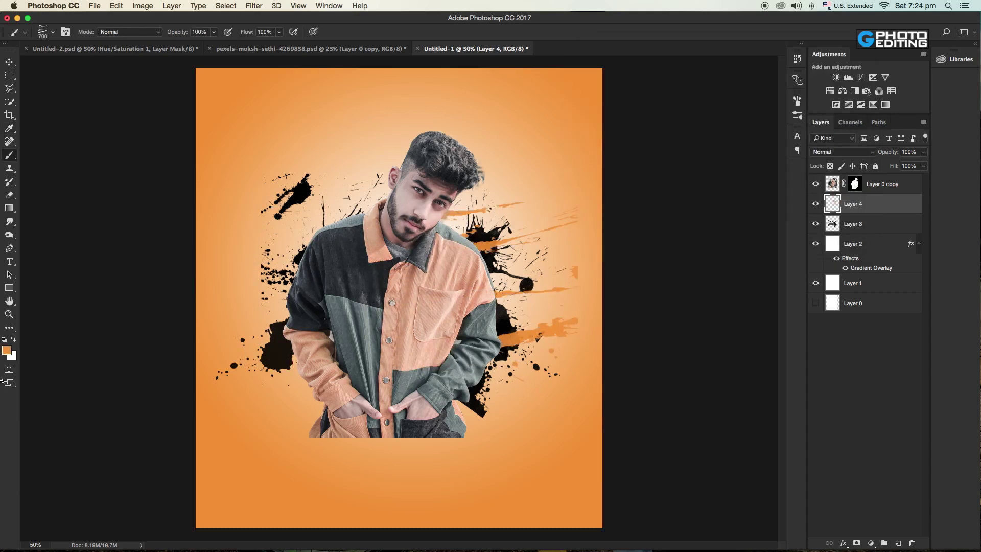
With the 2500 px splatter tip at 1800 px, stamp orange splatter left of the man.
{"action": "right_click", "coordinate": [330, 274]}
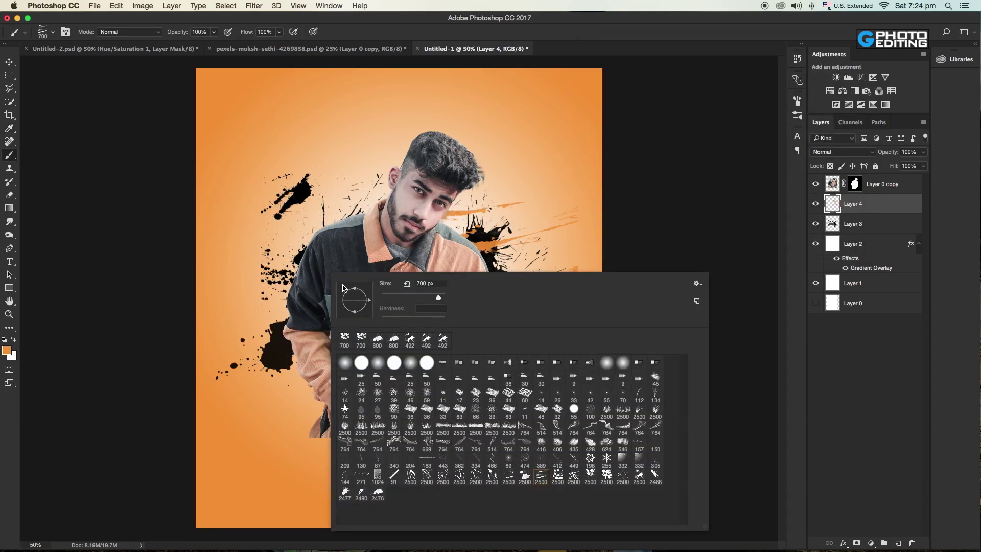
{"action": "left_click", "coordinate": [509, 478]}
{"action": "key", "text": "Return"}
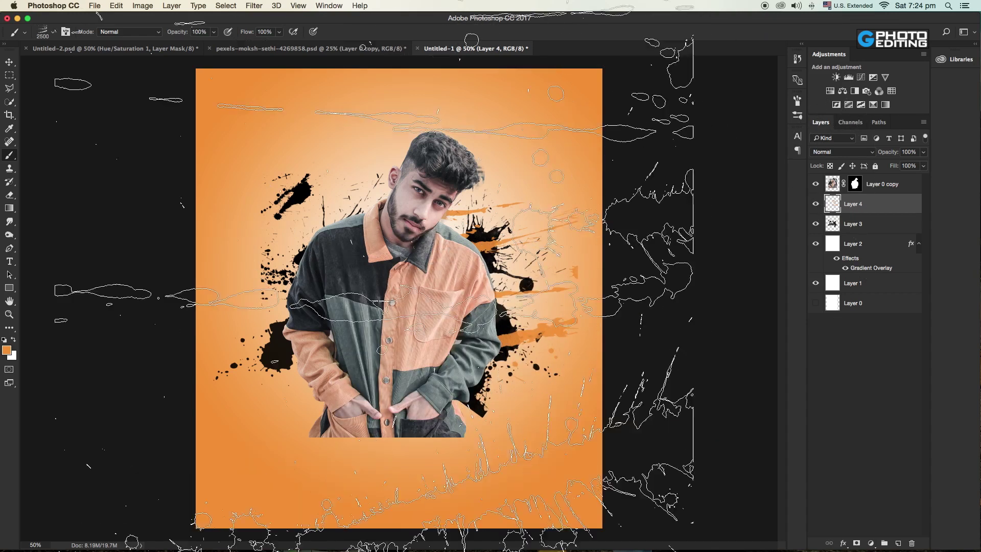
{"action": "key", "text": "bracketleft"}
{"action": "key", "text": "bracketleft"}
{"action": "key", "text": "bracketleft"}
{"action": "key", "text": "bracketleft"}
{"action": "key", "text": "bracketleft"}
{"action": "key", "text": "bracketleft"}
{"action": "key", "text": "bracketleft"}
{"action": "key", "text": "bracketleft"}
{"action": "key", "text": "bracketleft"}
{"action": "key", "text": "bracketleft"}
{"action": "key", "text": "bracketleft"}
{"action": "key", "text": "bracketleft"}
{"action": "key", "text": "bracketleft"}
{"action": "key", "text": "bracketleft"}
{"action": "right_click", "coordinate": [280, 289]}
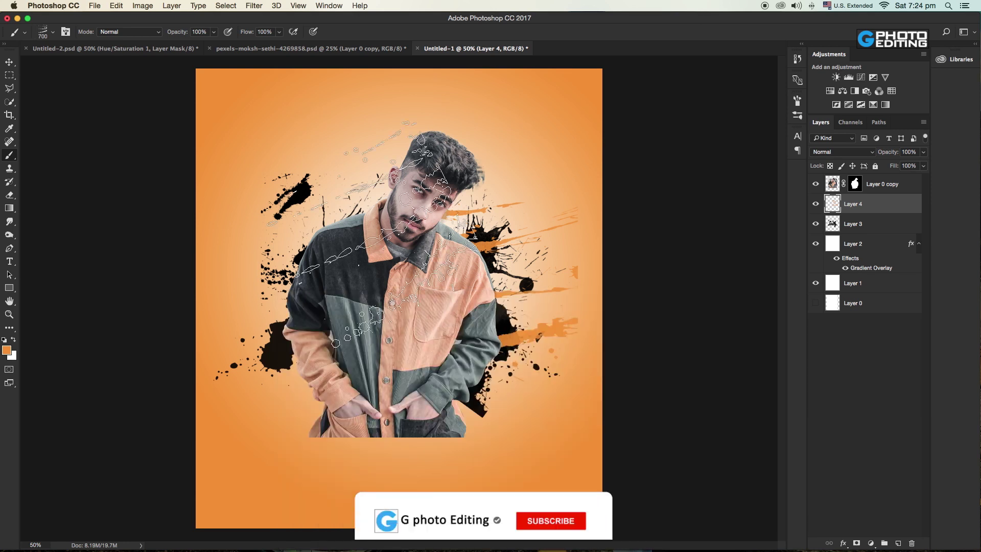
{"action": "right_click", "coordinate": [309, 293]}
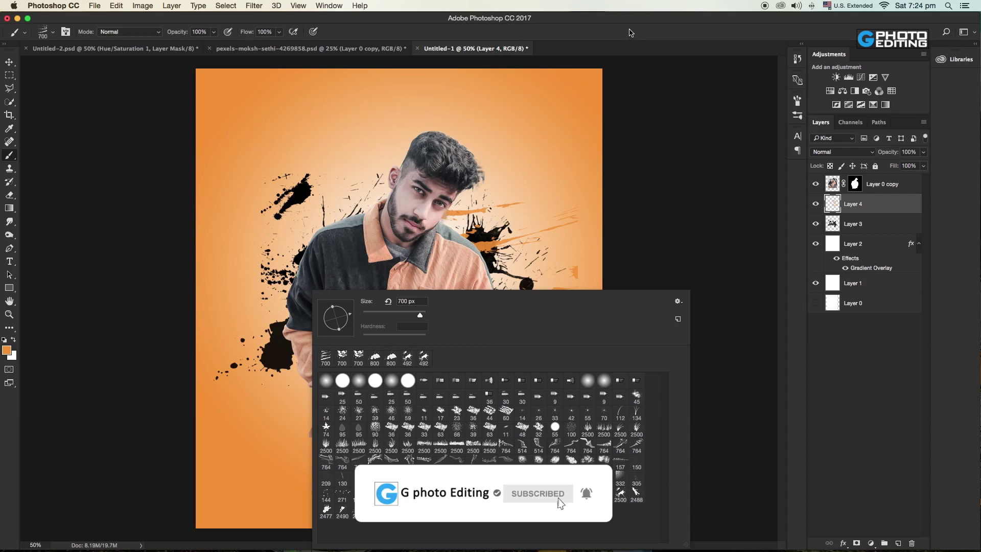
{"action": "key", "text": "Return"}
{"action": "left_click", "coordinate": [338, 286]}
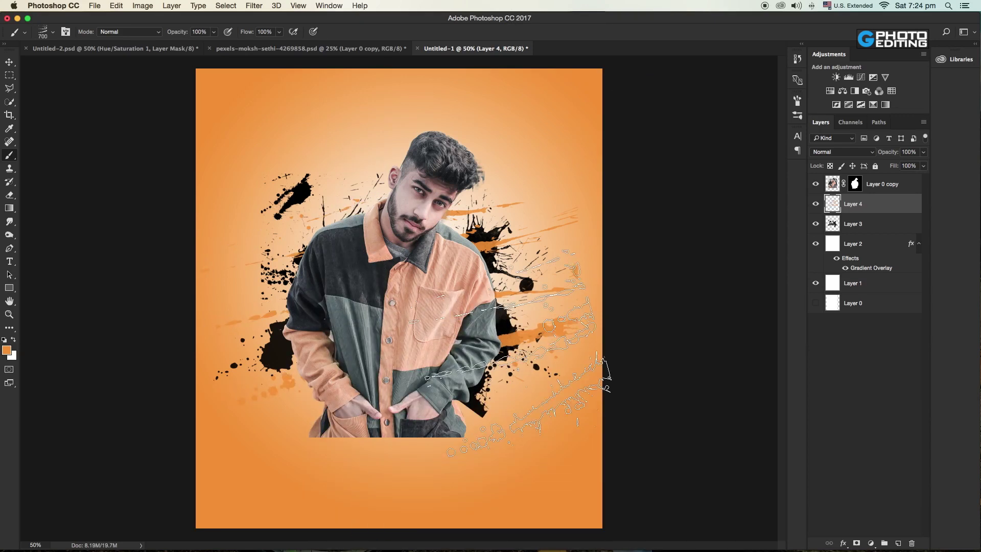
{"action": "left_click", "coordinate": [9, 63]}
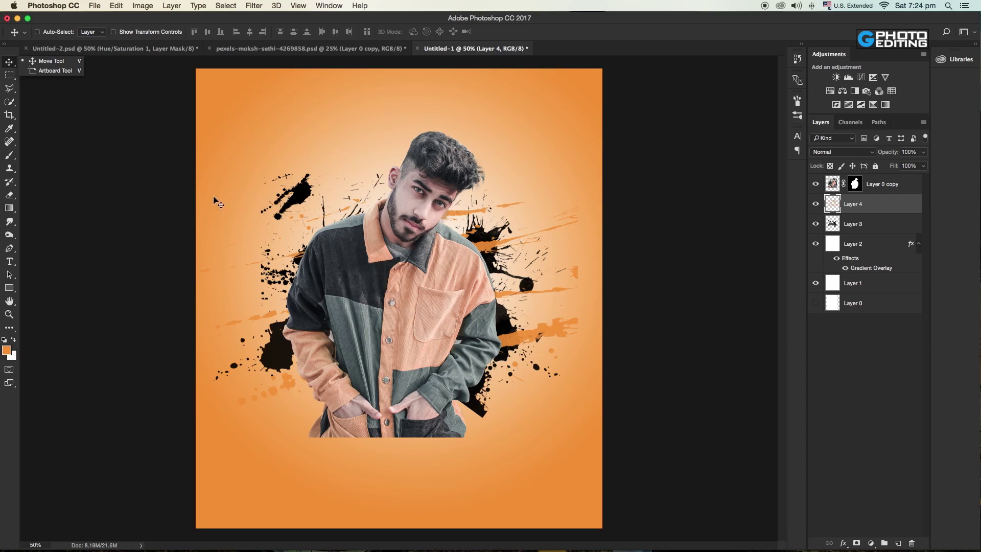
{"action": "left_click", "coordinate": [858, 227]}
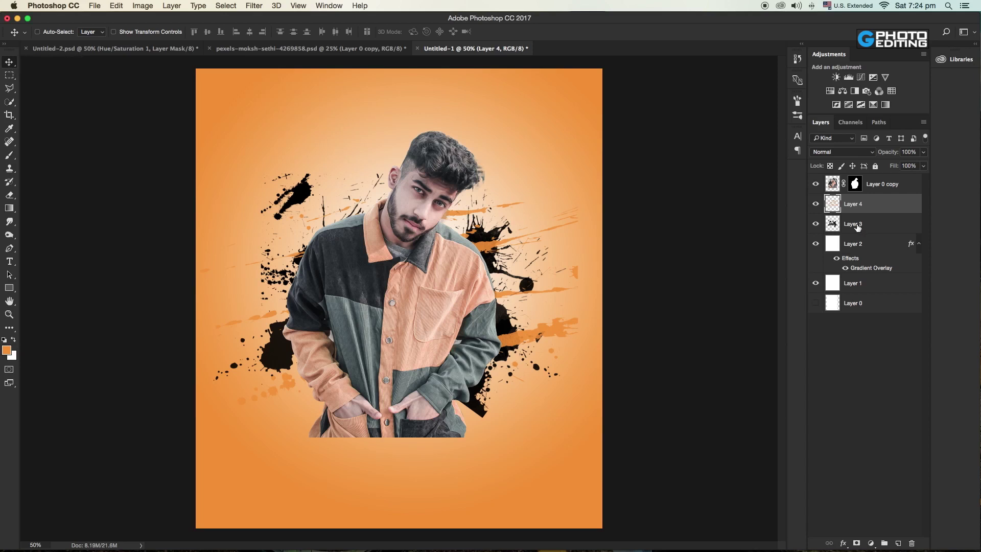
Make Layer 3 active and load the 2500 px splatter brush, resized to 400 px.
{"action": "left_click", "coordinate": [875, 226]}
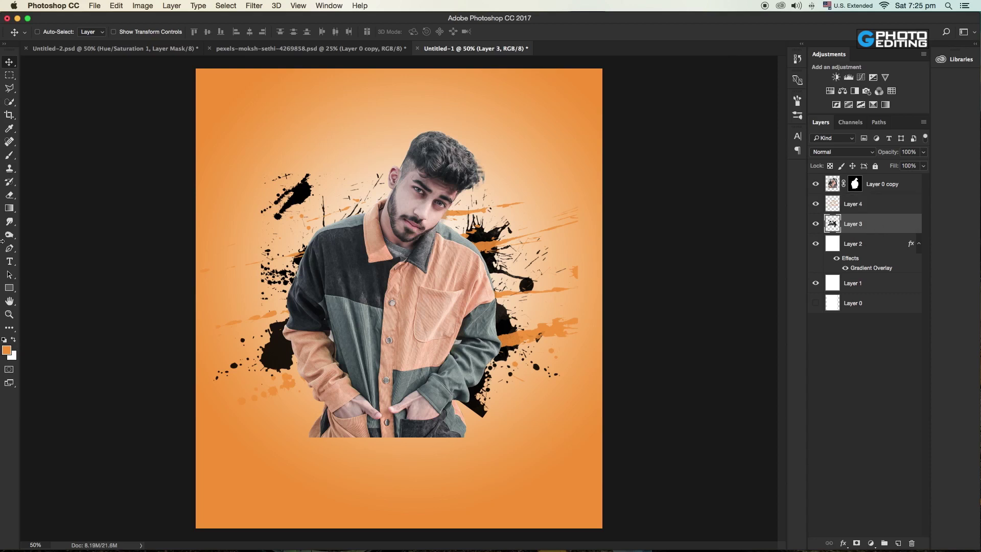
{"action": "right_click", "coordinate": [10, 154]}
{"action": "left_click", "coordinate": [40, 153]}
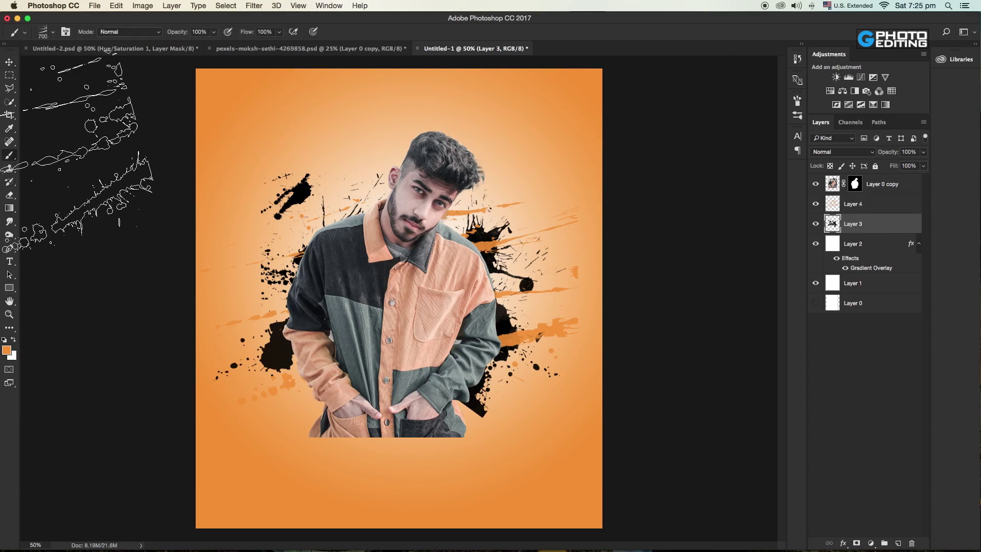
{"action": "right_click", "coordinate": [317, 287]}
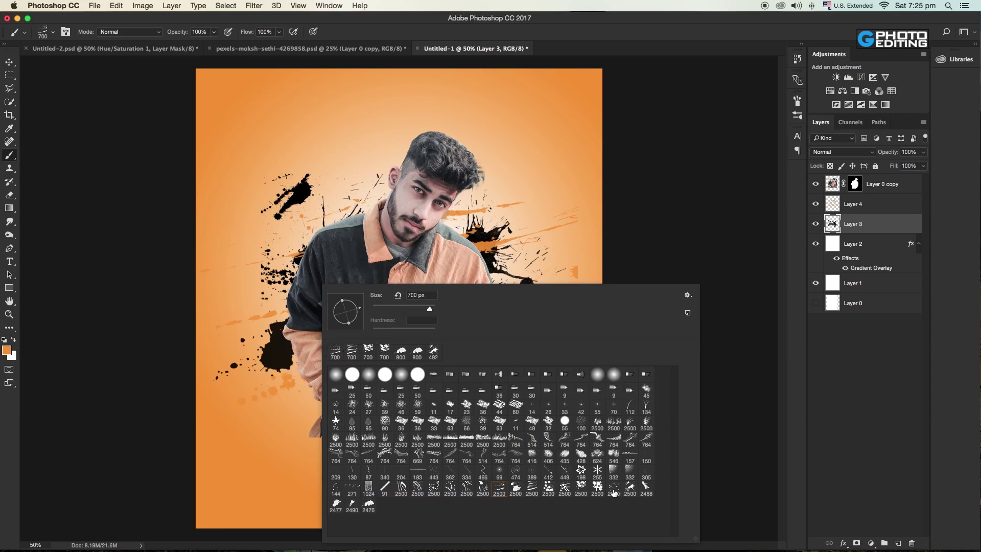
{"action": "left_click", "coordinate": [630, 488]}
{"action": "key", "text": "Return"}
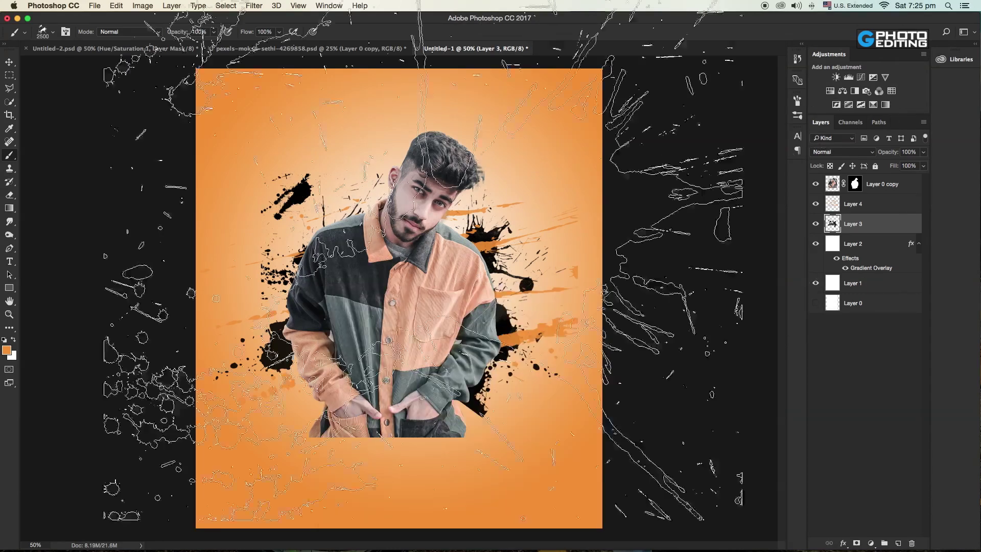
{"action": "key", "text": "bracketleft"}
{"action": "key", "text": "bracketleft"}
{"action": "key", "text": "bracketleft"}
{"action": "key", "text": "bracketleft"}
{"action": "key", "text": "bracketleft"}
{"action": "key", "text": "bracketleft"}
{"action": "key", "text": "bracketleft"}
{"action": "key", "text": "bracketleft"}
{"action": "key", "text": "bracketleft"}
{"action": "key", "text": "bracketleft"}
{"action": "key", "text": "bracketleft"}
{"action": "key", "text": "bracketleft"}
{"action": "key", "text": "bracketleft"}
{"action": "key", "text": "bracketleft"}
{"action": "key", "text": "bracketleft"}
{"action": "key", "text": "bracketleft"}
{"action": "key", "text": "bracketleft"}
{"action": "key", "text": "bracketleft"}
{"action": "key", "text": "bracketleft"}
{"action": "key", "text": "bracketleft"}
{"action": "key", "text": "bracketleft"}
{"action": "key", "text": "bracketright"}
{"action": "key", "text": "bracketright"}
{"action": "key", "text": "bracketright"}
{"action": "key", "text": "bracketright"}
{"action": "key", "text": "bracketright"}
{"action": "key", "text": "bracketright"}
{"action": "key", "text": "bracketright"}
{"action": "key", "text": "bracketright"}
{"action": "key", "text": "bracketright"}
Stamp splatter near the face and shoulder, undo one, then select the man's cut-out layer.
{"action": "left_click", "coordinate": [397, 273]}
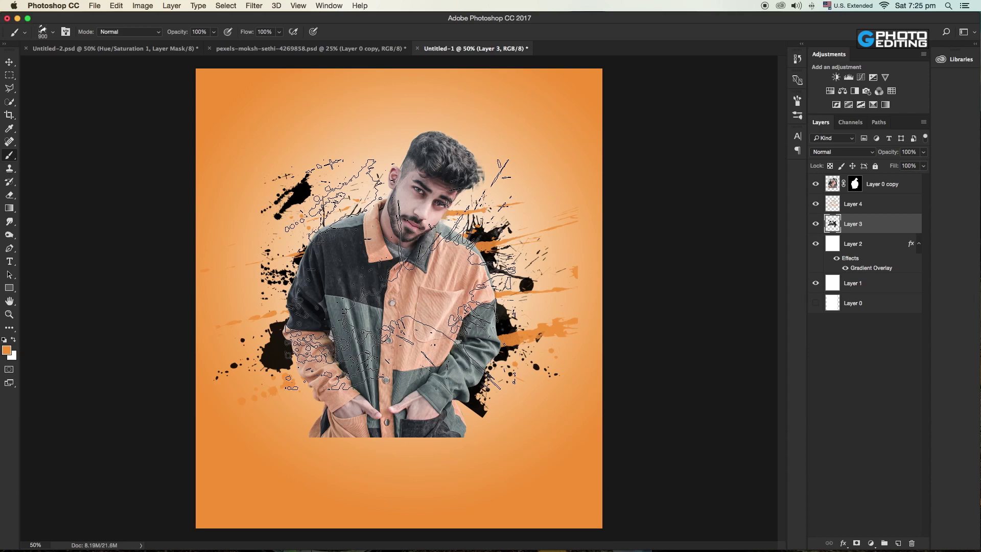
{"action": "left_click", "coordinate": [398, 274]}
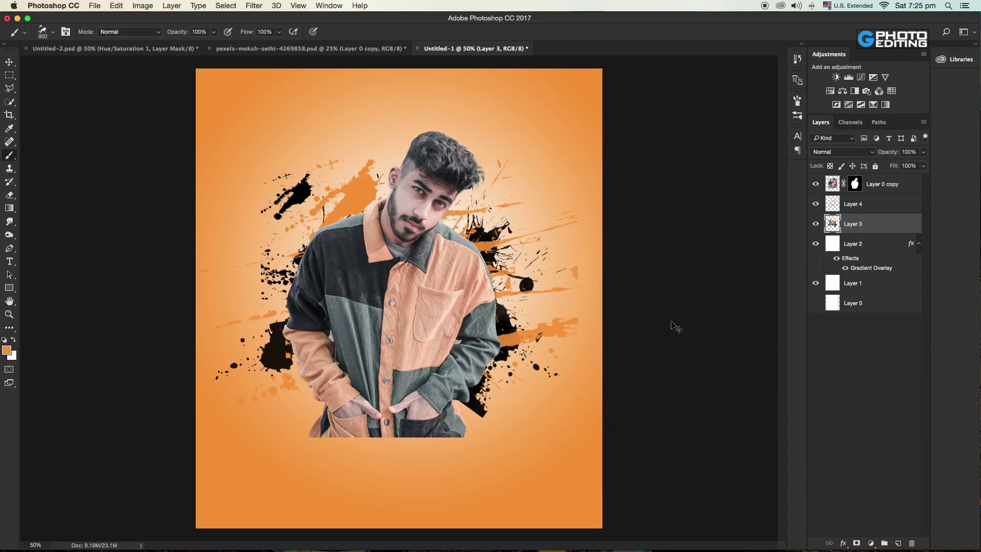
{"action": "key", "text": "ctrl+z"}
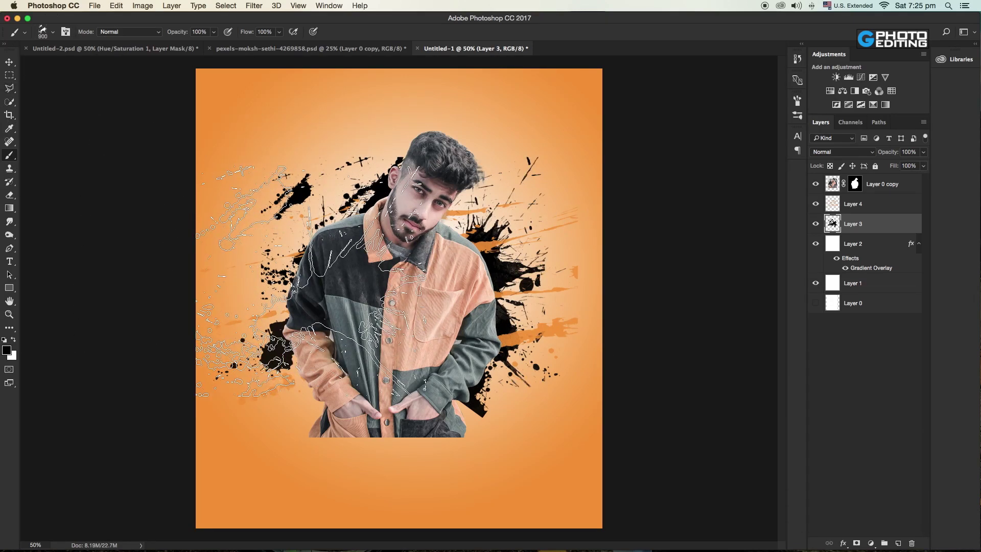
{"action": "key", "text": "bracketleft"}
{"action": "key", "text": "bracketleft"}
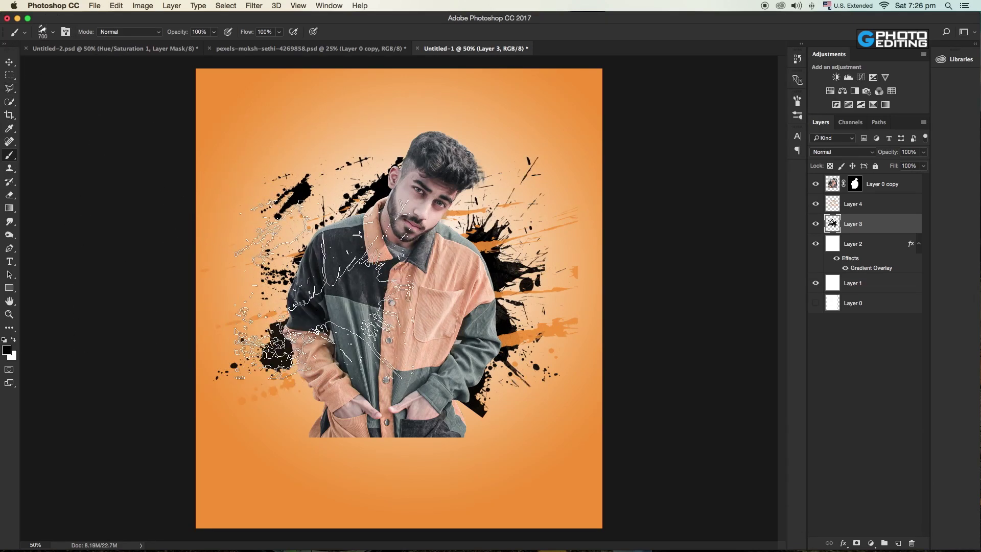
{"action": "right_click", "coordinate": [326, 290]}
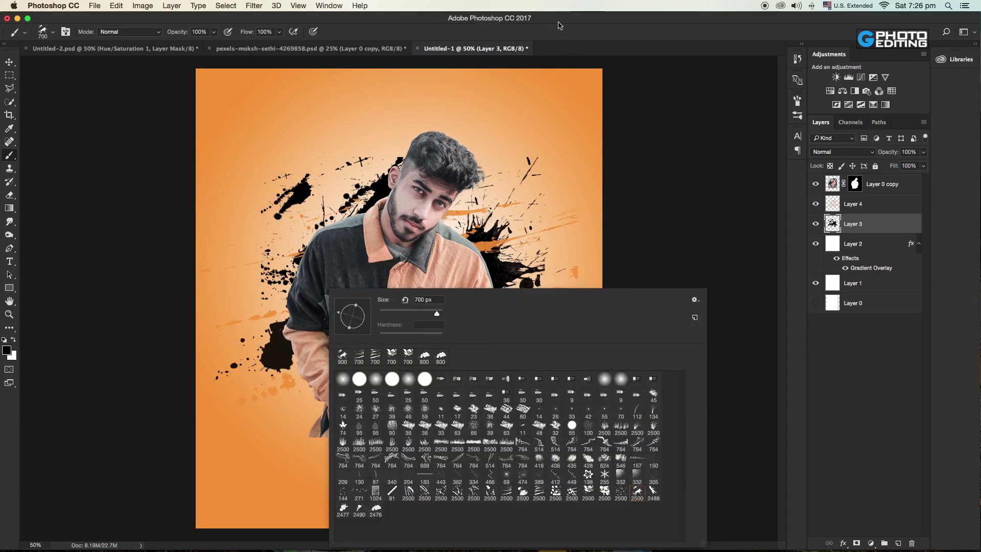
{"action": "key", "text": "Return"}
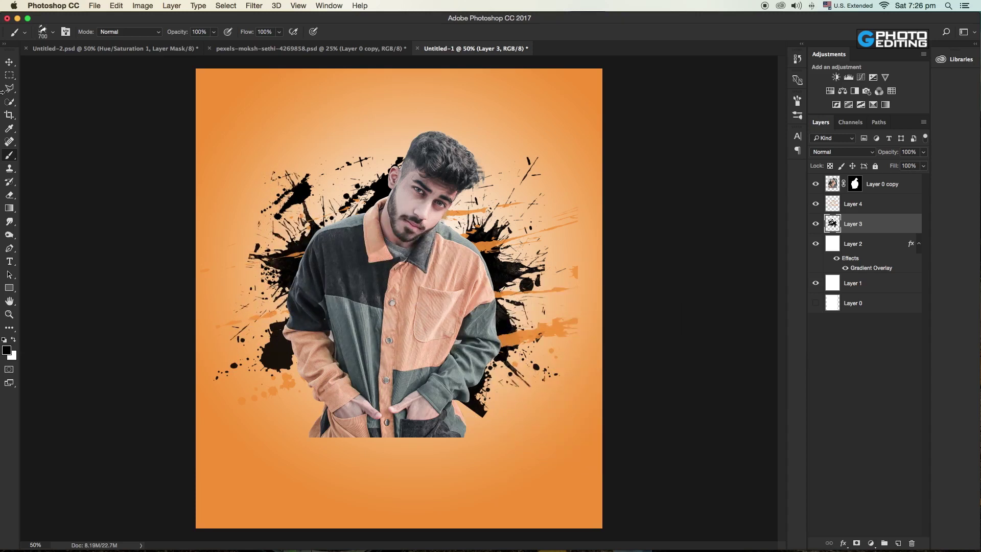
{"action": "left_click", "coordinate": [8, 62]}
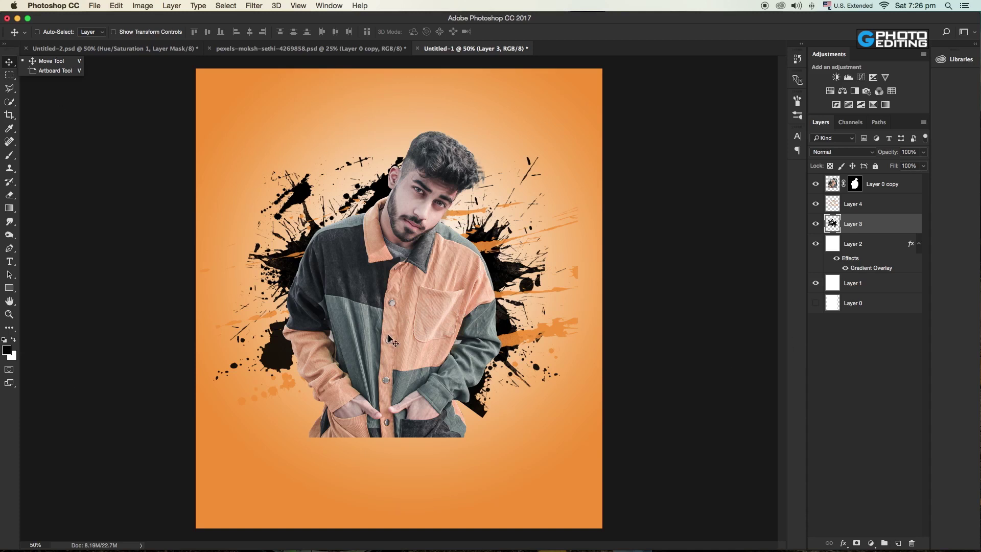
{"action": "right_click", "coordinate": [385, 313]}
Duplicate the man's cut-out layer and apply its layer mask permanently.
{"action": "left_click", "coordinate": [395, 318]}
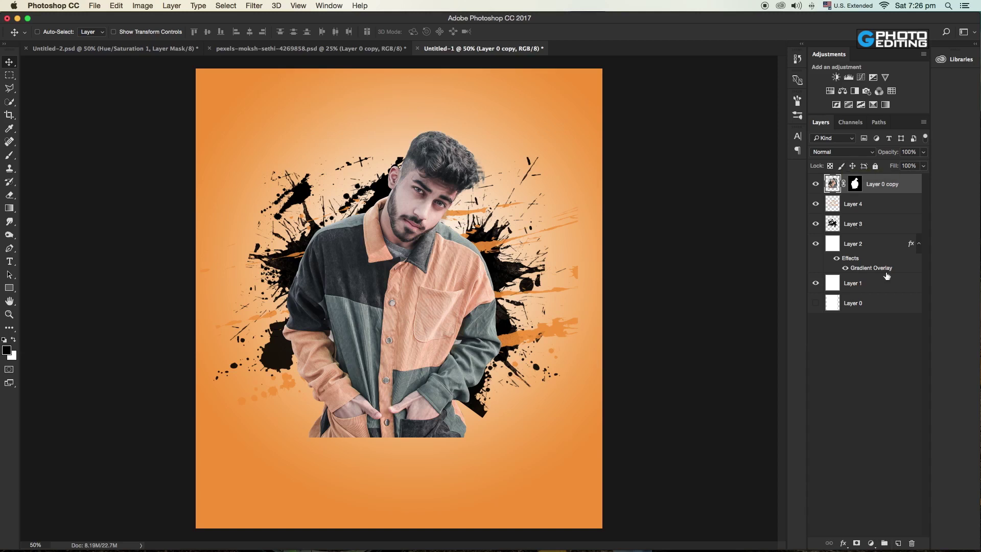
{"action": "key", "text": "ctrl+j"}
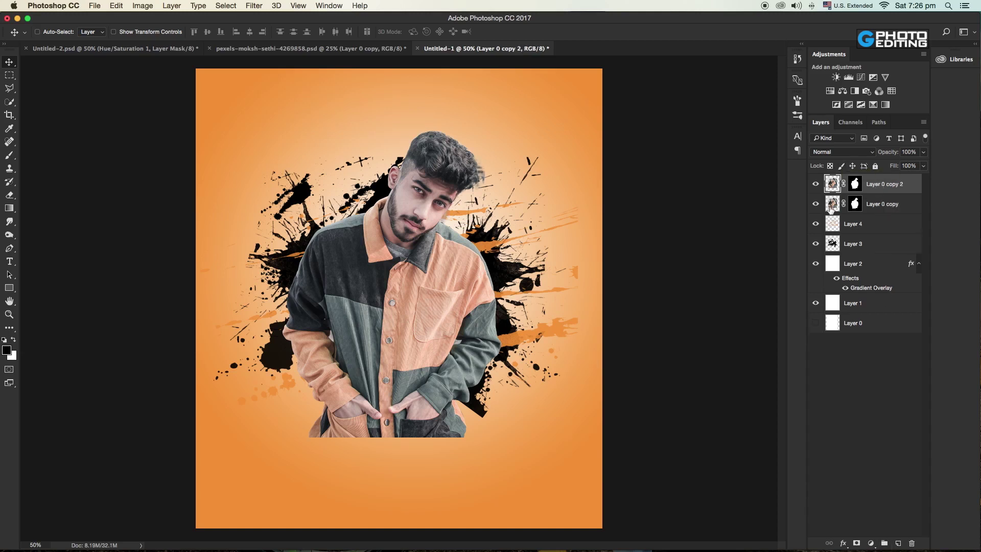
{"action": "right_click", "coordinate": [855, 183]}
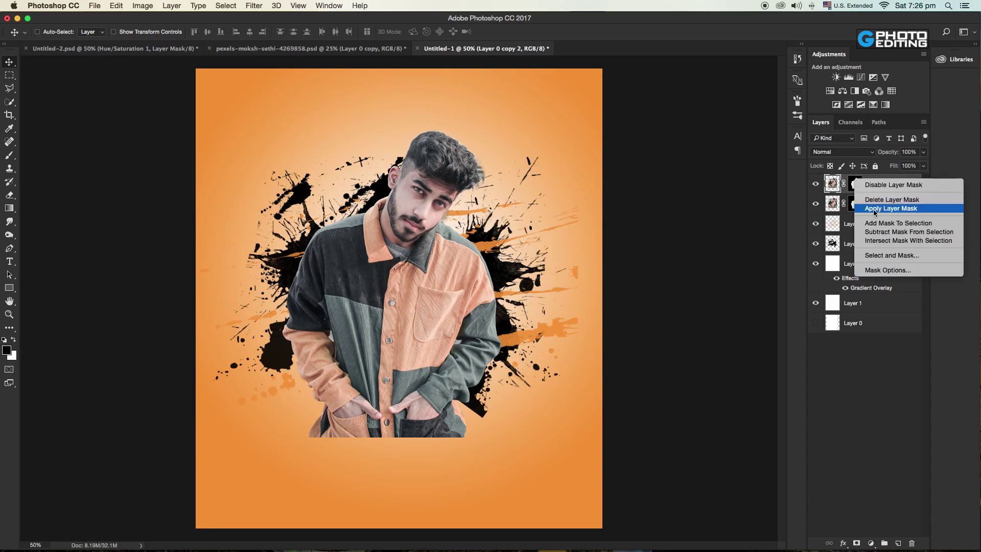
{"action": "left_click", "coordinate": [868, 208]}
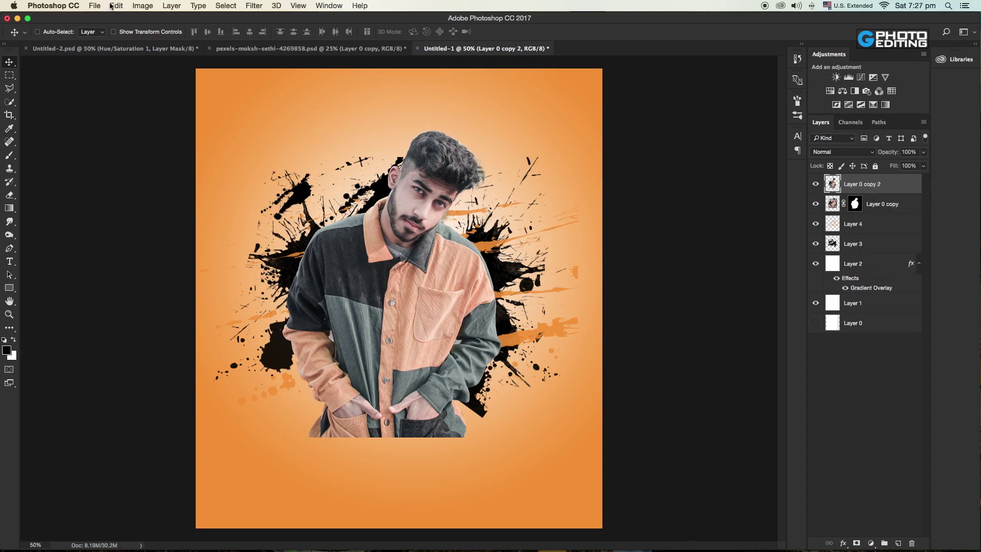
Fill the copy with 50% gray, clip it to the man, and set it to Overlay.
{"action": "left_click", "coordinate": [116, 6]}
{"action": "left_click", "coordinate": [144, 169]}
{"action": "left_click", "coordinate": [560, 222]}
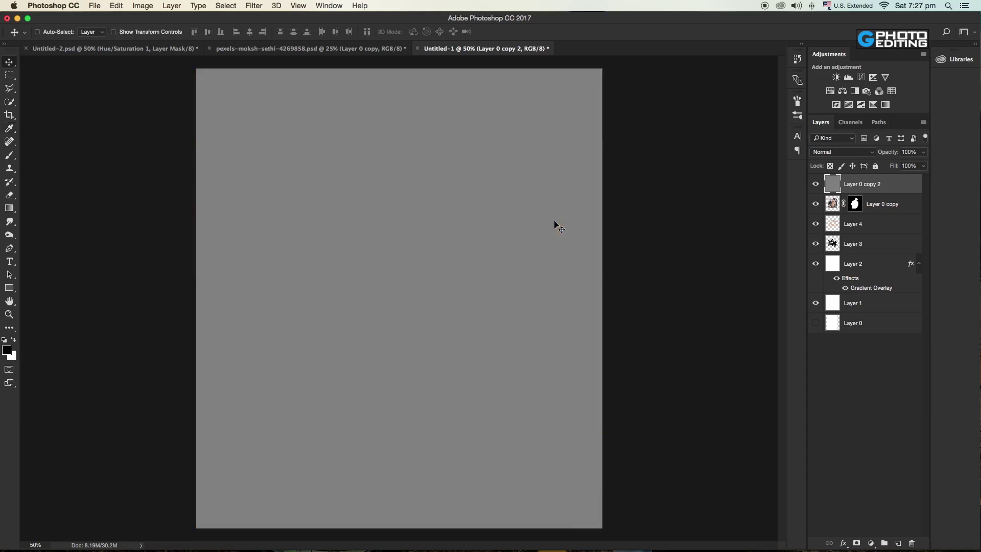
{"action": "right_click", "coordinate": [858, 183]}
{"action": "left_click", "coordinate": [804, 299]}
{"action": "left_click", "coordinate": [833, 153]}
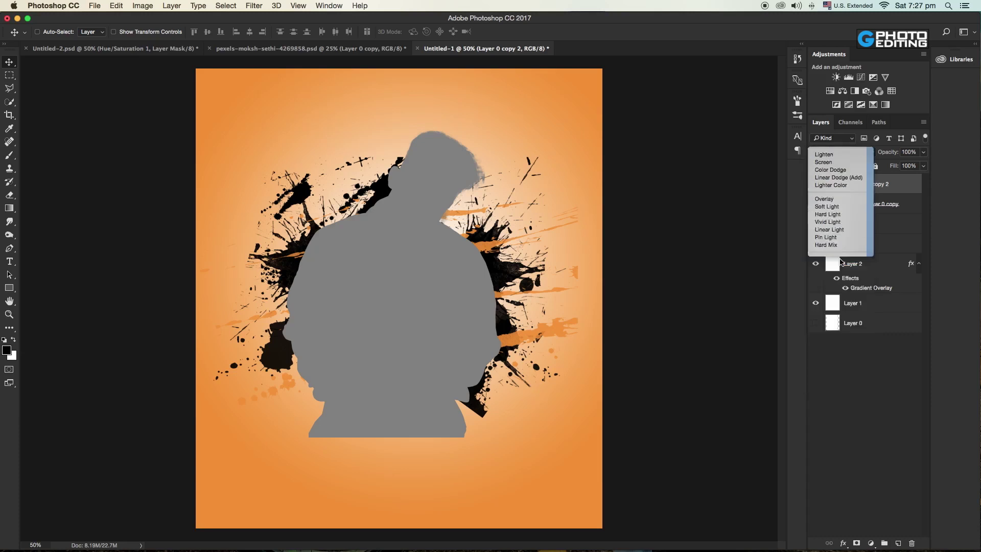
{"action": "left_click", "coordinate": [843, 201]}
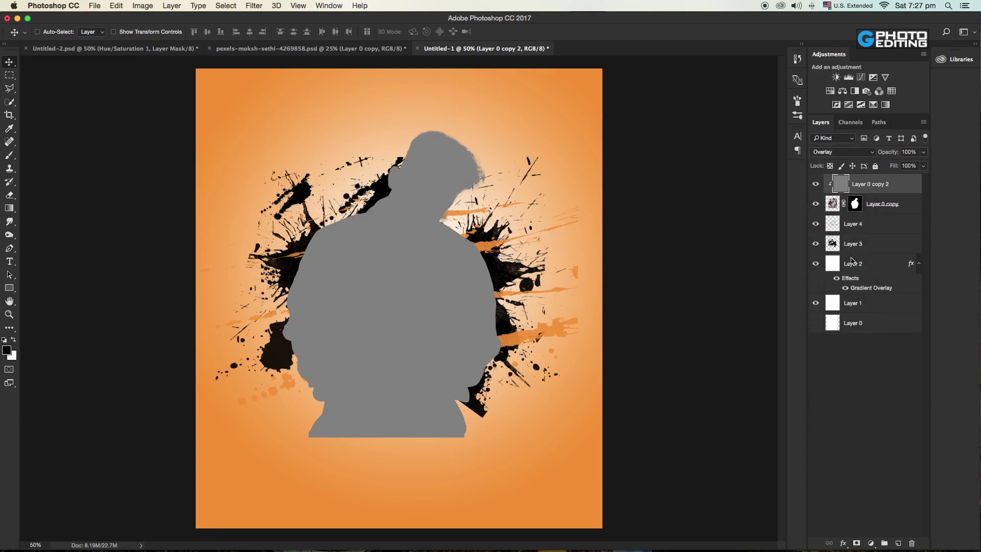
{"action": "right_click", "coordinate": [10, 226]}
Burn the jacket's shadows, from the lower jacket up to the shoulders, with a 500 px brush.
{"action": "left_click", "coordinate": [9, 235]}
{"action": "mouse_move", "coordinate": [489, 384]}
{"action": "left_mouse_down"}
{"action": "mouse_move", "coordinate": [465, 276]}
{"action": "mouse_move", "coordinate": [399, 298]}
{"action": "mouse_move", "coordinate": [332, 243]}
{"action": "mouse_move", "coordinate": [334, 421]}
{"action": "mouse_move", "coordinate": [420, 444]}
{"action": "mouse_move", "coordinate": [312, 307]}
{"action": "left_mouse_up"}
{"action": "key", "text": "bracketright"}
{"action": "key", "text": "bracketright"}
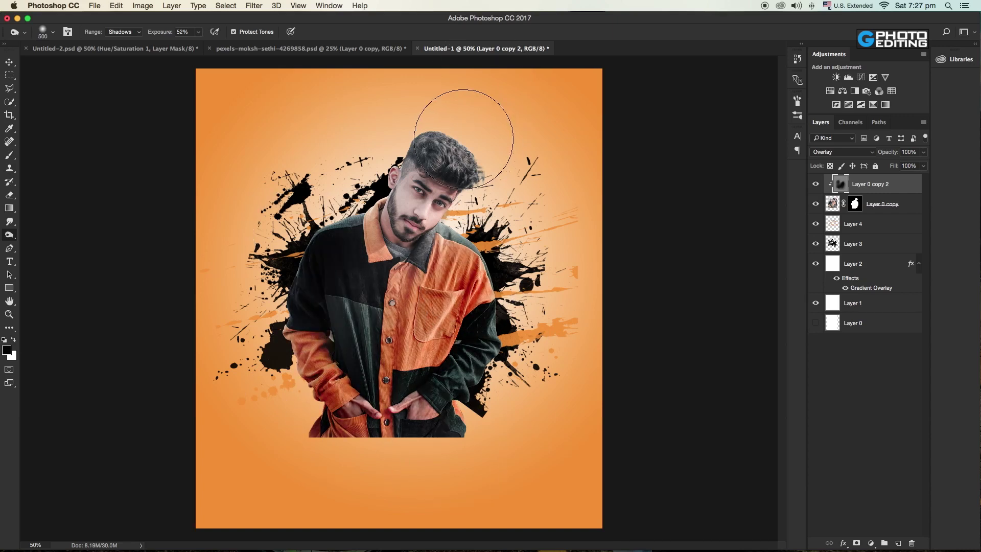
{"action": "left_click_drag", "start_coordinate": [460, 132], "coordinate": [375, 439]}
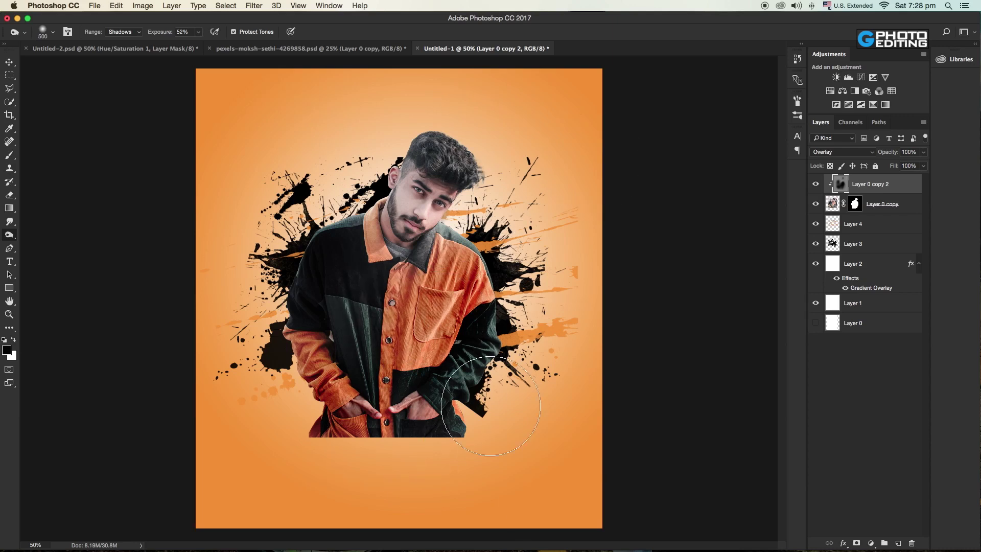
Lower the gray overlay layer's opacity to 90% and reselect Layer 0 copy.
{"action": "left_click", "coordinate": [9, 62]}
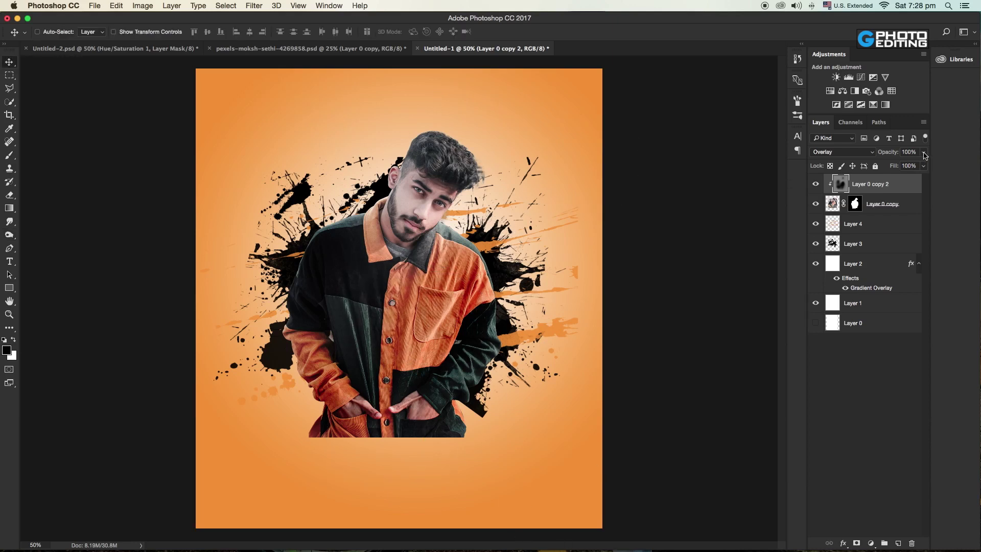
{"action": "left_click_drag", "start_coordinate": [926, 153], "coordinate": [915, 167]}
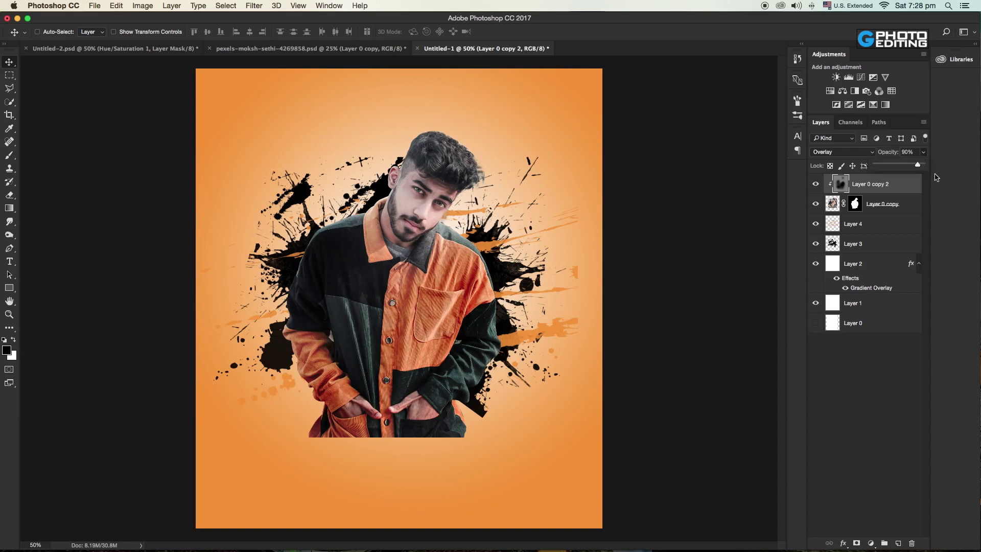
{"action": "left_click", "coordinate": [835, 206]}
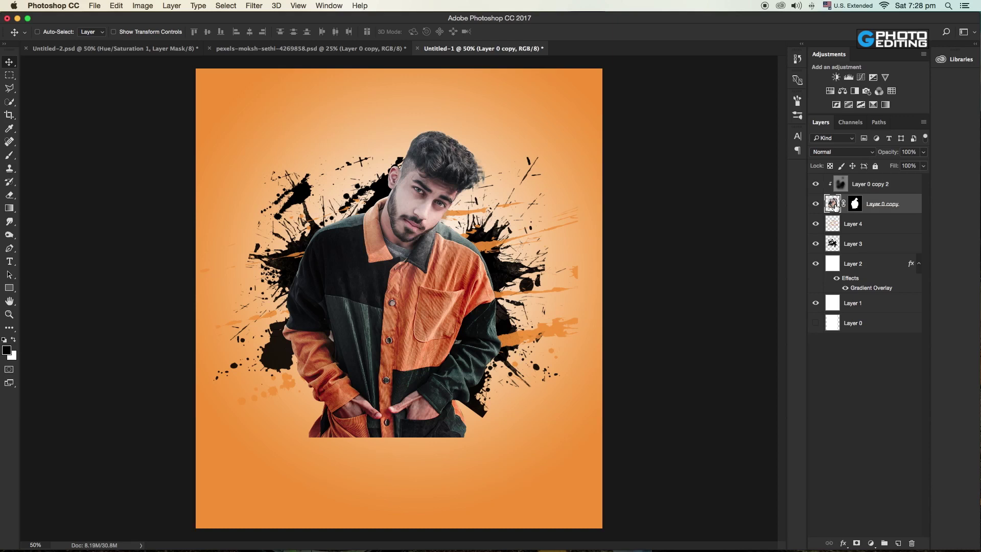
Choose the Sampled Brush 48 splatter brush at 1700 px with a rotated tip angle.
{"action": "left_click", "coordinate": [857, 206]}
{"action": "right_click", "coordinate": [10, 156]}
{"action": "left_click", "coordinate": [46, 156]}
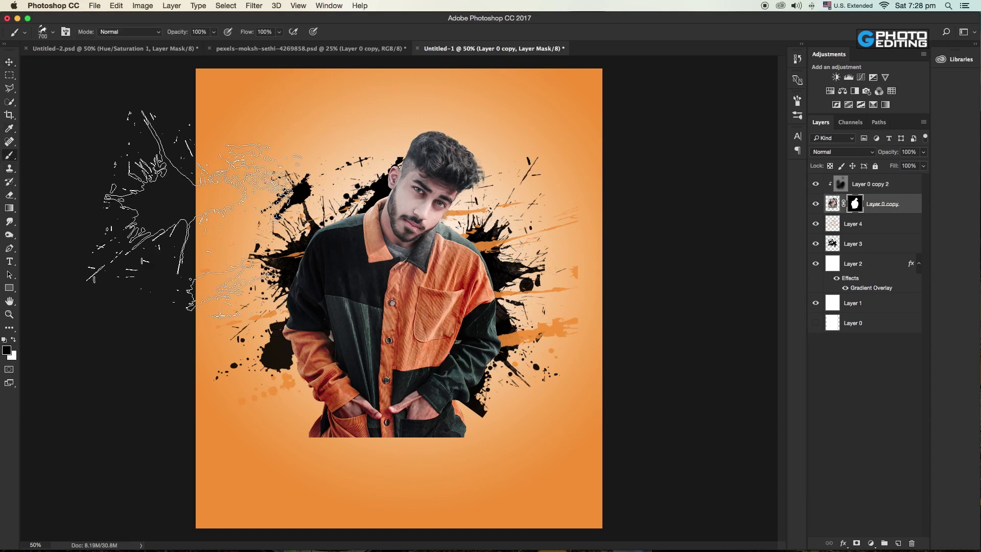
{"action": "right_click", "coordinate": [337, 266]}
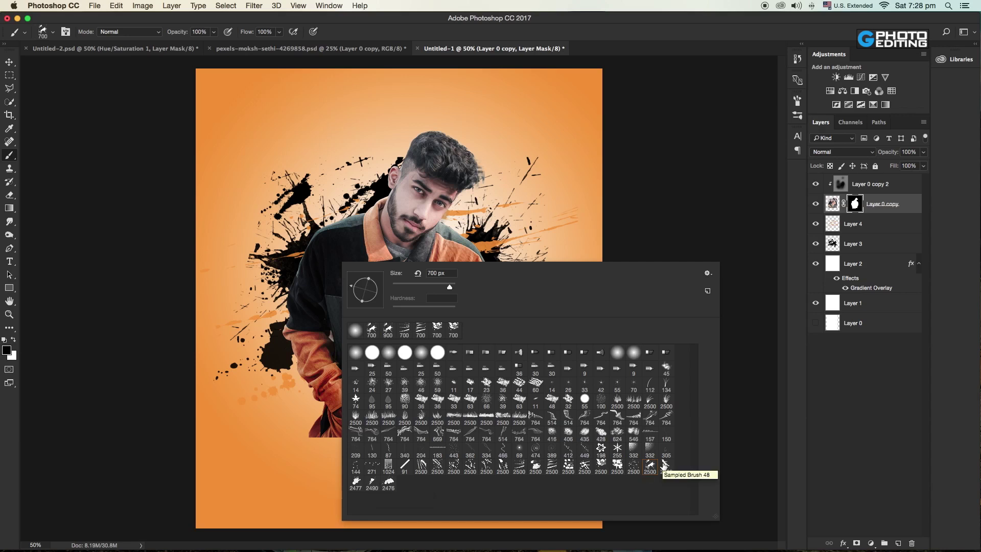
{"action": "left_click", "coordinate": [664, 465]}
{"action": "key", "text": "Return"}
{"action": "key", "text": "bracketleft"}
{"action": "key", "text": "bracketleft"}
{"action": "key", "text": "bracketleft"}
{"action": "key", "text": "bracketleft"}
{"action": "key", "text": "bracketleft"}
{"action": "key", "text": "bracketleft"}
{"action": "key", "text": "bracketleft"}
{"action": "key", "text": "bracketleft"}
{"action": "right_click", "coordinate": [427, 291]}
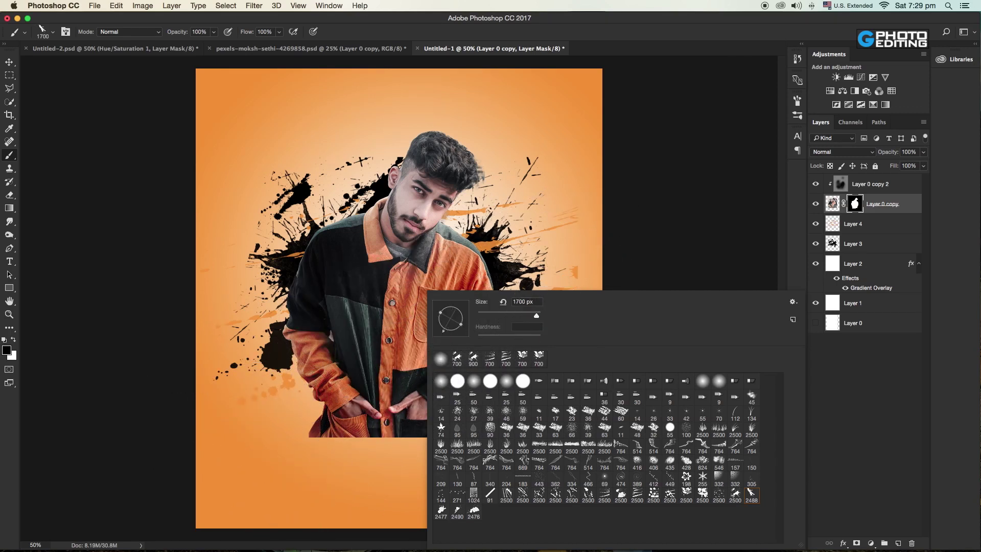
{"action": "left_click_drag", "start_coordinate": [443, 331], "coordinate": [449, 335]}
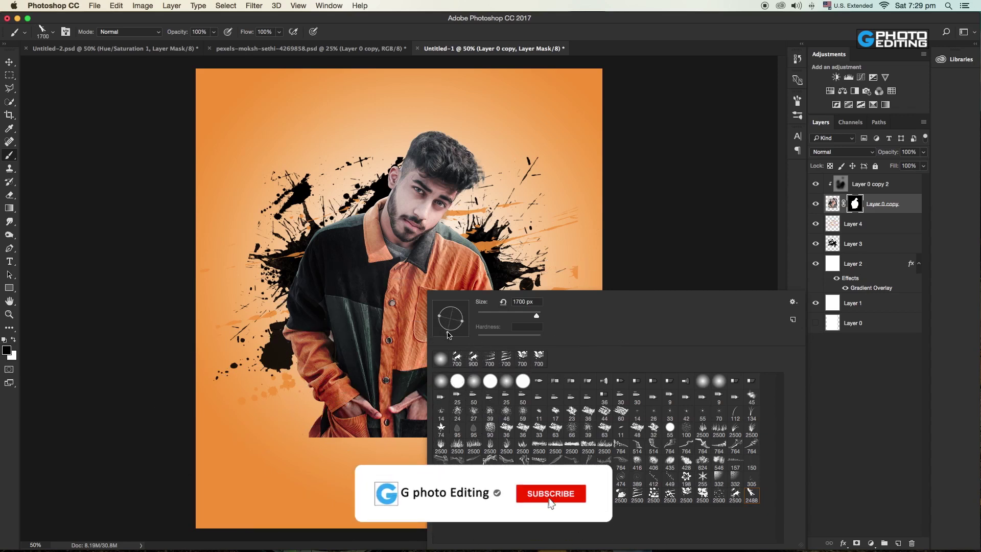
{"action": "key", "text": "Return"}
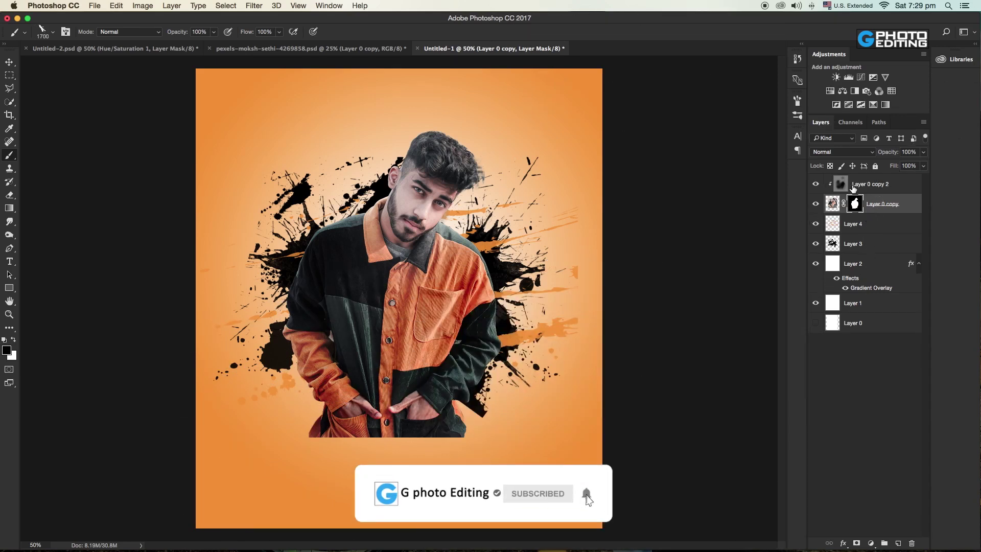
Add a new empty Layer 5 above the gray overlay layer Layer 0 copy 2.
{"action": "left_click", "coordinate": [832, 203]}
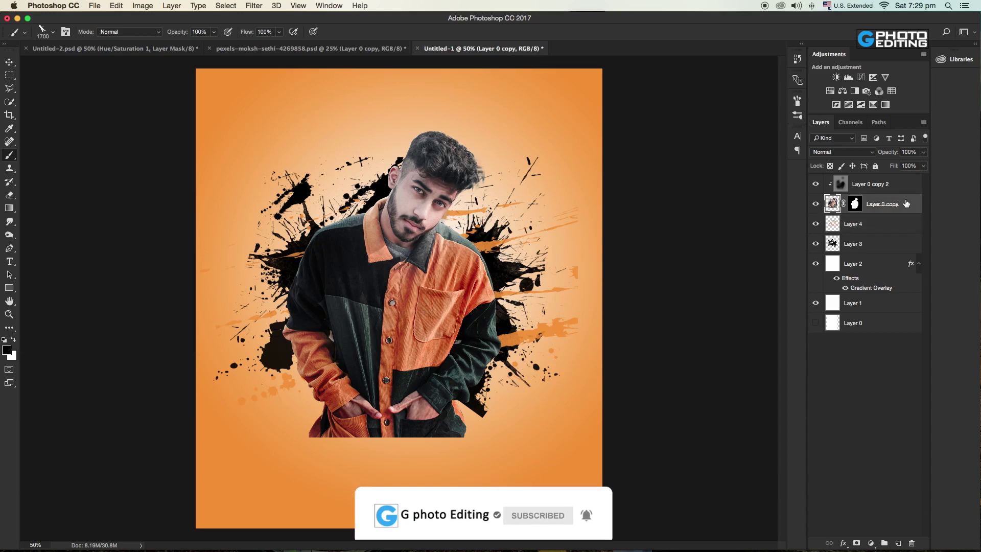
{"action": "left_click", "coordinate": [893, 189]}
{"action": "left_click", "coordinate": [885, 543]}
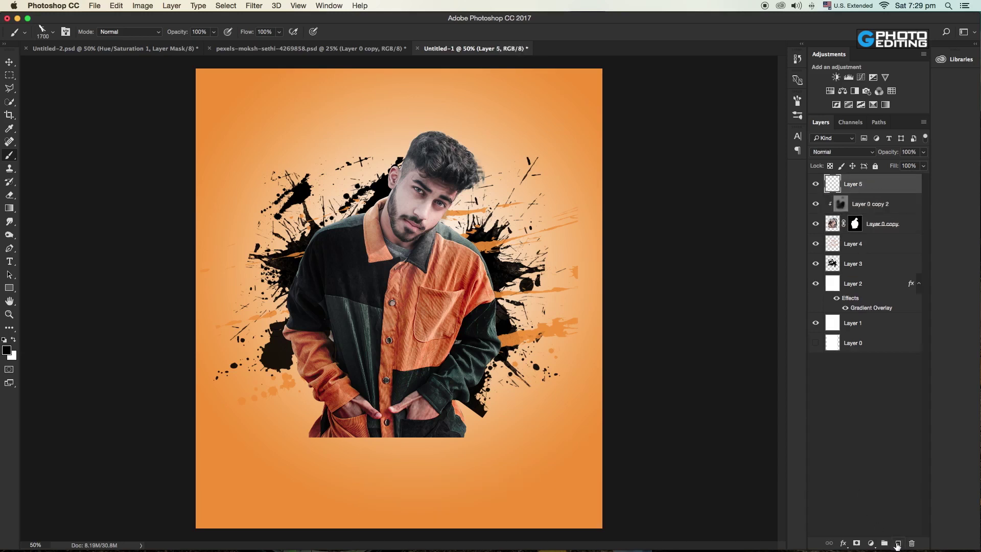
Stamp a black splatter across the man's lower body on Layer 5 and rotate it about 3°.
{"action": "key", "text": "bracketleft"}
{"action": "key", "text": "bracketleft"}
{"action": "key", "text": "bracketleft"}
{"action": "key", "text": "bracketleft"}
{"action": "key", "text": "bracketleft"}
{"action": "left_click", "coordinate": [368, 448]}
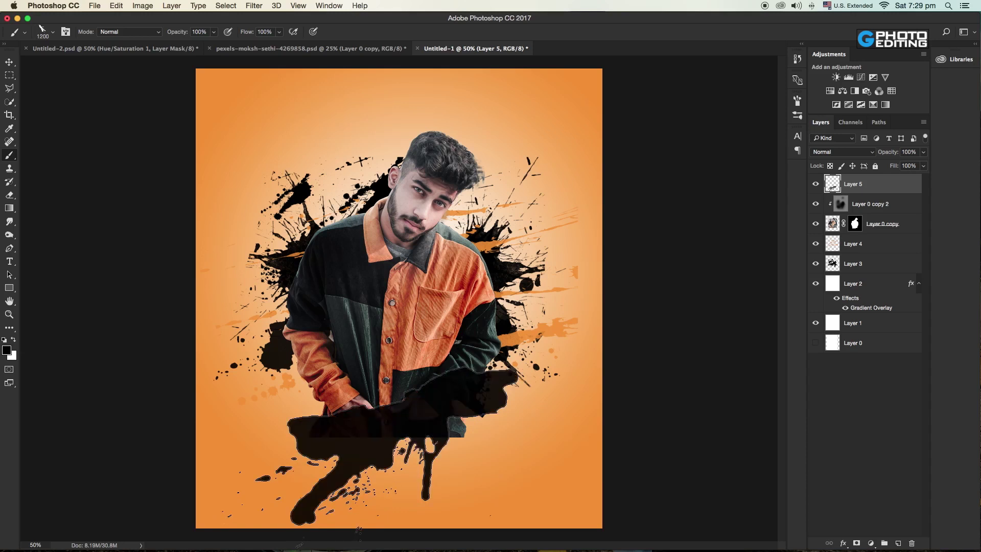
{"action": "left_click", "coordinate": [8, 61]}
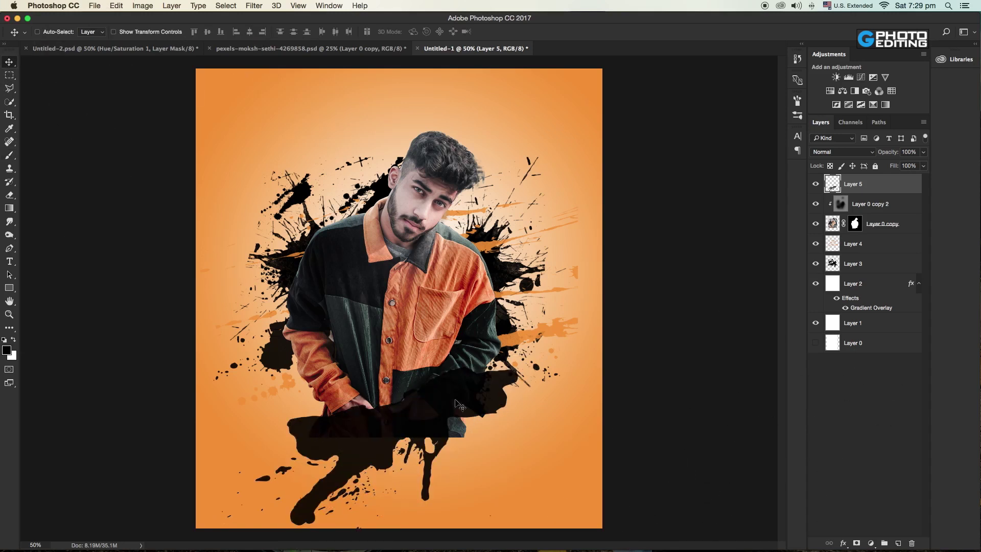
{"action": "key", "text": "ctrl+t"}
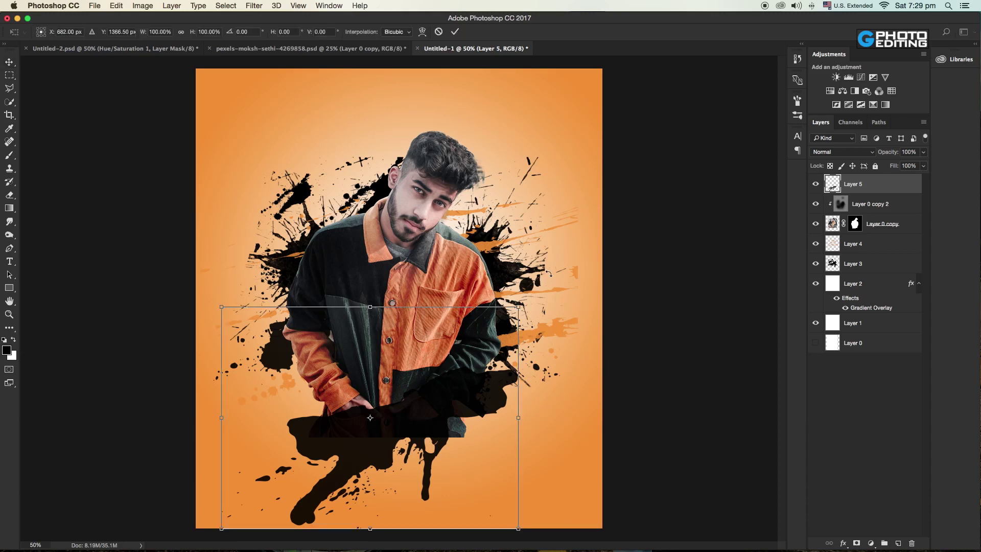
{"action": "left_click_drag", "start_coordinate": [550, 274], "coordinate": [556, 281]}
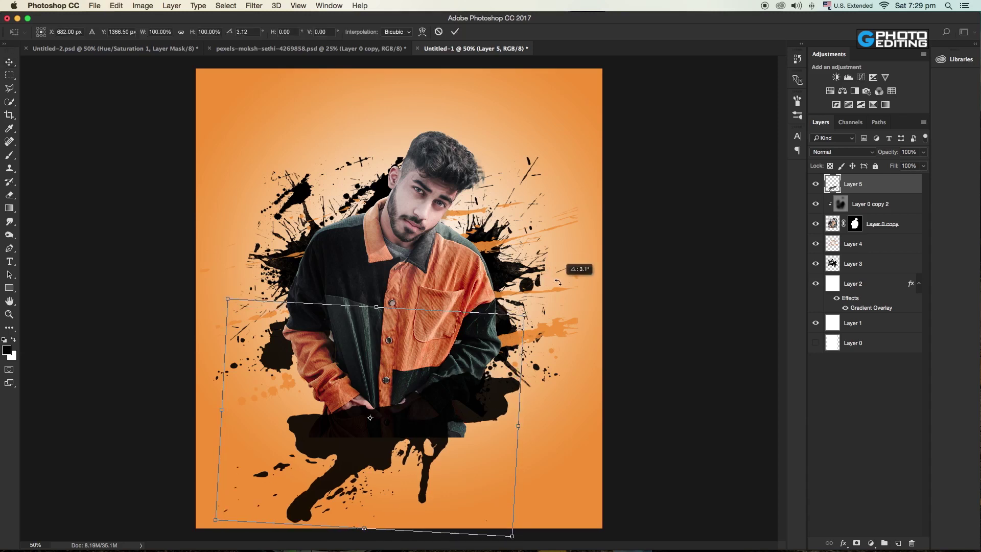
{"action": "key", "text": "Return"}
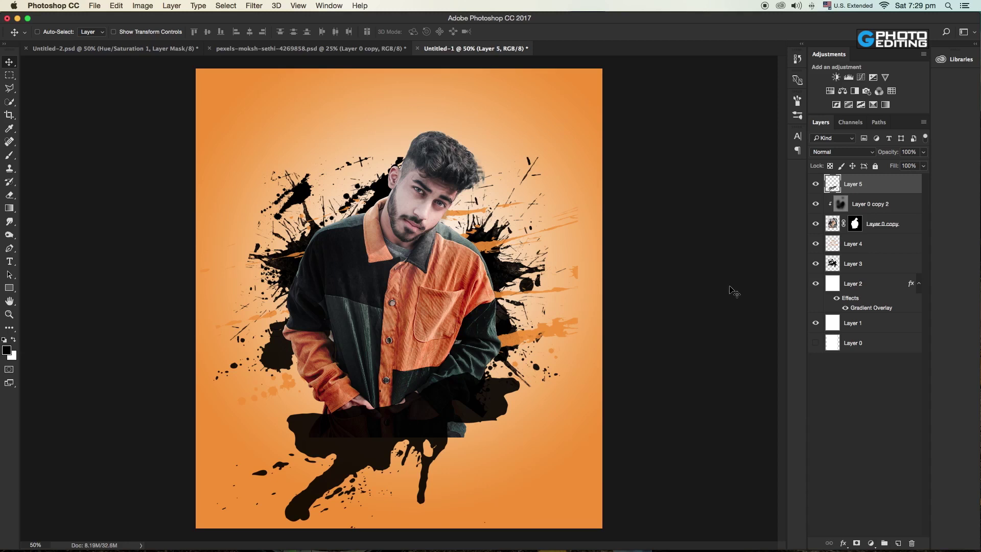
{"action": "left_click", "coordinate": [902, 207]}
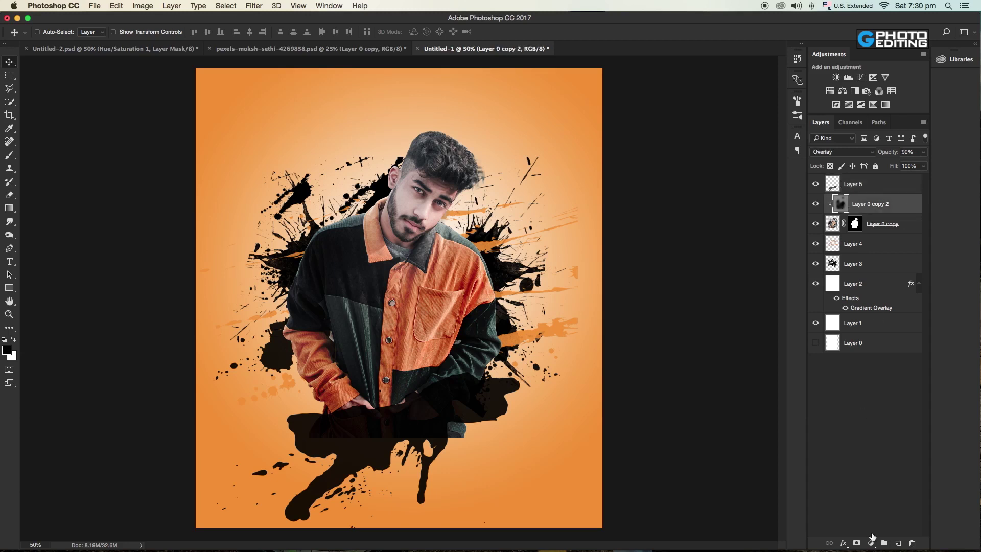
Add a Brightness/Contrast layer clipped to the man (contrast 19, brightness -3), then a Color Lookup layer.
{"action": "left_click", "coordinate": [871, 542]}
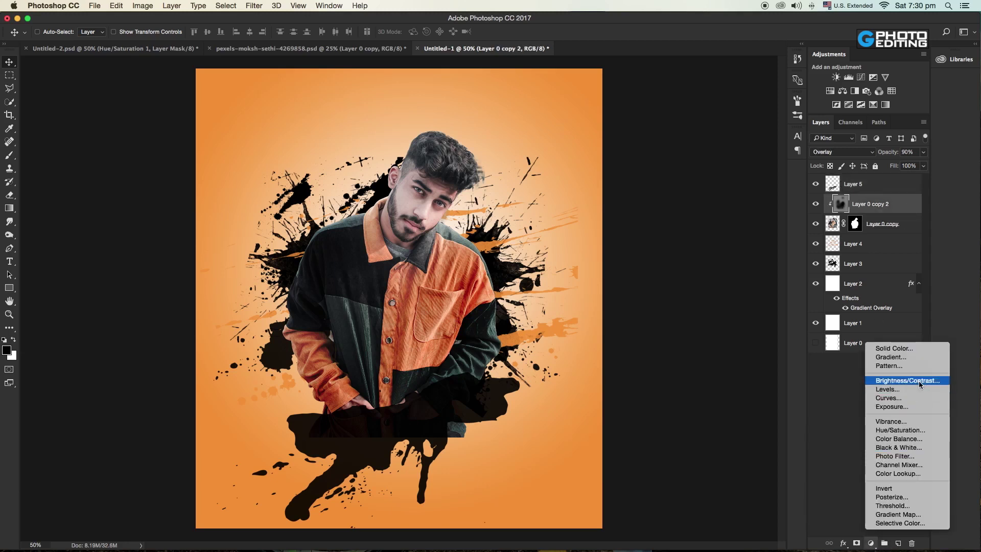
{"action": "left_click", "coordinate": [907, 380]}
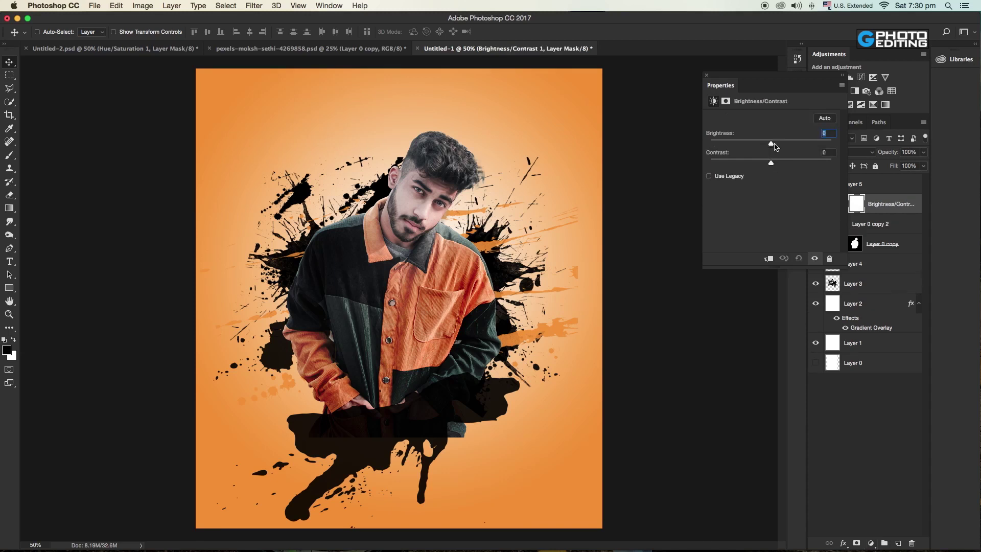
{"action": "left_click_drag", "start_coordinate": [771, 162], "coordinate": [780, 162]}
{"action": "left_click", "coordinate": [768, 259]}
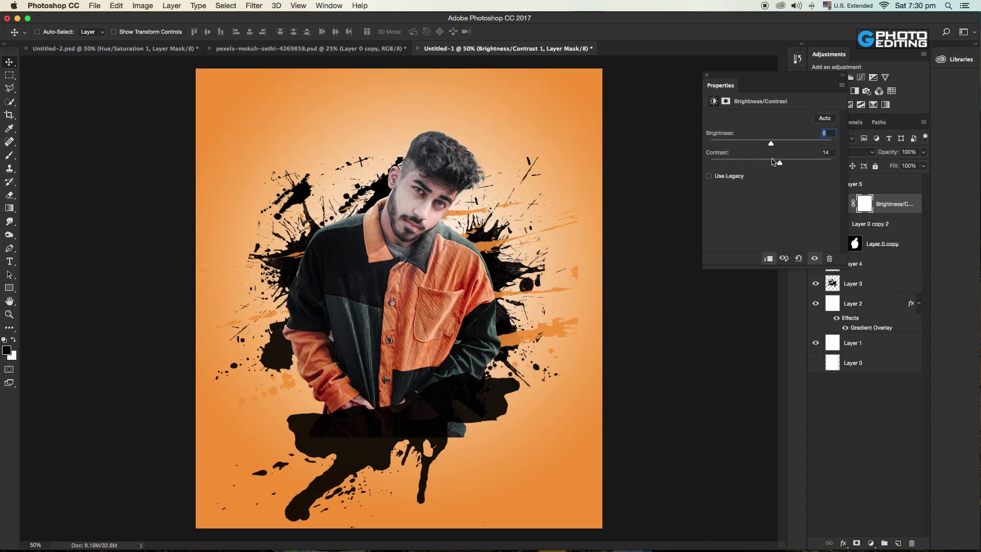
{"action": "left_click_drag", "start_coordinate": [790, 165], "coordinate": [774, 144]}
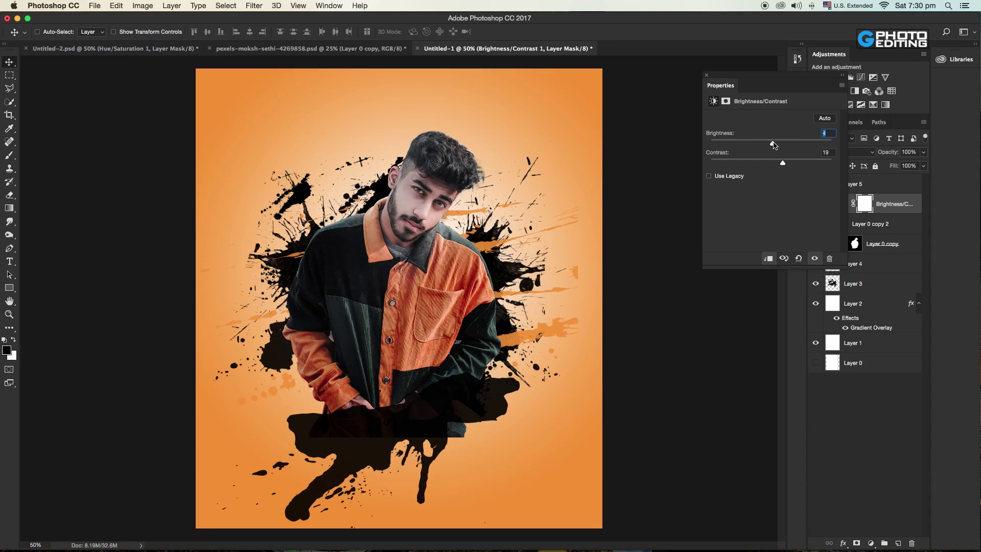
{"action": "left_click_drag", "start_coordinate": [774, 145], "coordinate": [782, 145]}
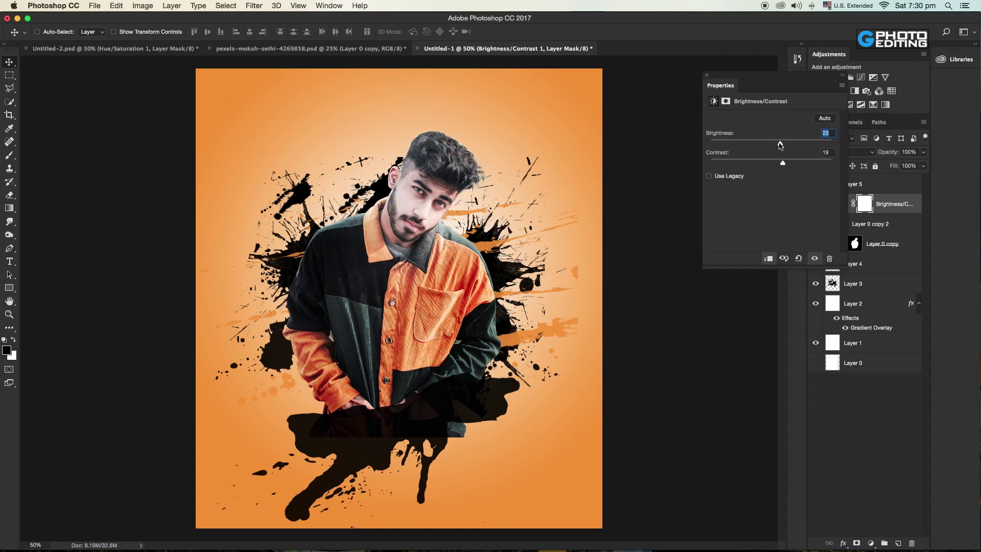
{"action": "left_click_drag", "start_coordinate": [778, 146], "coordinate": [776, 145]}
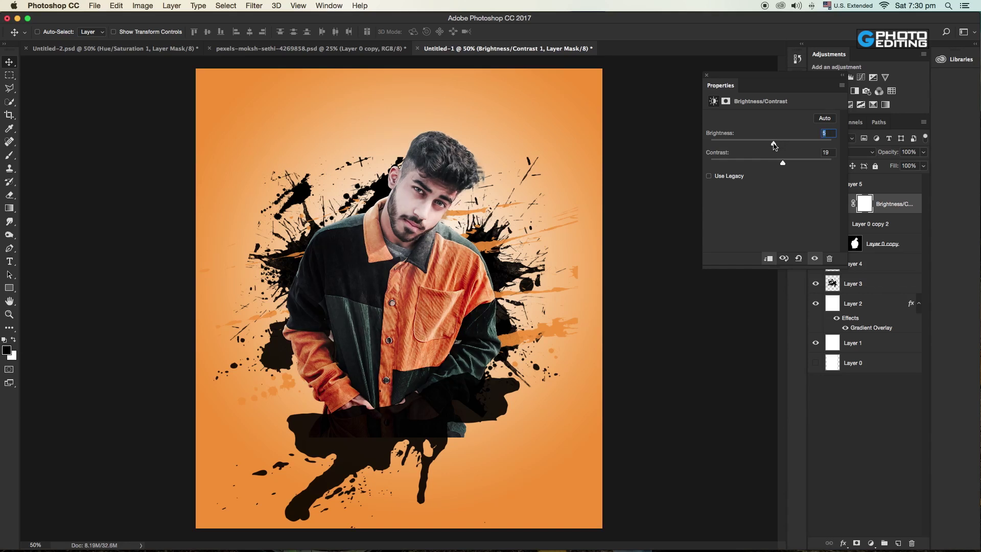
{"action": "left_click_drag", "start_coordinate": [772, 147], "coordinate": [771, 145]}
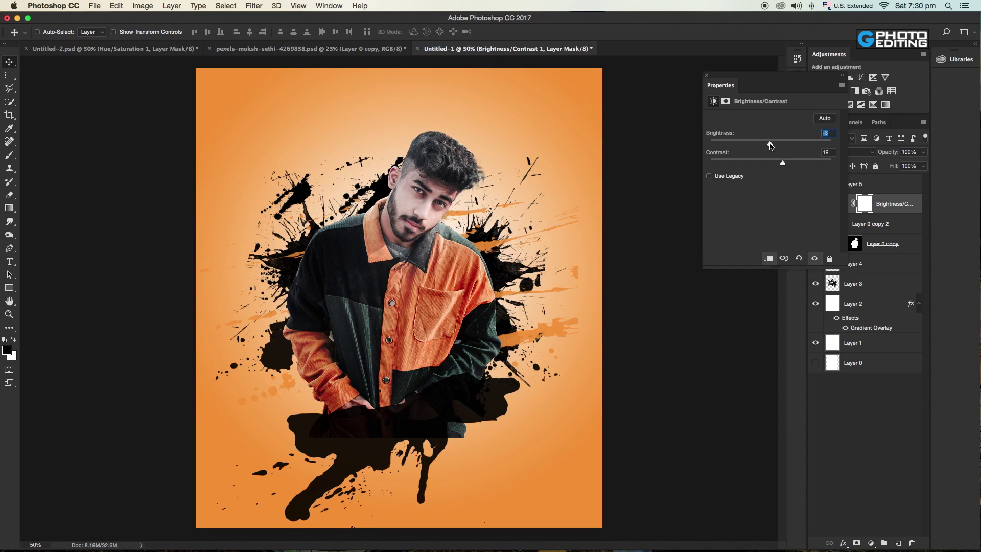
{"action": "left_click", "coordinate": [870, 543]}
{"action": "left_click", "coordinate": [899, 474]}
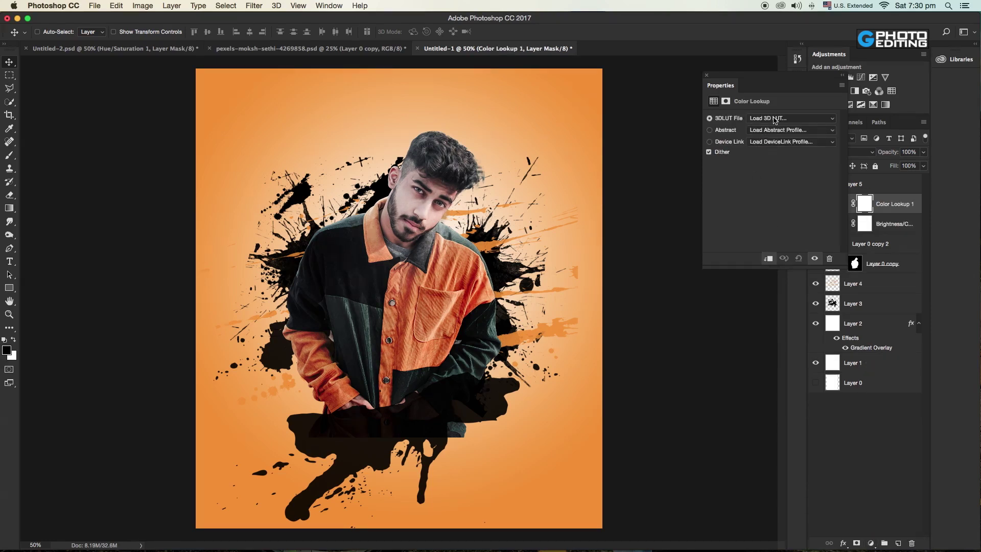
Load the TealOrangePlusContrast 3D LUT and lower the lookup layer to 55% opacity.
{"action": "left_click", "coordinate": [774, 119]}
{"action": "left_click", "coordinate": [779, 380]}
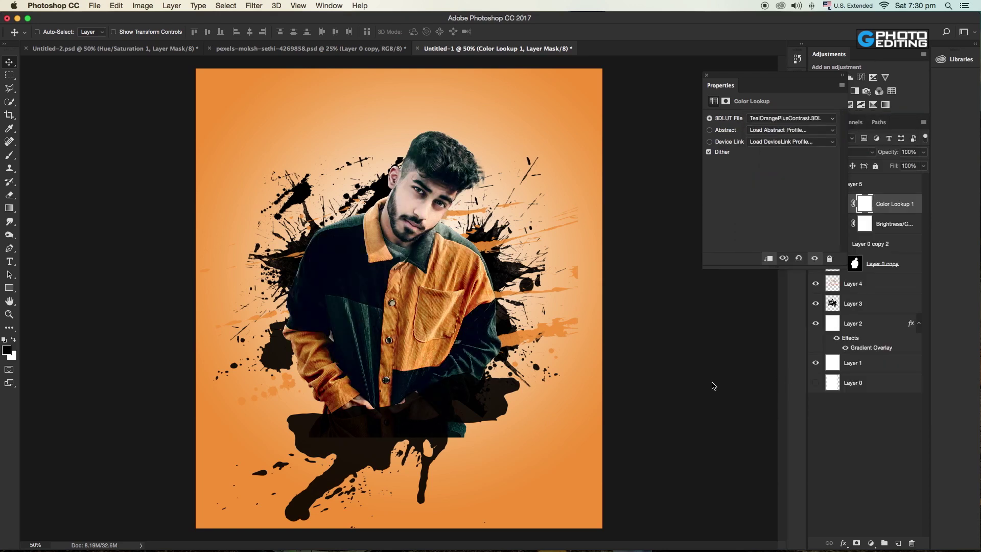
{"action": "left_click", "coordinate": [923, 165]}
{"action": "left_click_drag", "start_coordinate": [913, 167], "coordinate": [905, 166]}
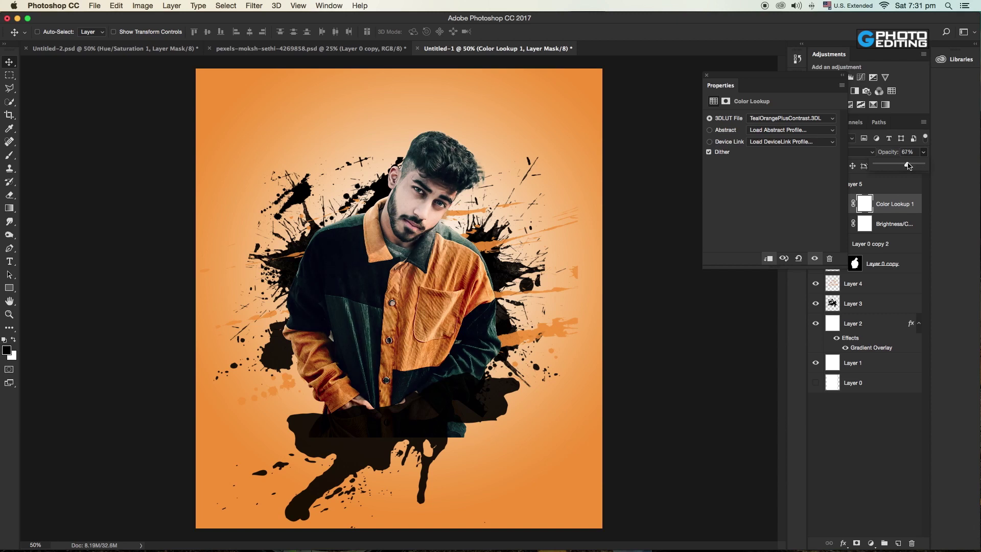
{"action": "left_click_drag", "start_coordinate": [909, 165], "coordinate": [899, 166]}
{"action": "left_click", "coordinate": [707, 76]}
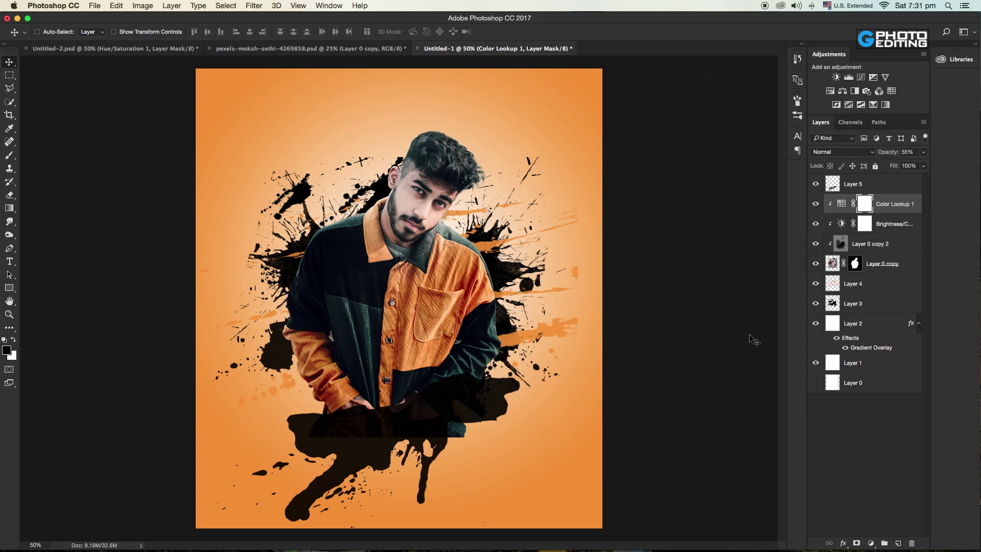
Duplicate the Layer 5 splatter and select both splatter layers.
{"action": "left_click", "coordinate": [876, 187]}
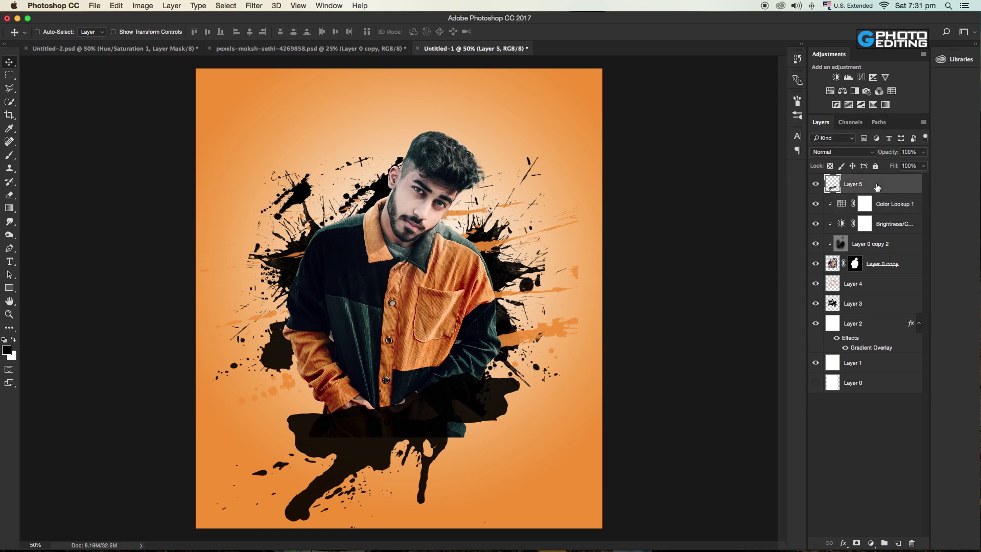
{"action": "key", "text": "ctrl+j"}
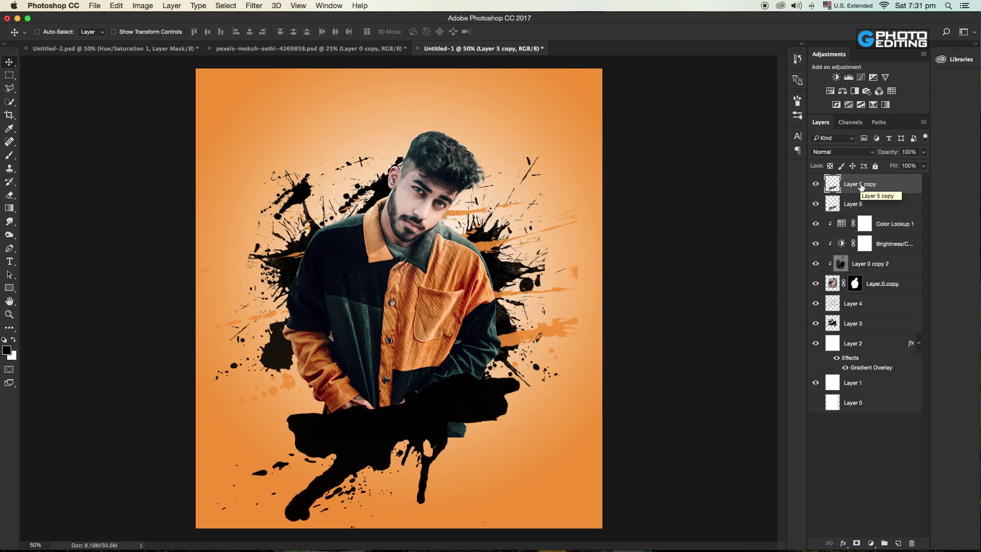
{"action": "left_click", "coordinate": [858, 203], "text": "shift"}
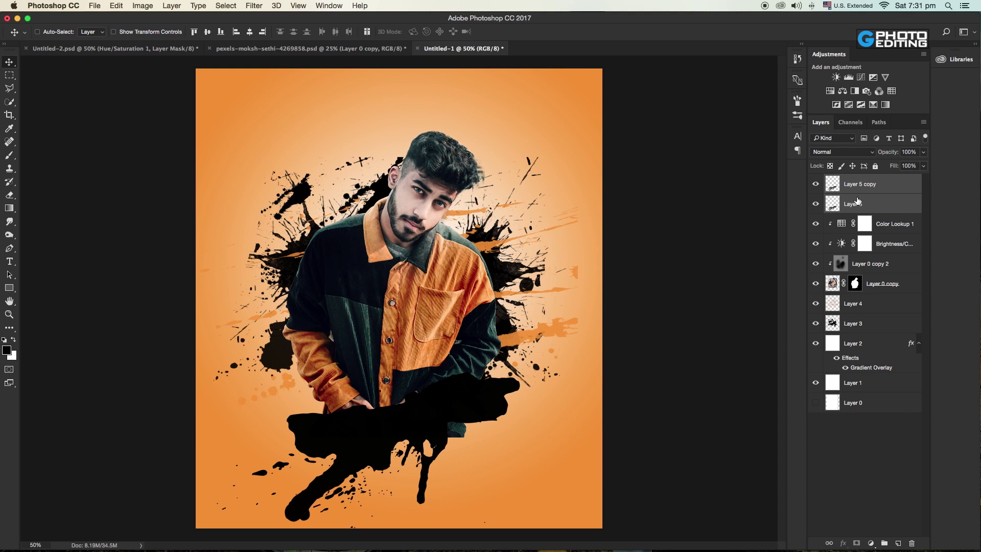
Merge the two splatter layers and type 'Gphoto' over the bottom splatter.
{"action": "right_click", "coordinate": [858, 201]}
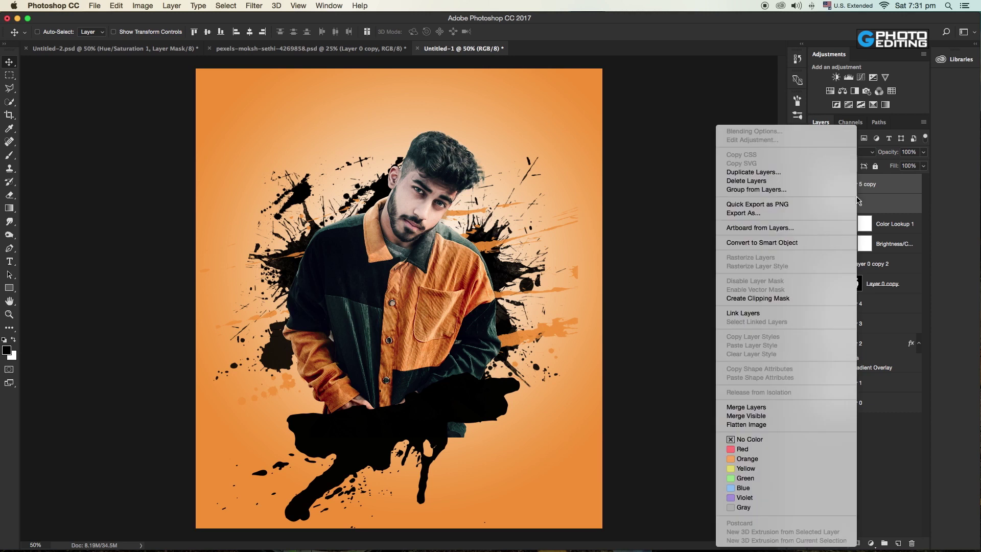
{"action": "left_click", "coordinate": [772, 408]}
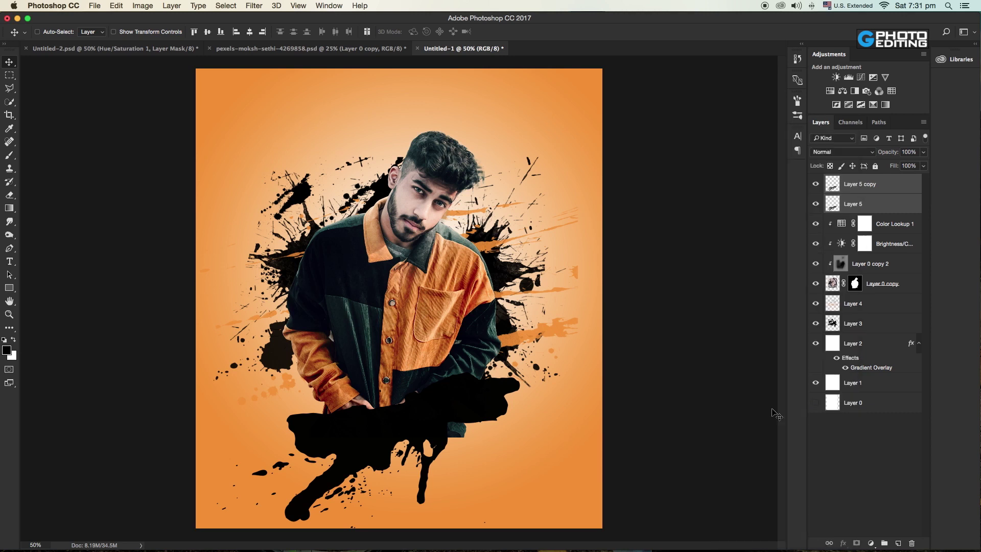
{"action": "left_click", "coordinate": [9, 262]}
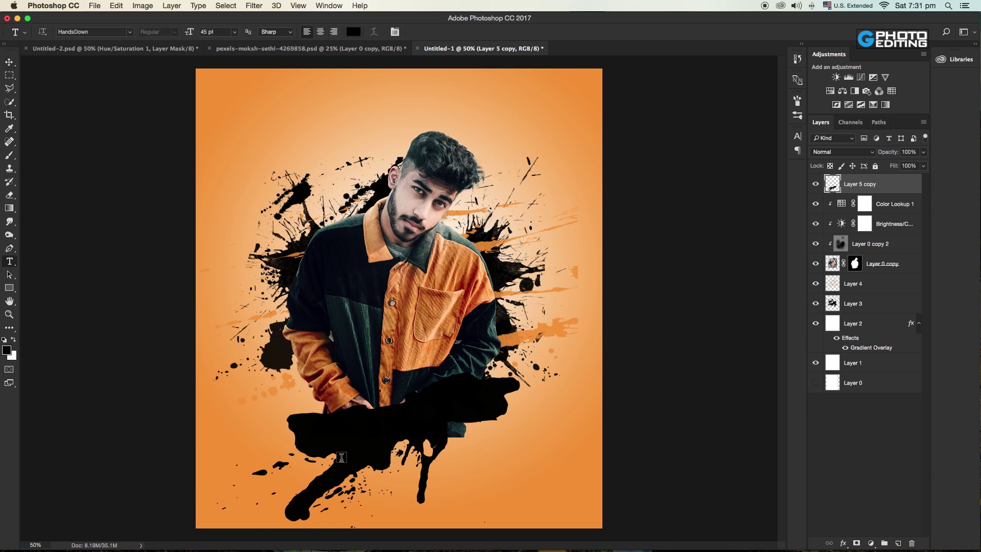
{"action": "left_click", "coordinate": [329, 428]}
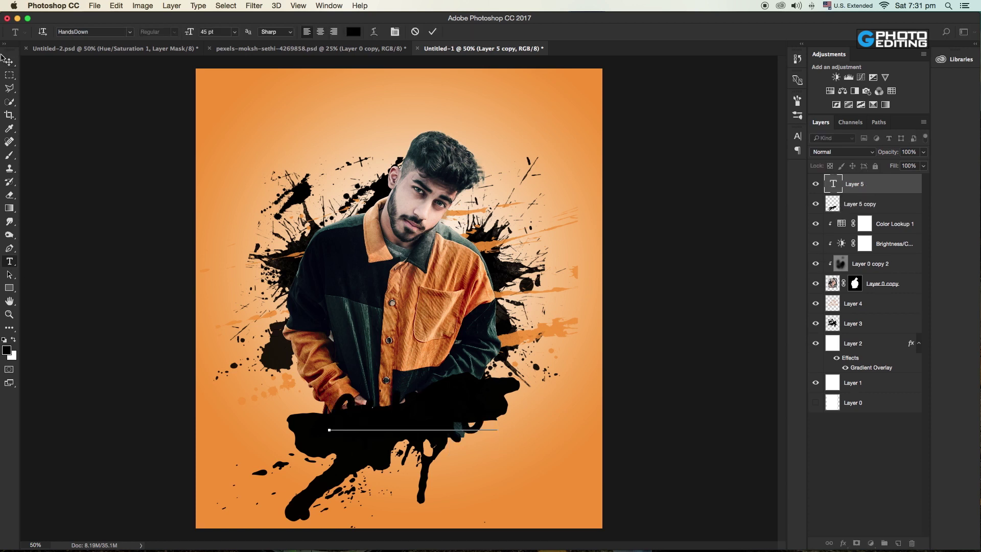
{"action": "left_click", "coordinate": [9, 61]}
Style the text white (ffffff), HandsDown 45 pt, in All Caps.
{"action": "left_click", "coordinate": [797, 135]}
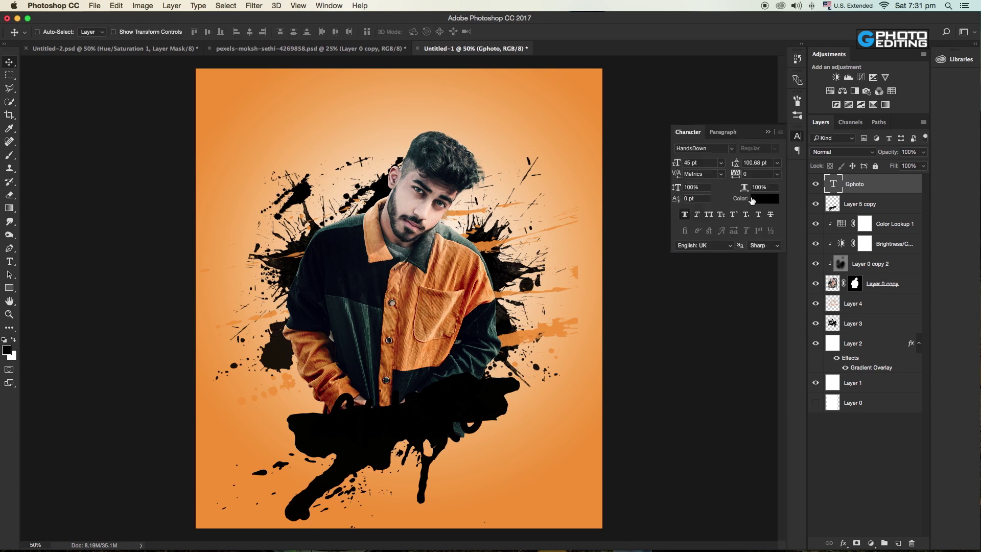
{"action": "left_click", "coordinate": [754, 198]}
{"action": "type", "text": "ffffff"}
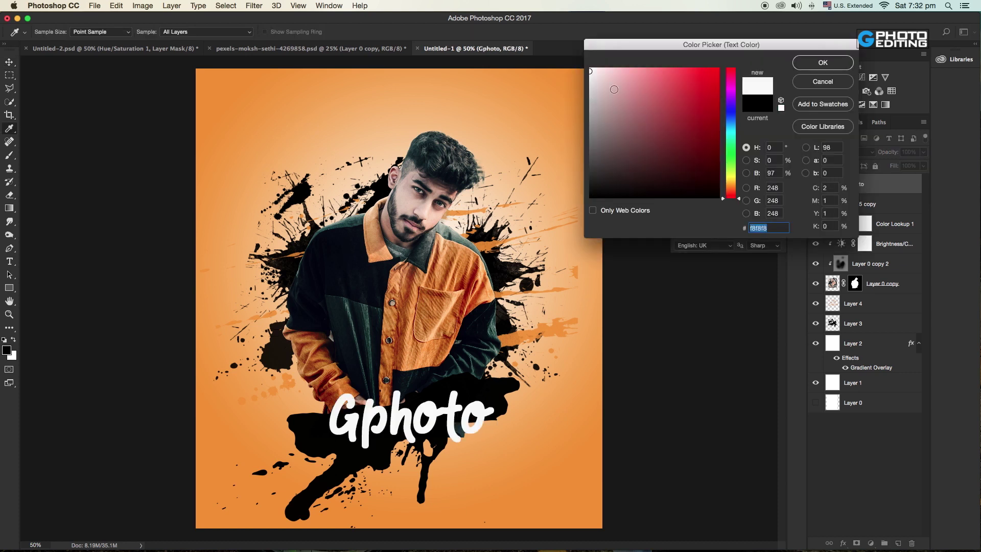
{"action": "key", "text": "Return"}
{"action": "left_click", "coordinate": [709, 214]}
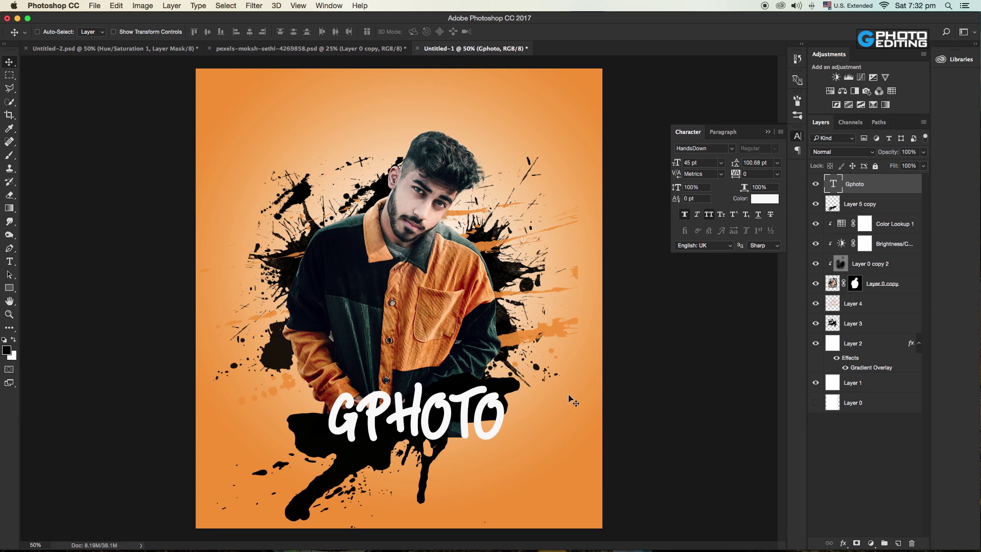
Move GPHOTO onto the splatter, tilt it a few degrees, and drag a copy above it.
{"action": "right_click", "coordinate": [411, 415]}
{"action": "left_click", "coordinate": [431, 415]}
{"action": "left_click_drag", "start_coordinate": [411, 415], "coordinate": [392, 422]}
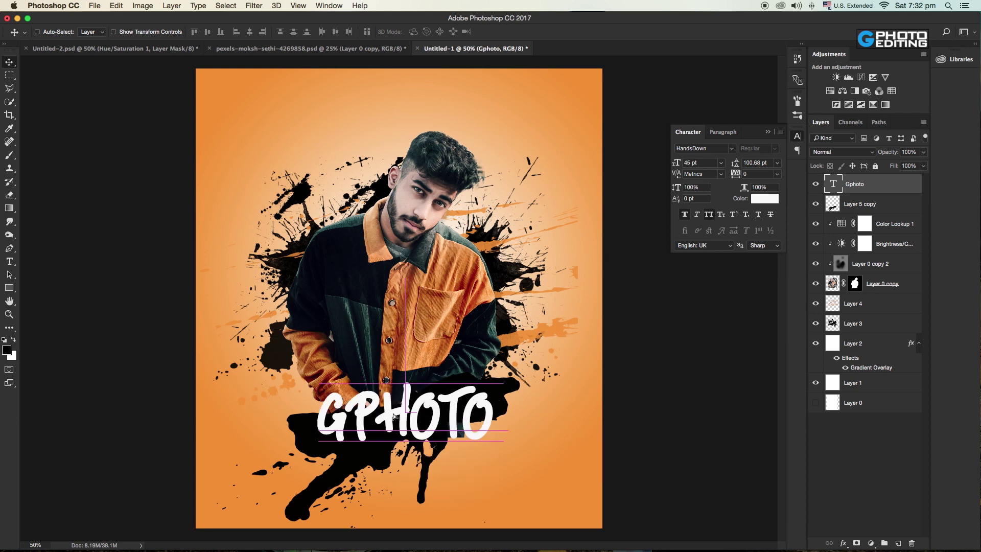
{"action": "key", "text": "ctrl+t"}
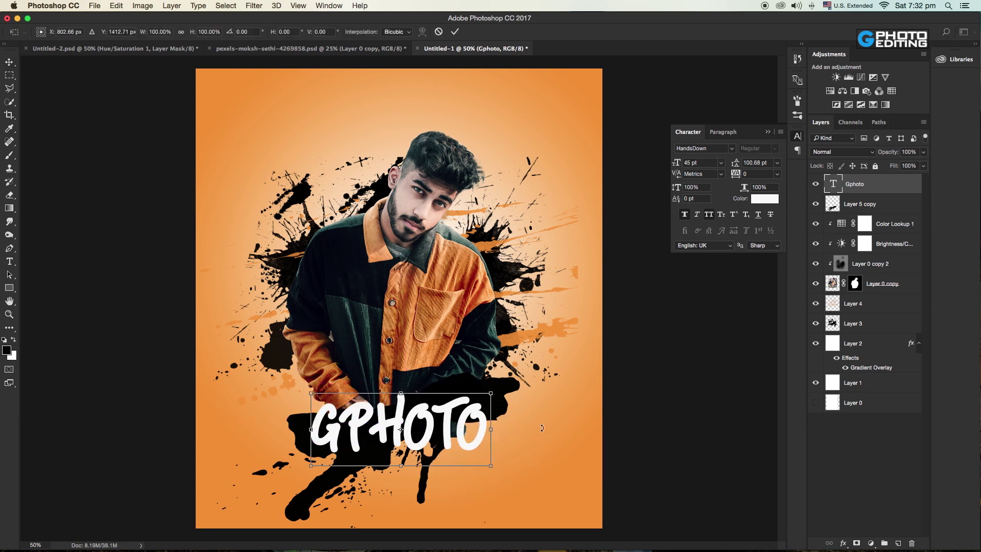
{"action": "left_click_drag", "start_coordinate": [542, 422], "coordinate": [543, 415]}
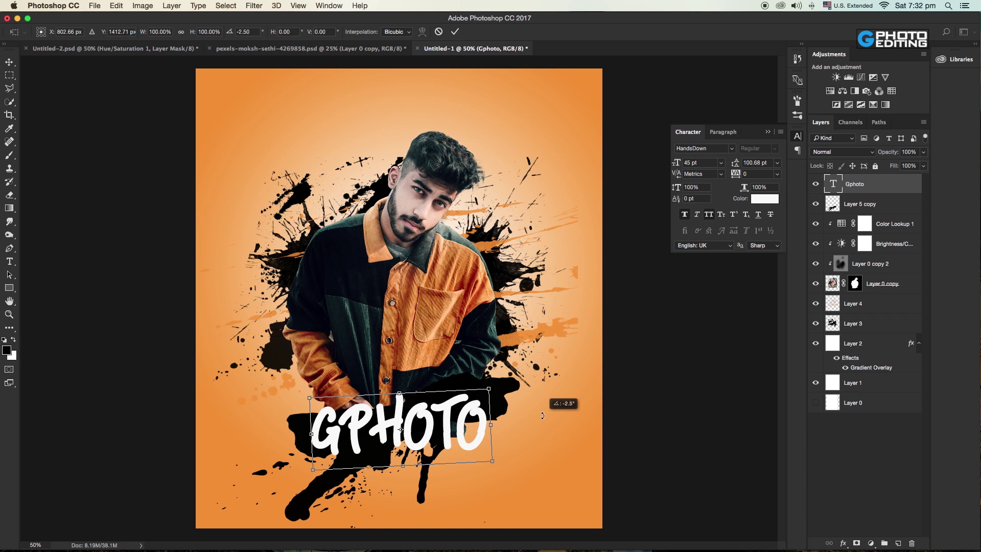
{"action": "key", "text": "Return"}
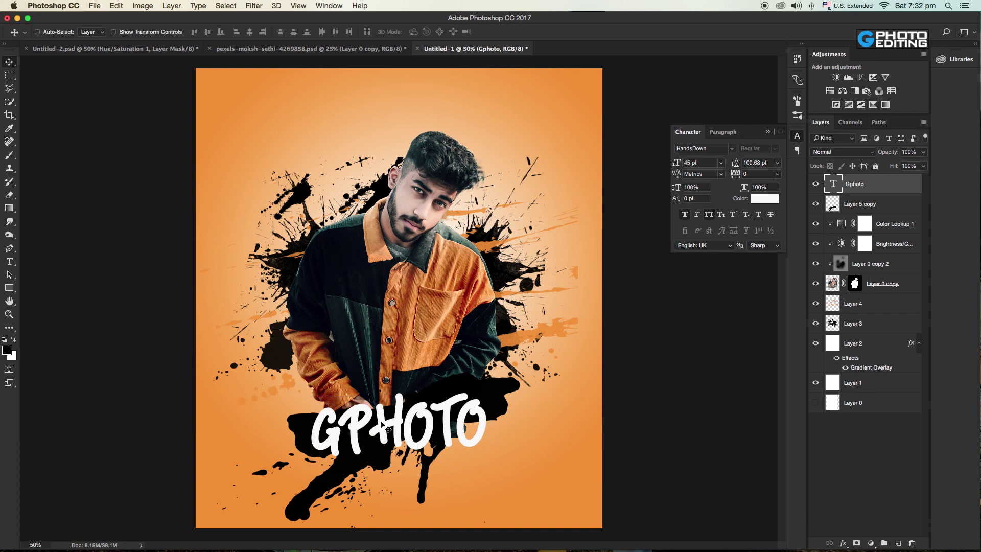
{"action": "left_click_drag", "start_coordinate": [383, 425], "coordinate": [381, 362]}
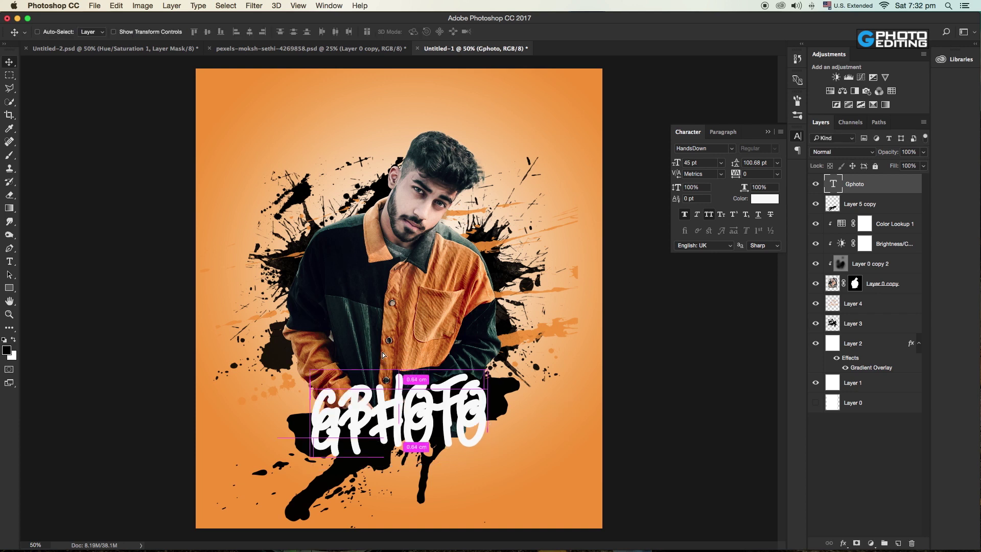
Retype the upper copy as EDITING at 25 pt, without Faux Bold or All Caps.
{"action": "key", "text": "t"}
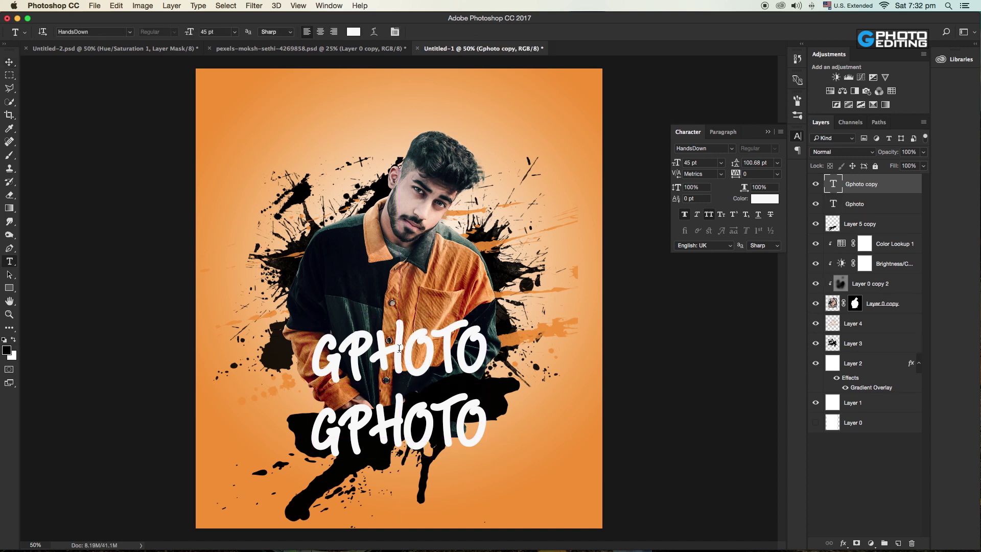
{"action": "double_click", "coordinate": [399, 349]}
{"action": "type", "text": "EDI"}
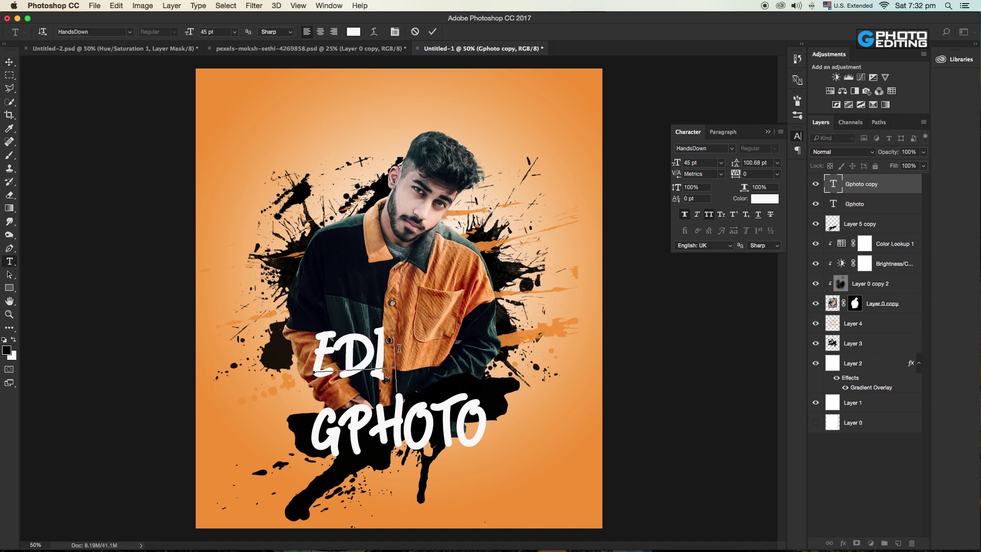
{"action": "type", "text": "TING"}
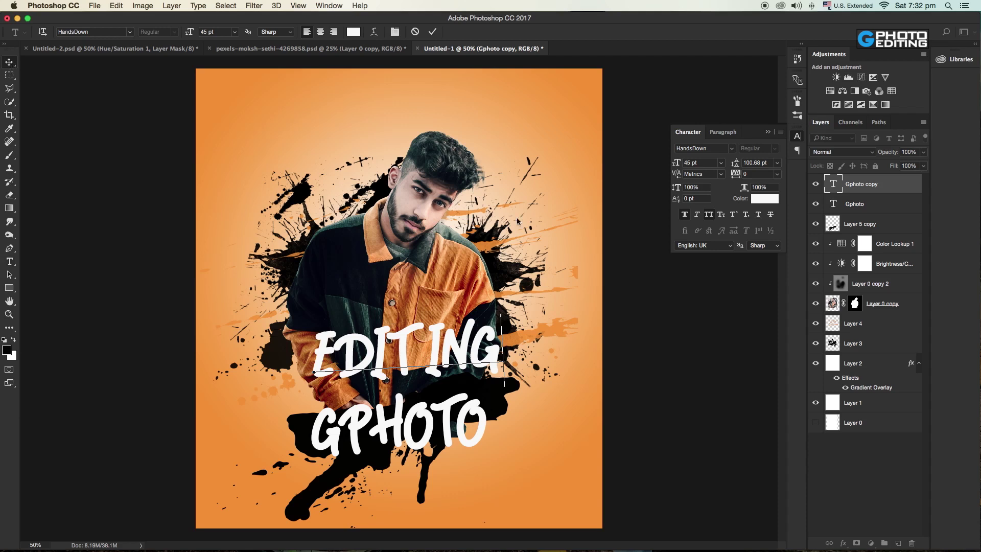
{"action": "left_click", "coordinate": [9, 62]}
{"action": "left_click", "coordinate": [685, 215]}
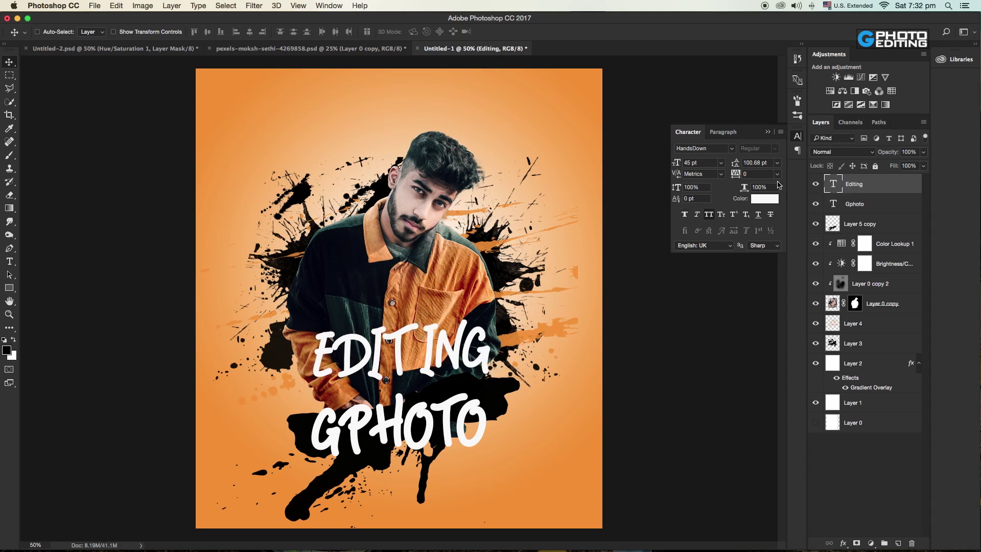
{"action": "left_click", "coordinate": [690, 162]}
{"action": "type", "text": "25"}
{"action": "key", "text": "Return"}
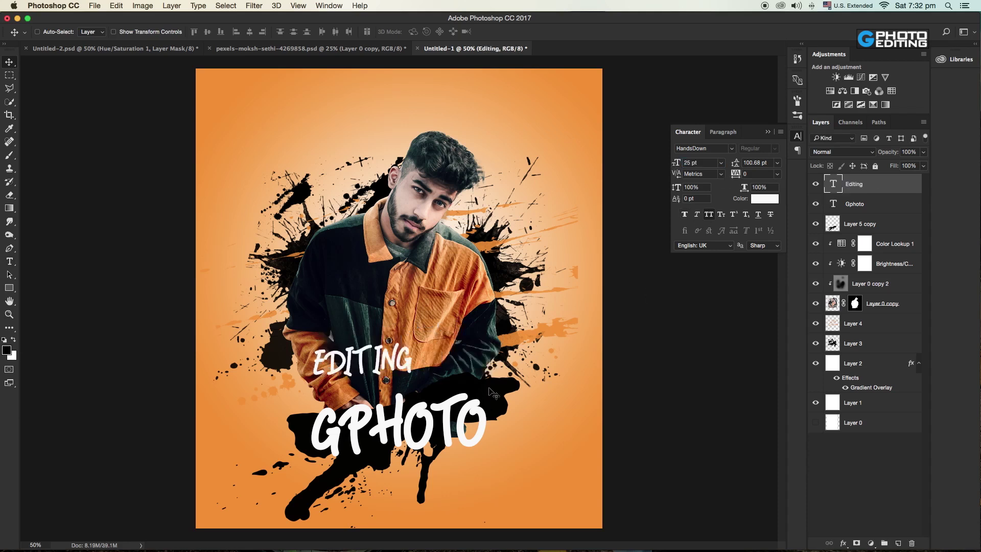
{"action": "left_click_drag", "start_coordinate": [423, 372], "coordinate": [434, 375]}
{"action": "left_click", "coordinate": [708, 215]}
Scale Editing to about 58%, tilt it just above GPHOTO, and set tracking to 50.
{"action": "key", "text": "ctrl+t"}
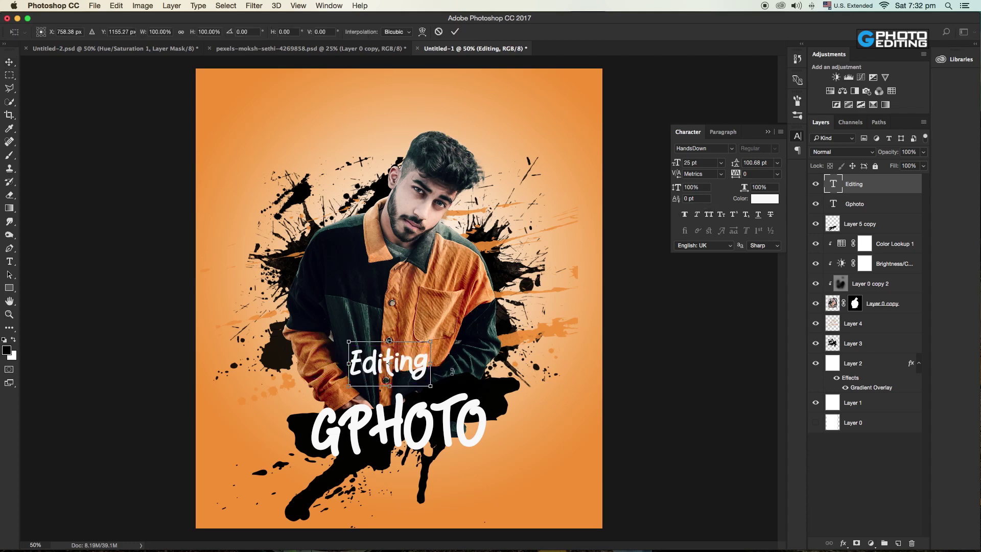
{"action": "left_click_drag", "start_coordinate": [431, 341], "coordinate": [423, 372]}
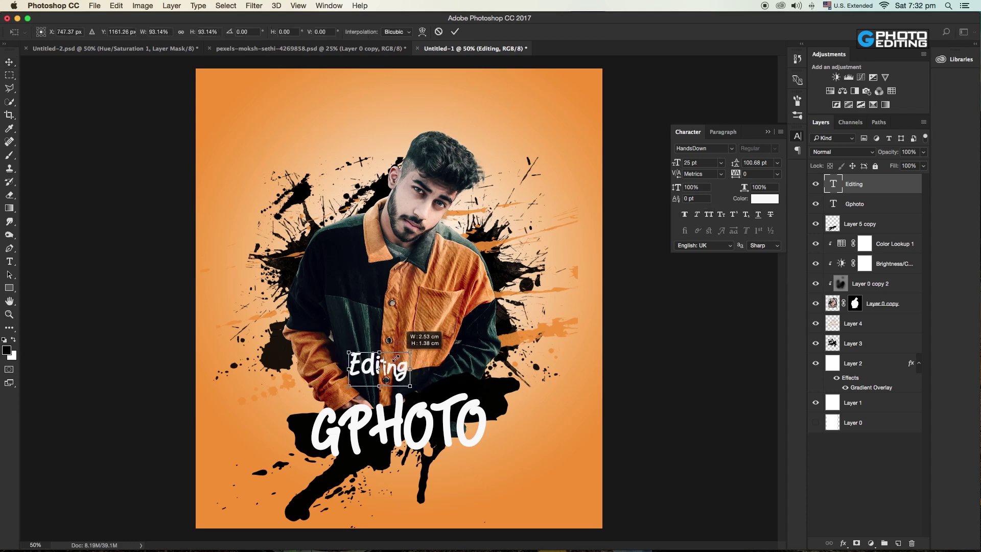
{"action": "left_click_drag", "start_coordinate": [423, 371], "coordinate": [441, 396]}
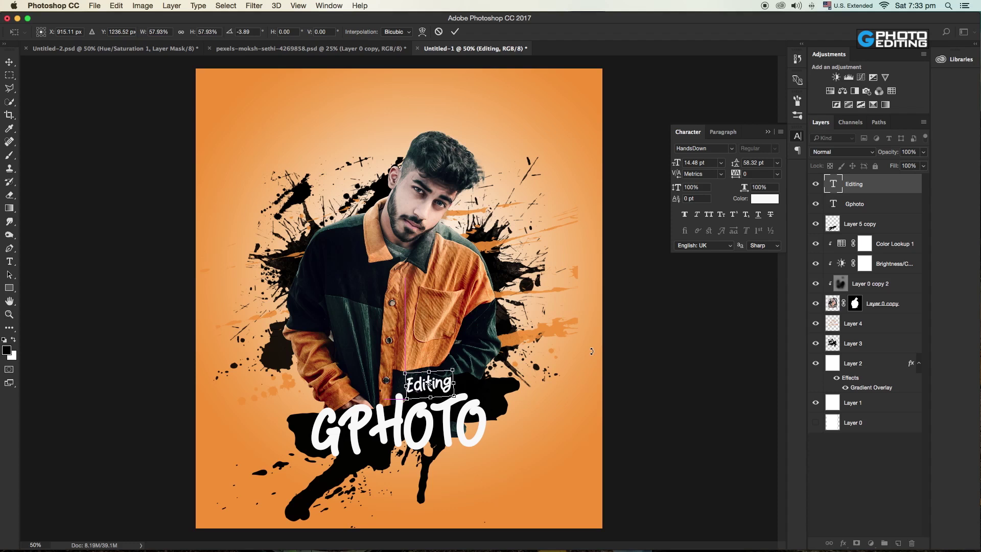
{"action": "key", "text": "Return"}
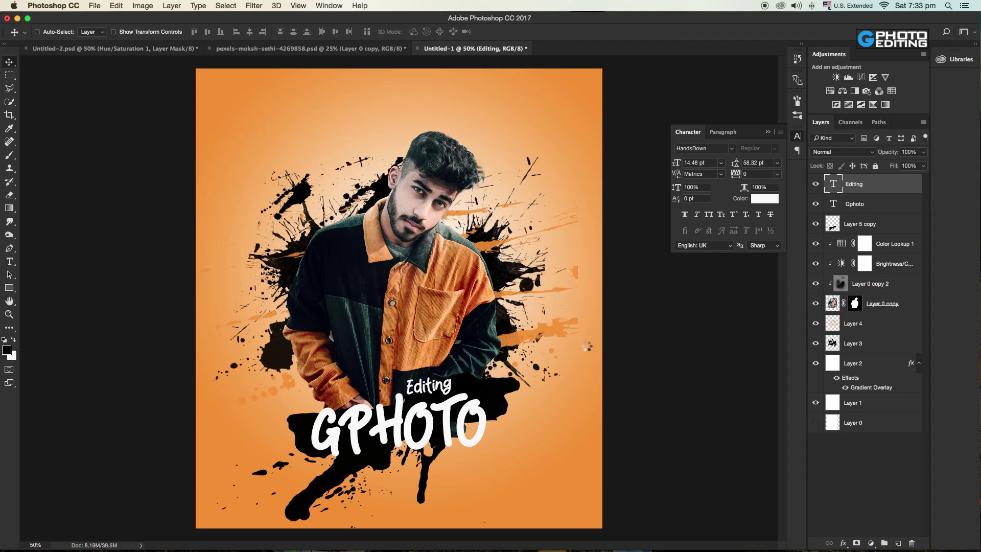
{"action": "left_click", "coordinate": [779, 177]}
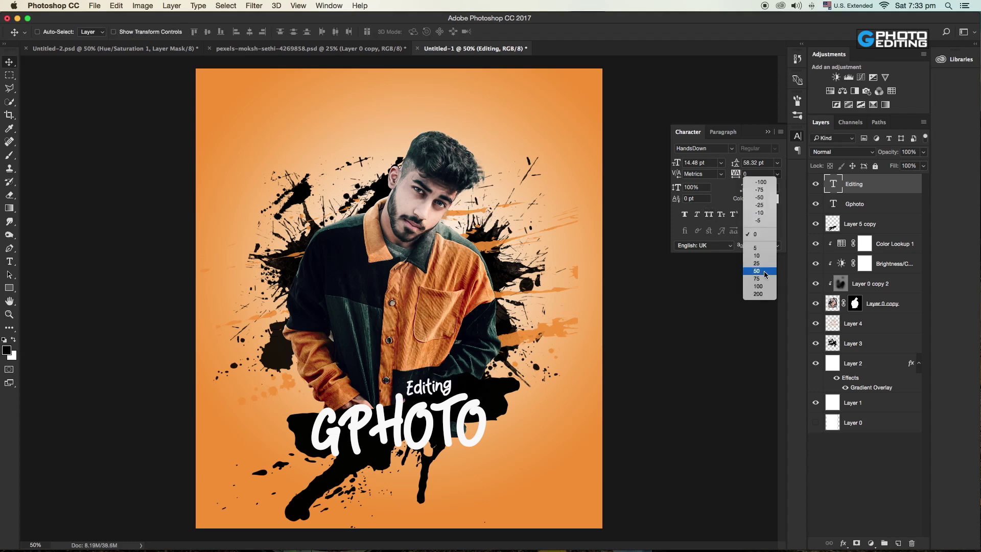
{"action": "left_click", "coordinate": [765, 271]}
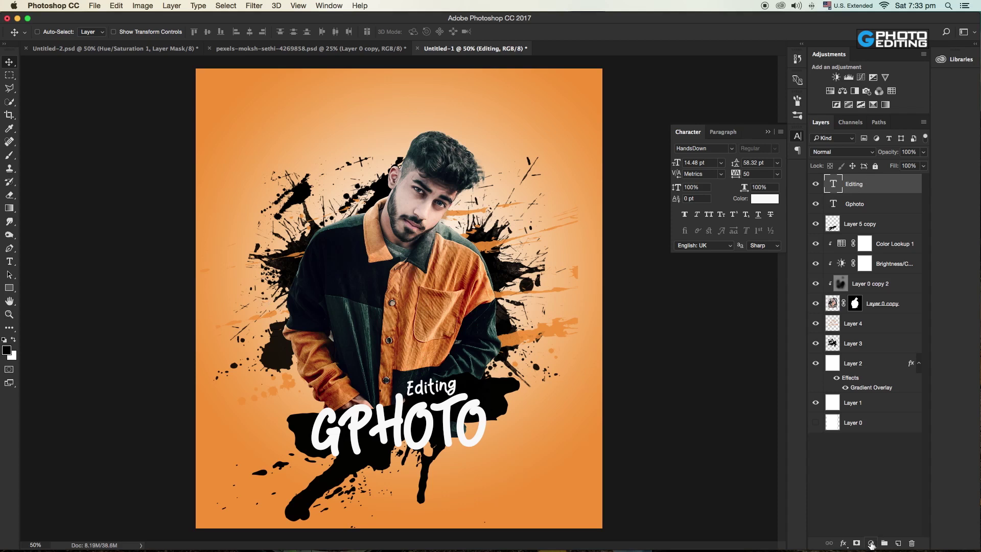
{"action": "left_click", "coordinate": [870, 543]}
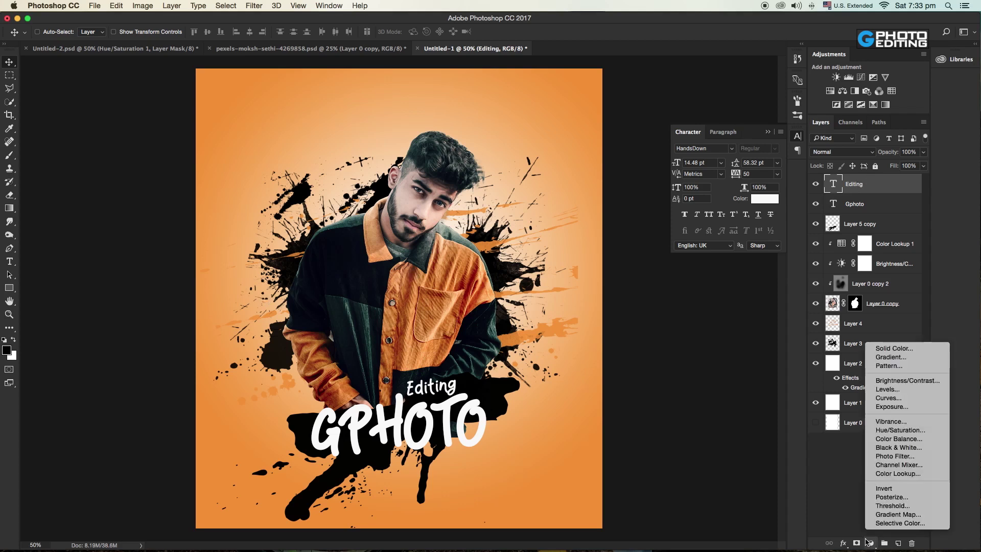
Add a Hue/Saturation layer with saturation raised to about +14.
{"action": "left_click", "coordinate": [915, 430]}
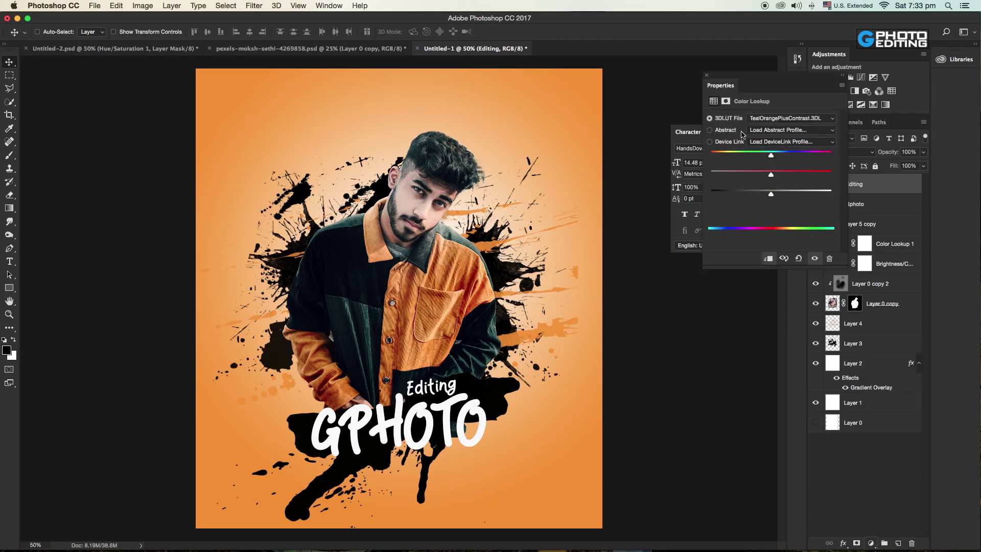
{"action": "left_click_drag", "start_coordinate": [771, 175], "coordinate": [786, 175]}
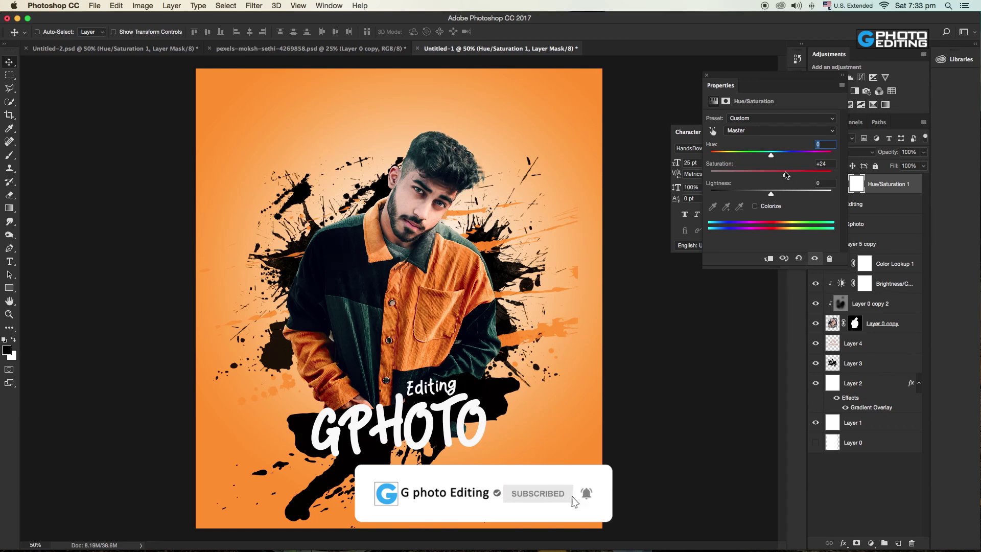
{"action": "left_click_drag", "start_coordinate": [786, 175], "coordinate": [781, 176]}
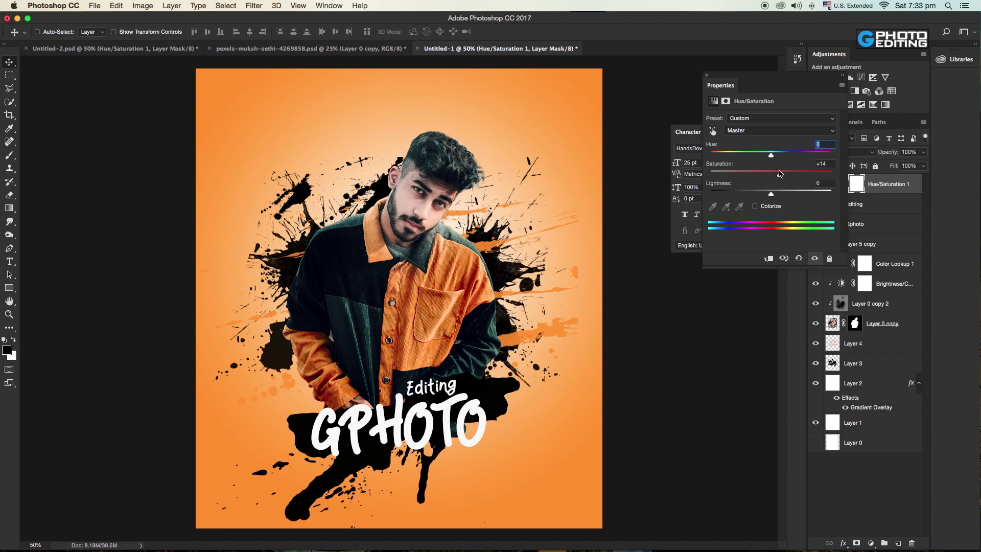
{"action": "left_click", "coordinate": [707, 75]}
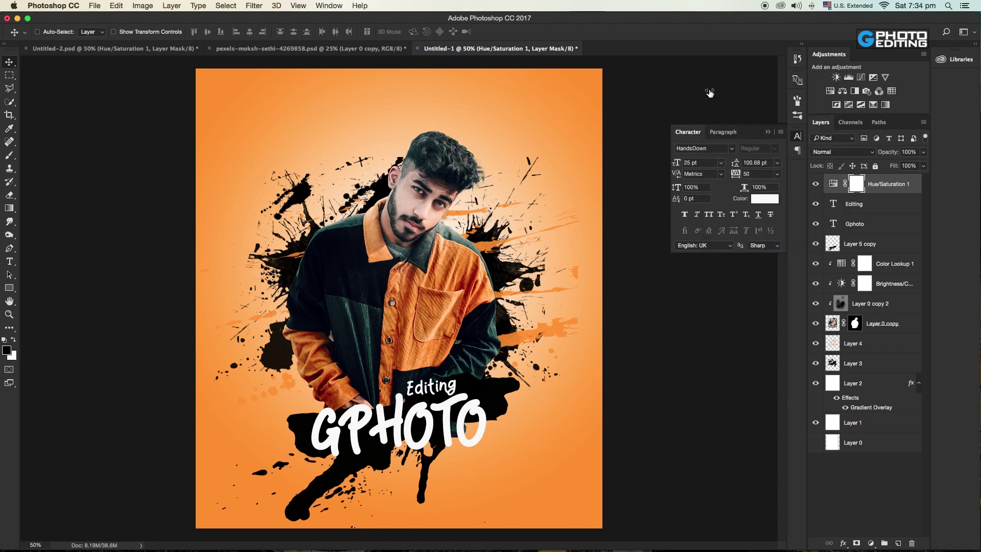
Toggle visibility of the cut-out man and Layer 0 copy 2 to compare their effect.
{"action": "left_click", "coordinate": [832, 324]}
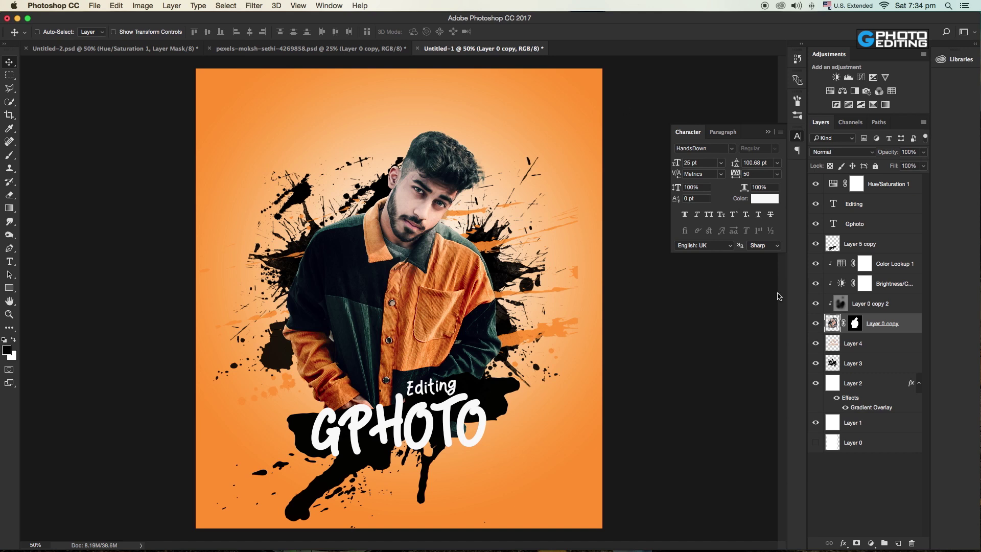
{"action": "left_click", "coordinate": [816, 324]}
{"action": "left_click", "coordinate": [815, 304]}
{"action": "left_click", "coordinate": [816, 303]}
{"action": "left_click", "coordinate": [816, 304]}
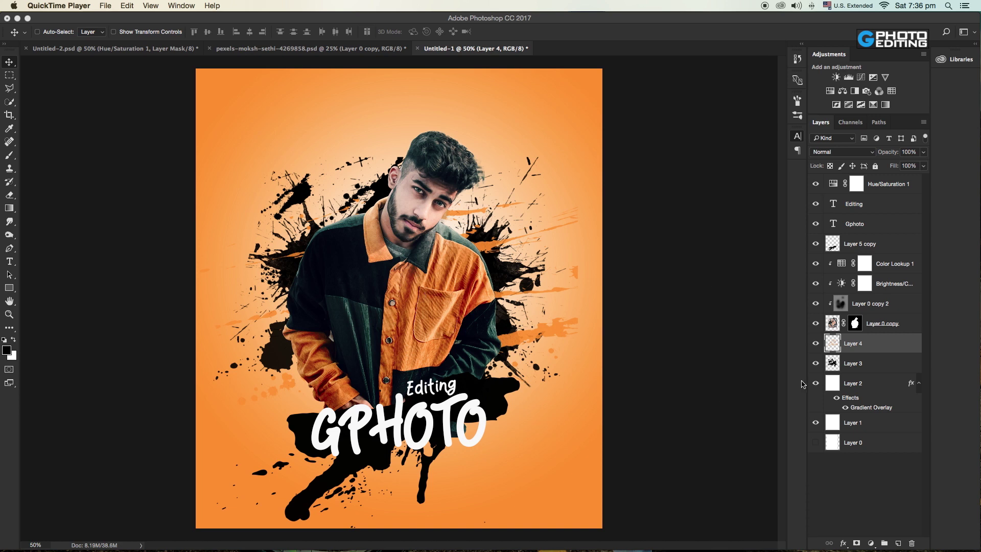
Check Layer 4's orange strokes and drag Layer 4 below Layer 3.
{"action": "left_click", "coordinate": [817, 346]}
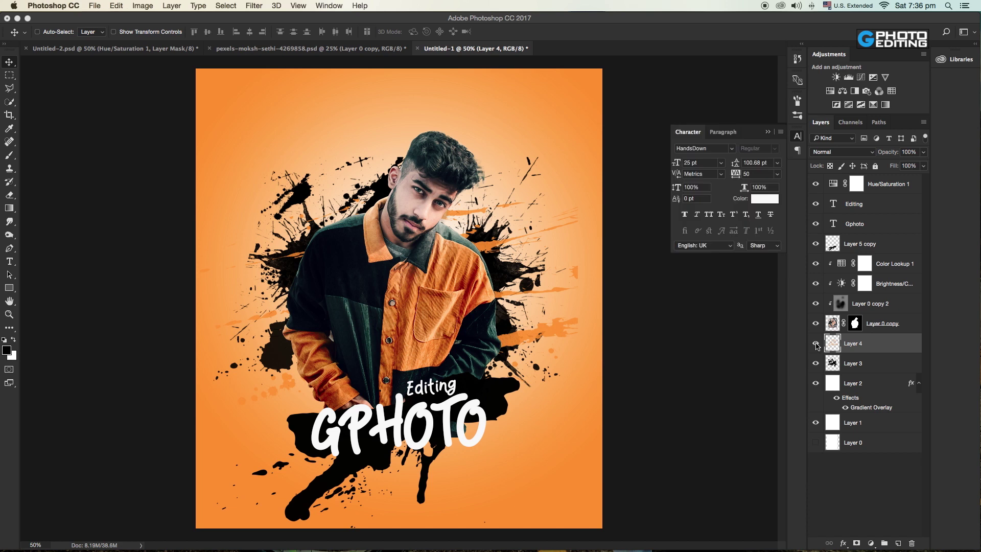
{"action": "left_click", "coordinate": [816, 346]}
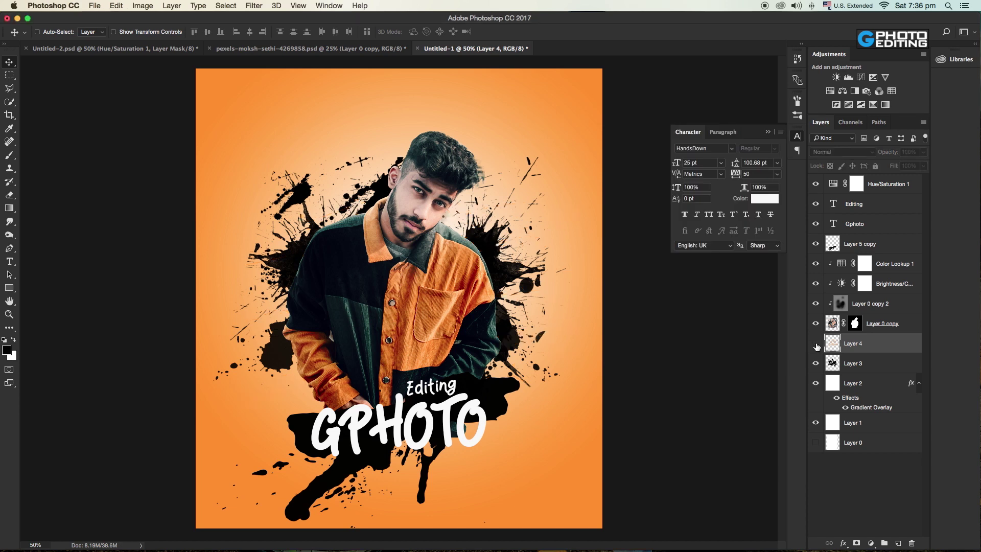
{"action": "left_click", "coordinate": [816, 346]}
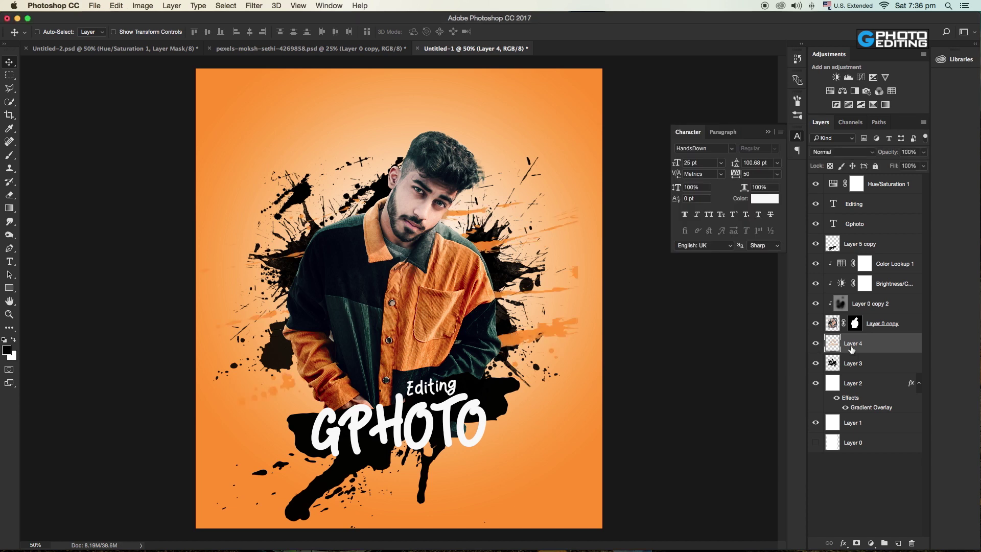
{"action": "left_click_drag", "start_coordinate": [865, 347], "coordinate": [866, 369]}
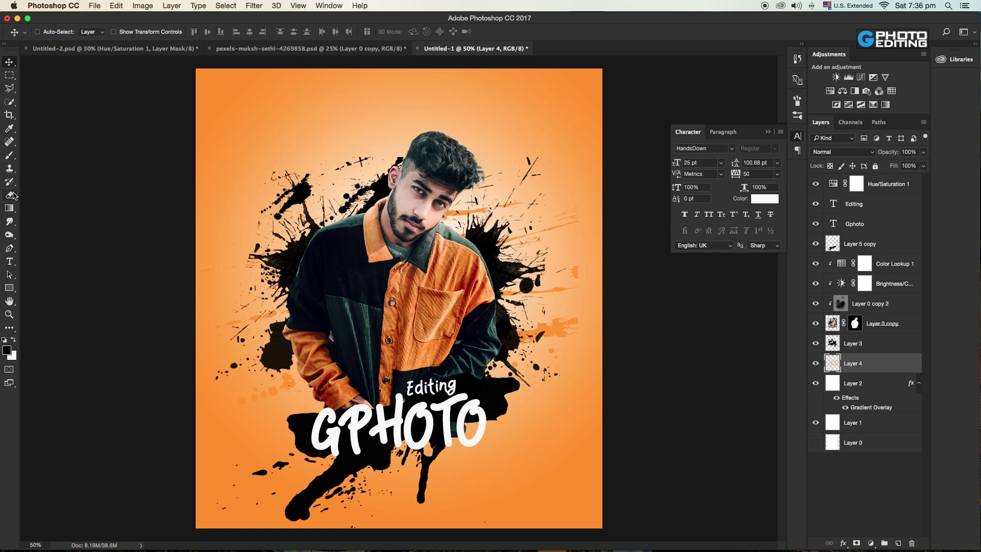
{"action": "left_click_drag", "start_coordinate": [13, 195], "coordinate": [38, 196]}
{"action": "left_click", "coordinate": [39, 194]}
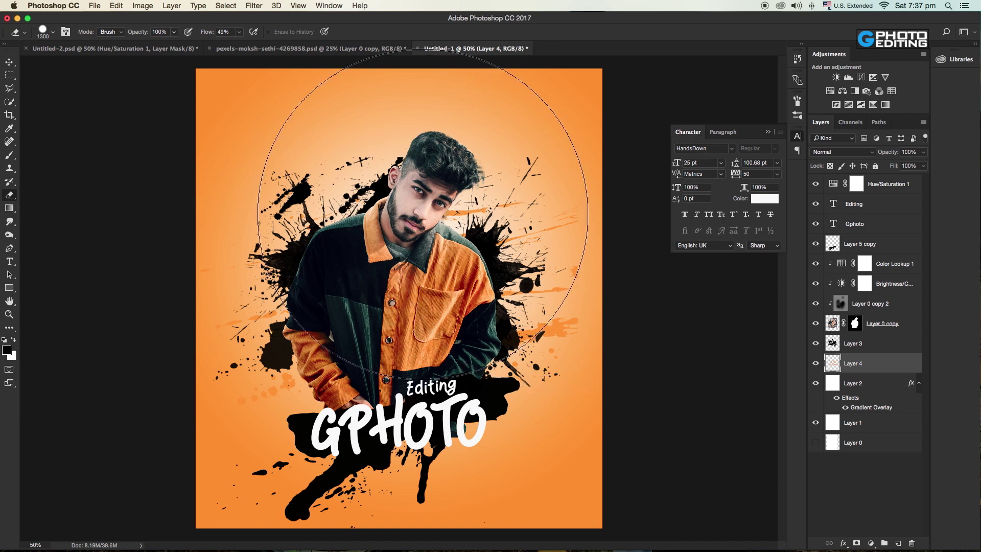
{"action": "right_click", "coordinate": [423, 215]}
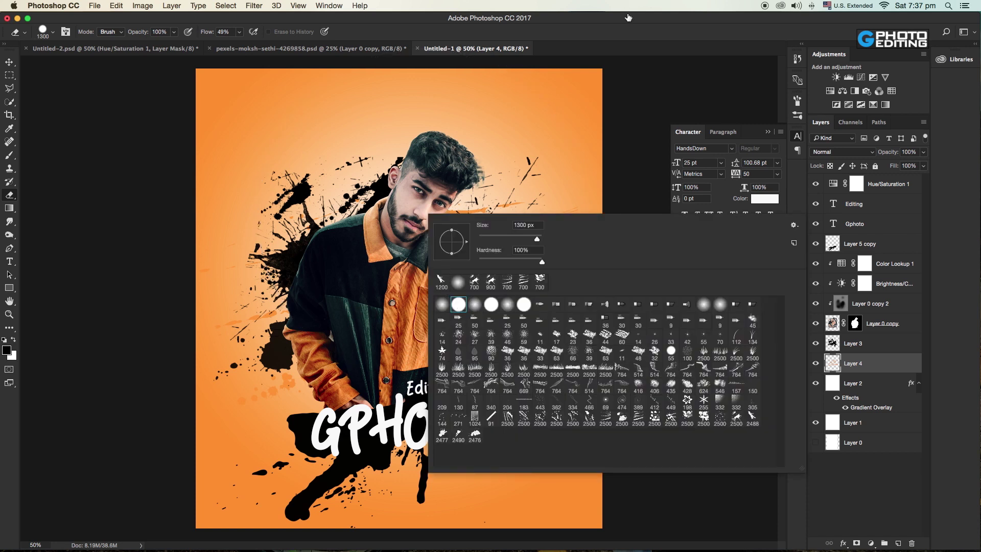
{"action": "left_click", "coordinate": [620, 50]}
{"action": "key", "text": "bracketleft"}
{"action": "key", "text": "bracketleft"}
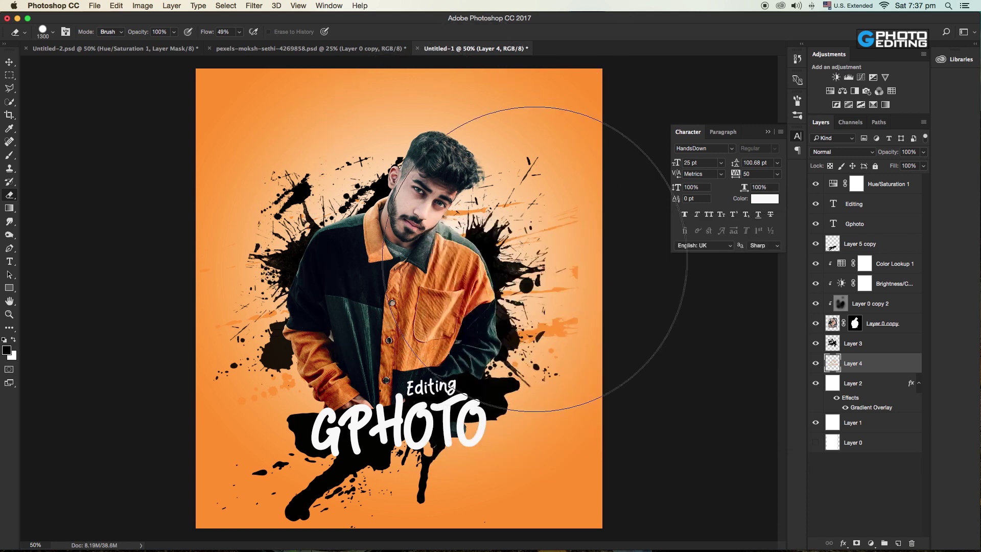
{"action": "key", "text": "bracketleft"}
{"action": "key", "text": "bracketleft"}
{"action": "key", "text": "bracketleft"}
{"action": "key", "text": "bracketleft"}
{"action": "key", "text": "bracketleft"}
{"action": "key", "text": "bracketleft"}
{"action": "key", "text": "bracketleft"}
{"action": "key", "text": "bracketleft"}
{"action": "key", "text": "bracketleft"}
{"action": "key", "text": "bracketleft"}
{"action": "key", "text": "bracketleft"}
{"action": "key", "text": "bracketleft"}
{"action": "key", "text": "bracketleft"}
{"action": "key", "text": "bracketleft"}
{"action": "left_click", "coordinate": [580, 272]}
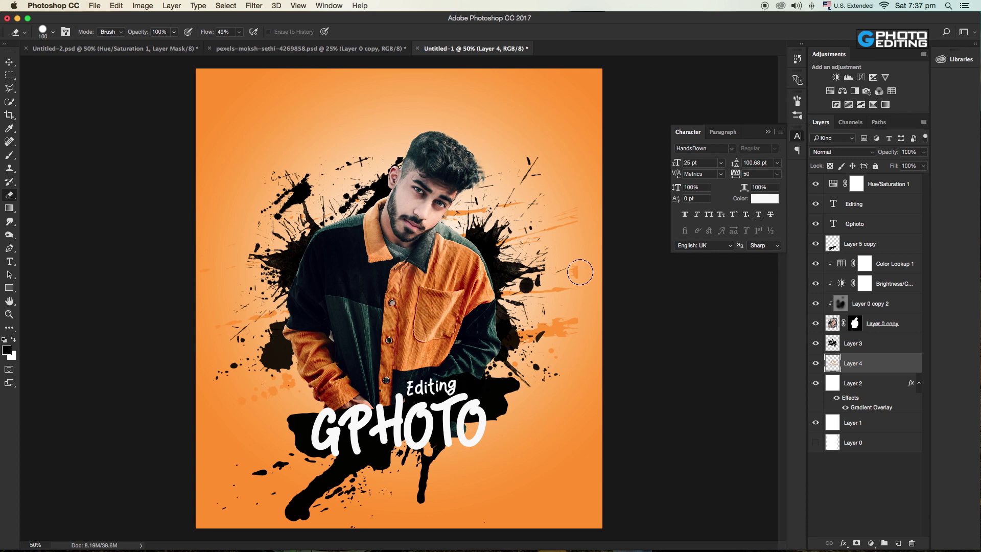
{"action": "key", "text": "ctrl+z"}
{"action": "left_click", "coordinate": [9, 62]}
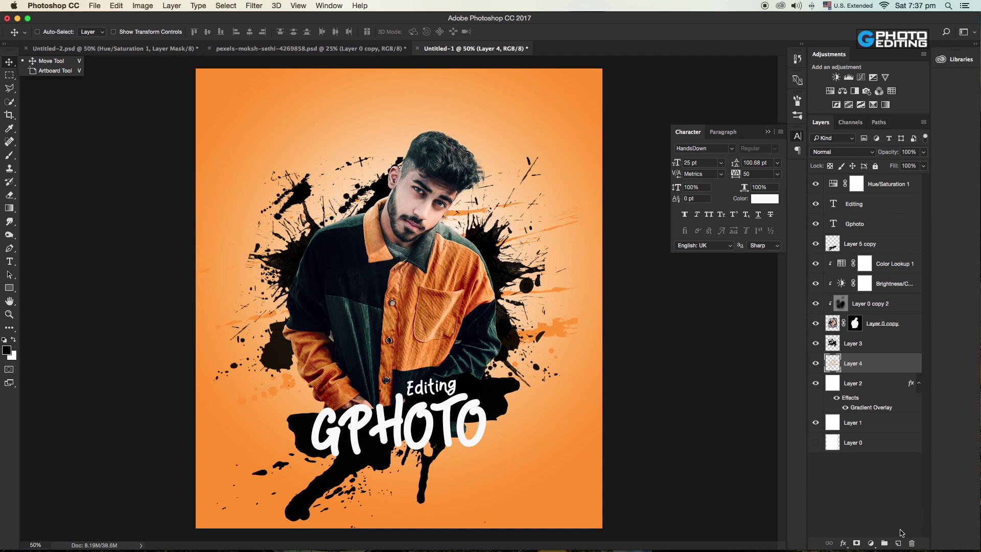
{"action": "left_click", "coordinate": [899, 544]}
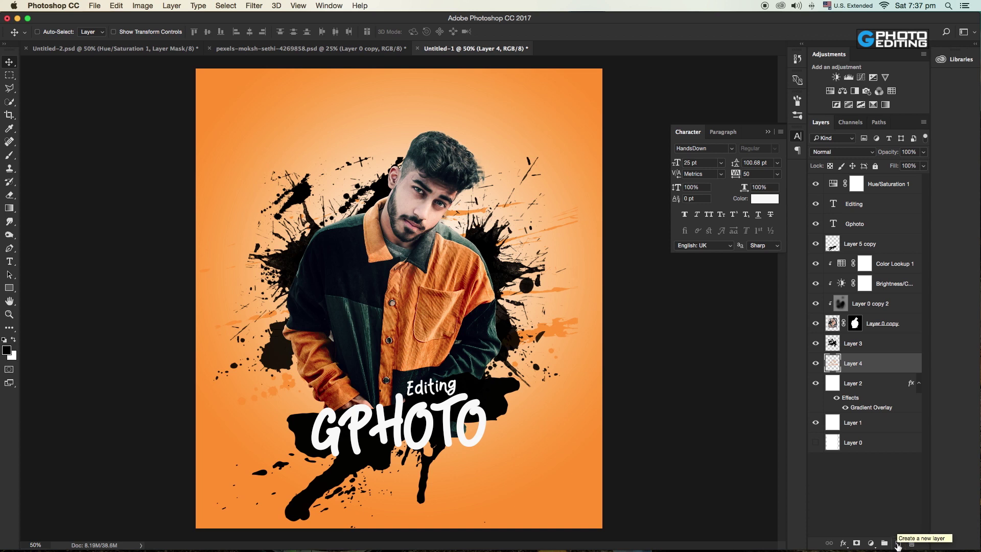
Add empty Layer 5 directly above Layer 4 in the Layers panel.
{"action": "left_click", "coordinate": [898, 545]}
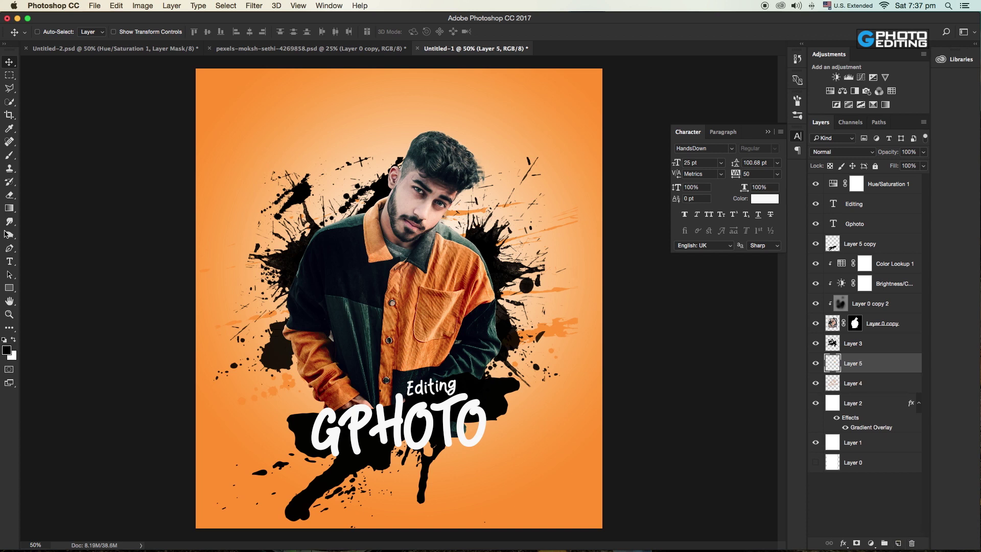